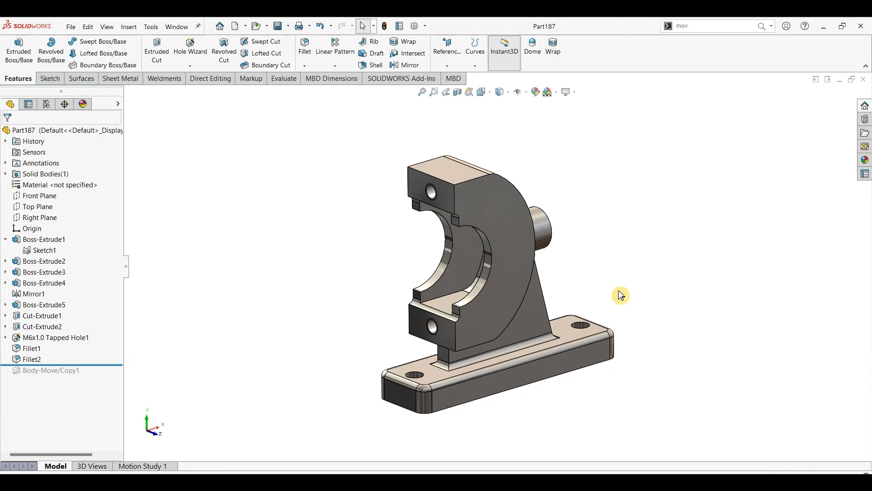
Orbit the Part187 bracket, check the reference drawing PDF in Edge, then return to the model.
mouse_move(674, 251)
middle_down()
mouse_move(616, 286)
mouse_move(667, 239)
middle_up()
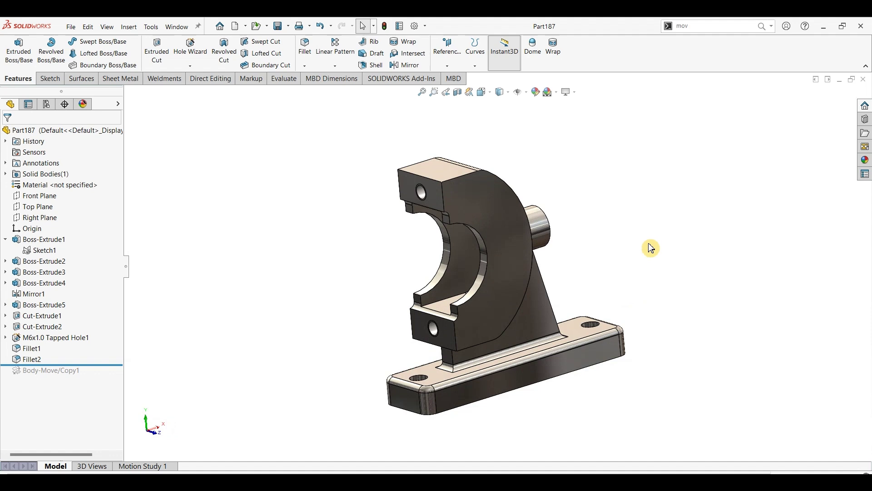
key(Escape)
key(alt+Tab)
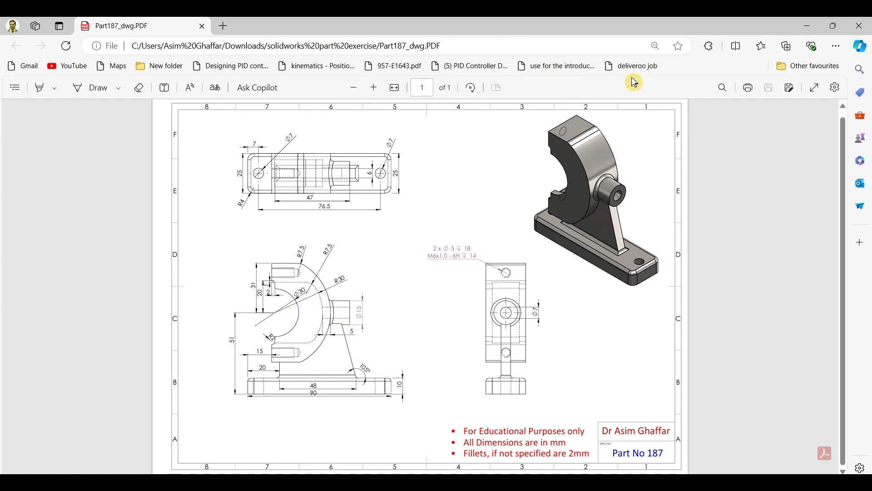
click(807, 26)
Create a new blank part, Part2, and review the Part187 drawing PDF again.
click(71, 27)
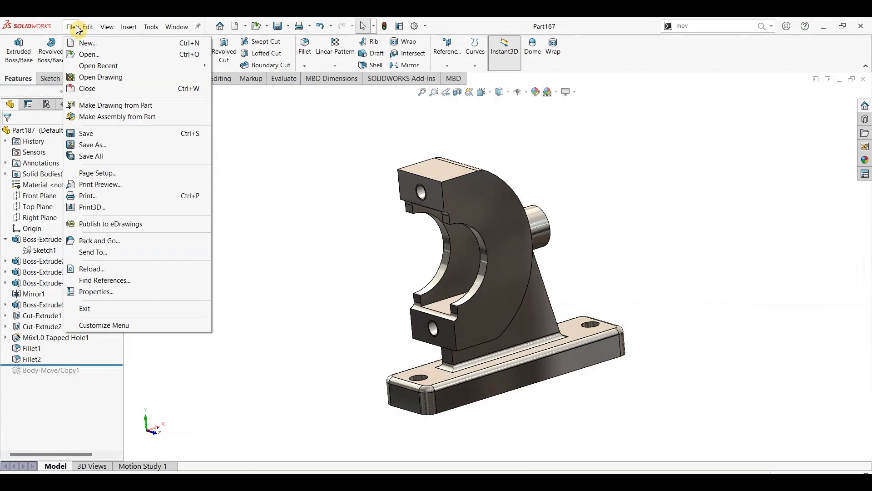
click(185, 101)
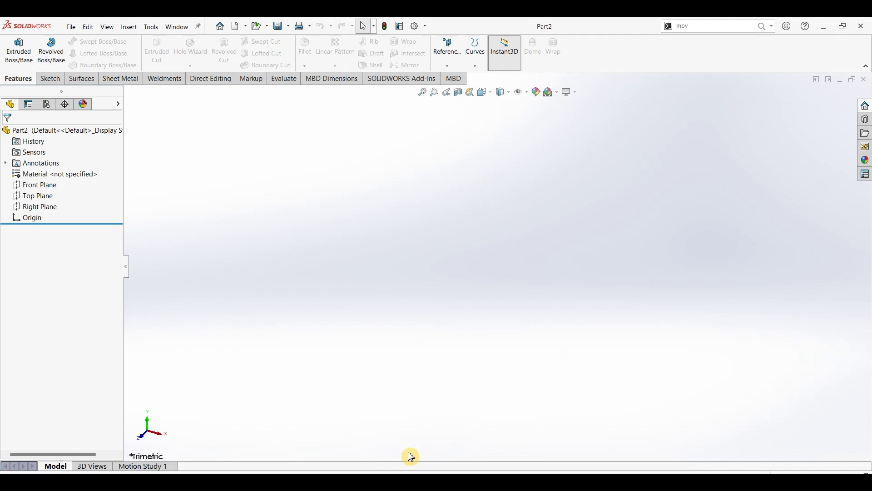
click(411, 482)
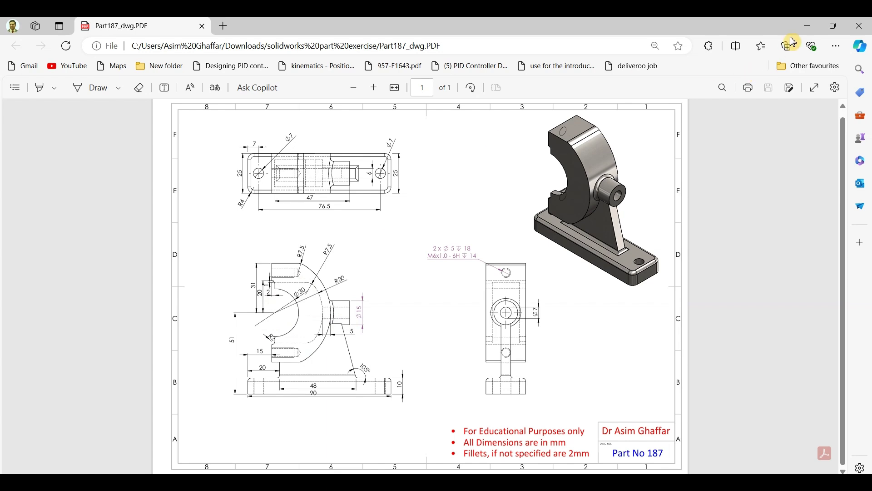
click(807, 26)
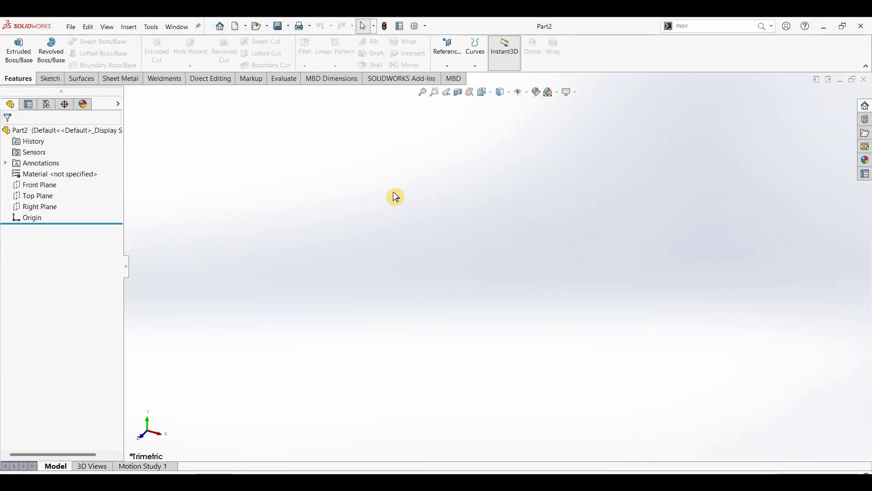
click(50, 79)
Start a sketch on the Front Plane and draw a circle centred on the origin.
click(13, 45)
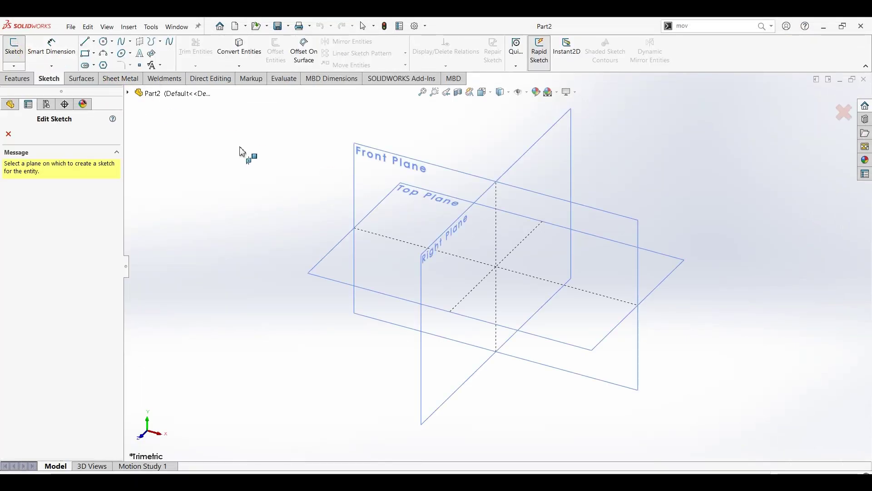
click(383, 153)
click(106, 42)
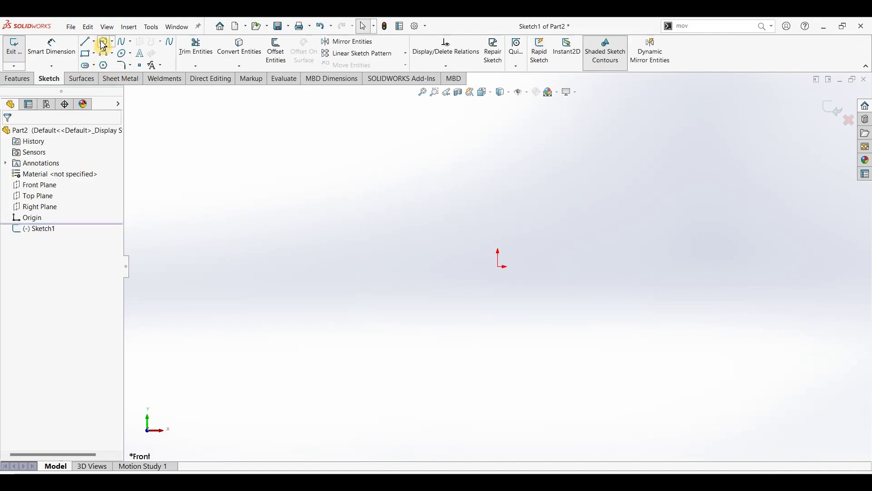
click(501, 267)
click(541, 333)
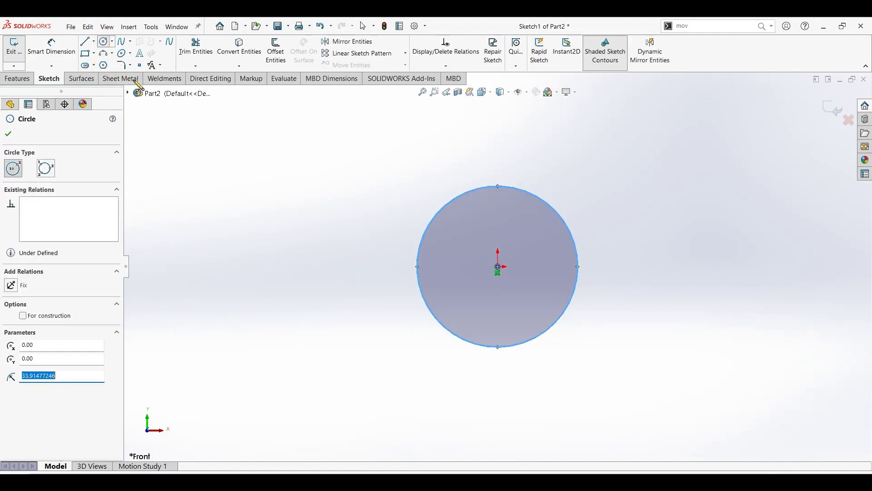
Dimension the circle's diameter to 30 mm.
click(51, 45)
click(521, 196)
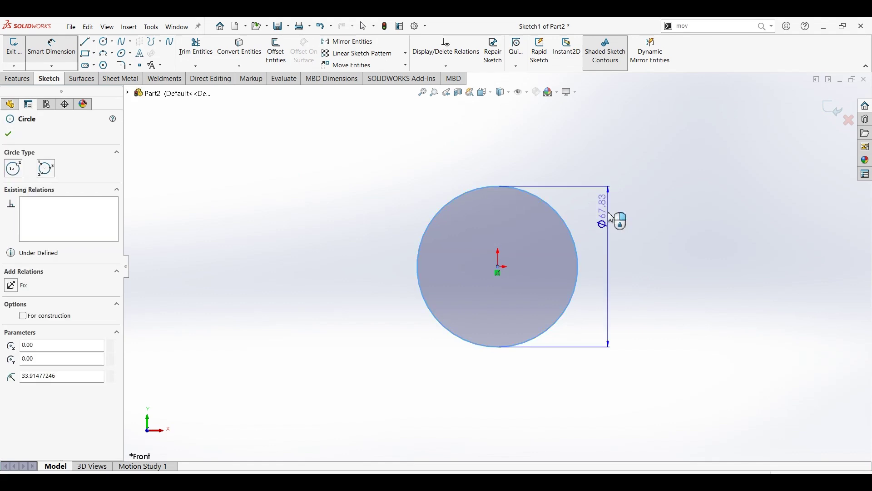
click(618, 220)
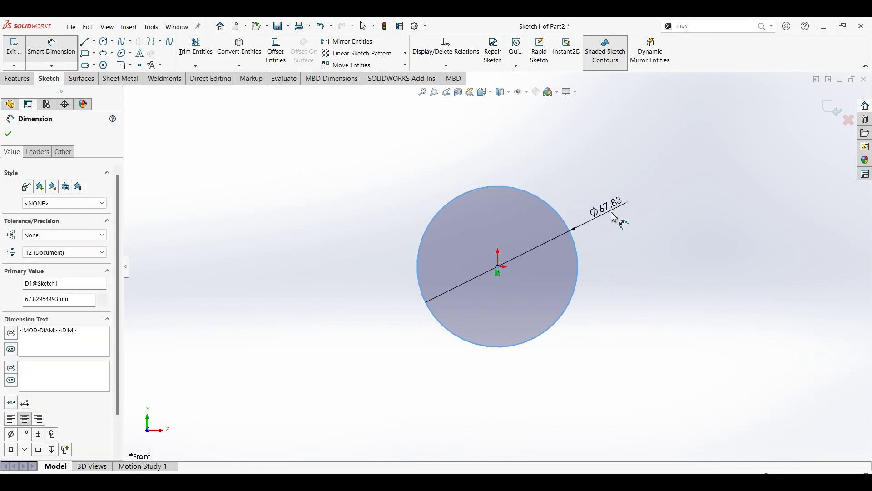
text(30)
key(Return)
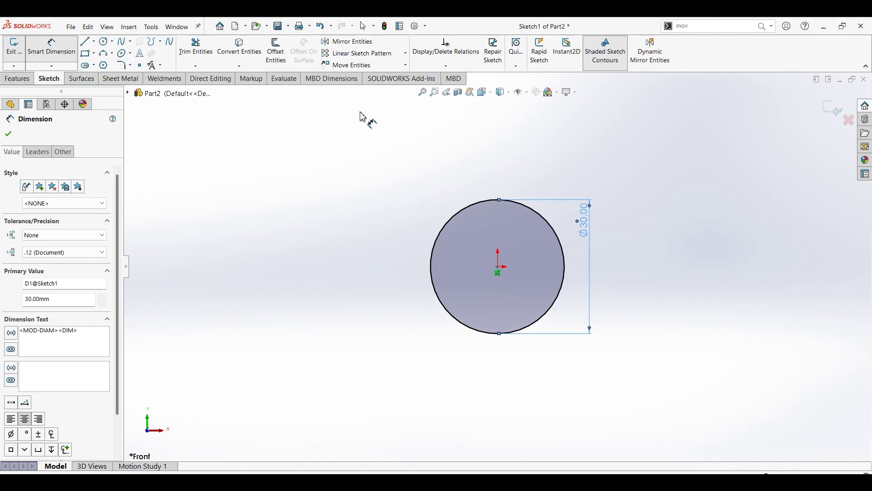
click(90, 45)
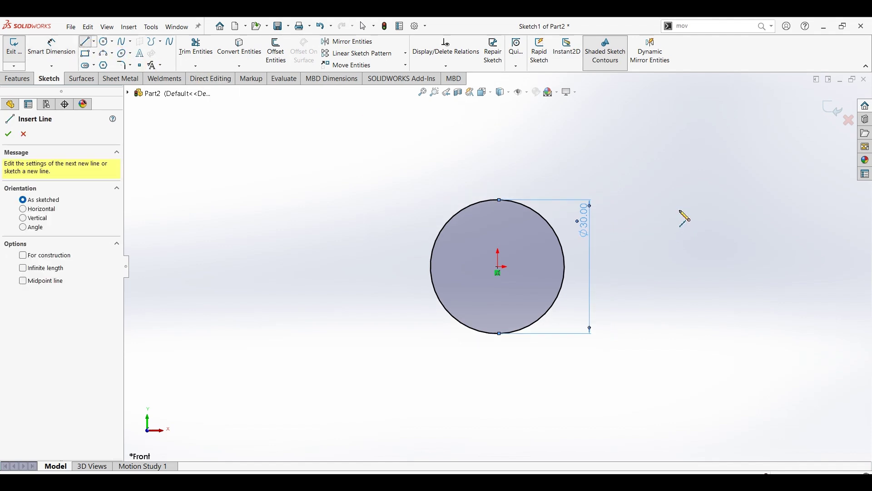
Draw the stepped outline: a vertical line up from the circle centre, a short step and a top horizontal line.
click(498, 268)
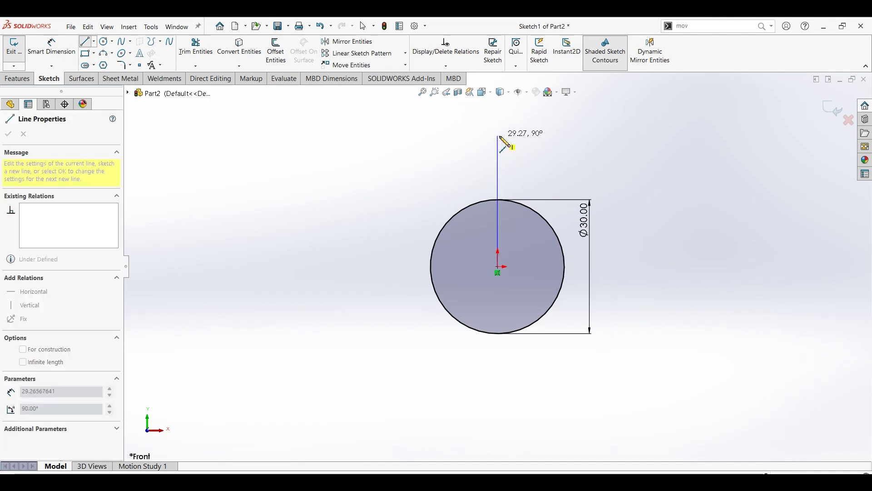
click(499, 136)
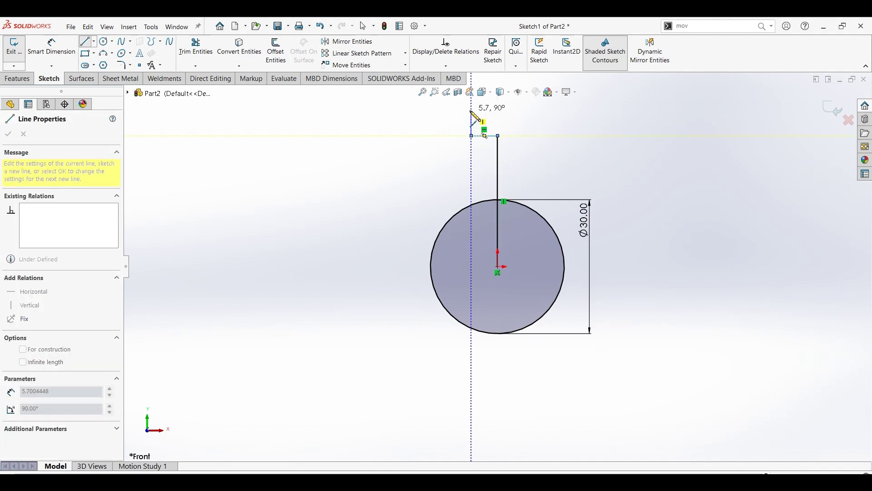
click(480, 120)
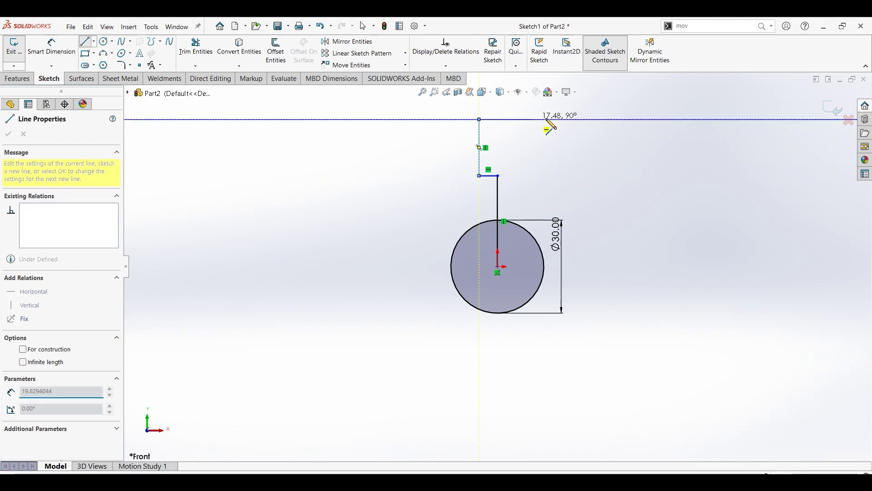
click(554, 120)
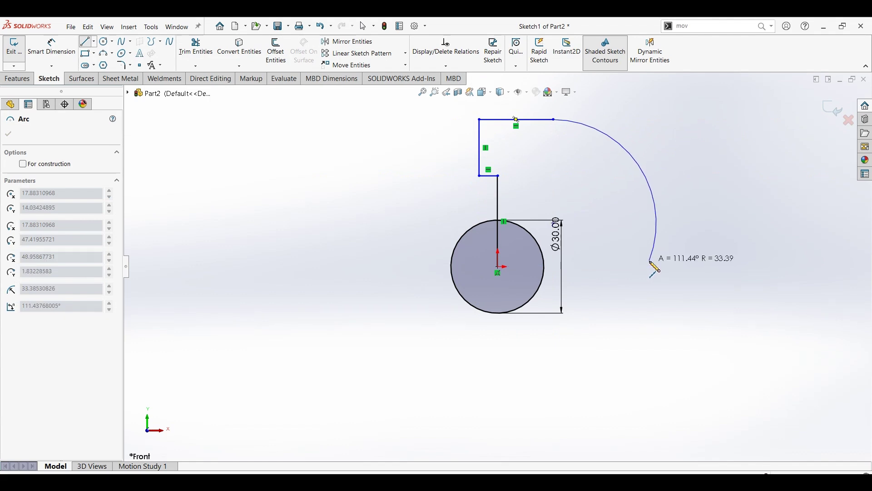
key(Escape)
key(Escape)
Add a tangent arc from the top line's right end down to the circle centre's level.
click(107, 61)
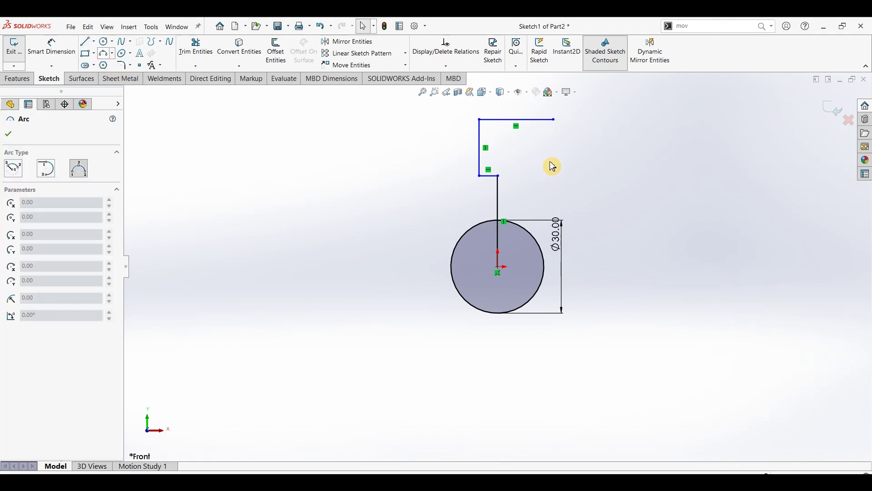
click(554, 119)
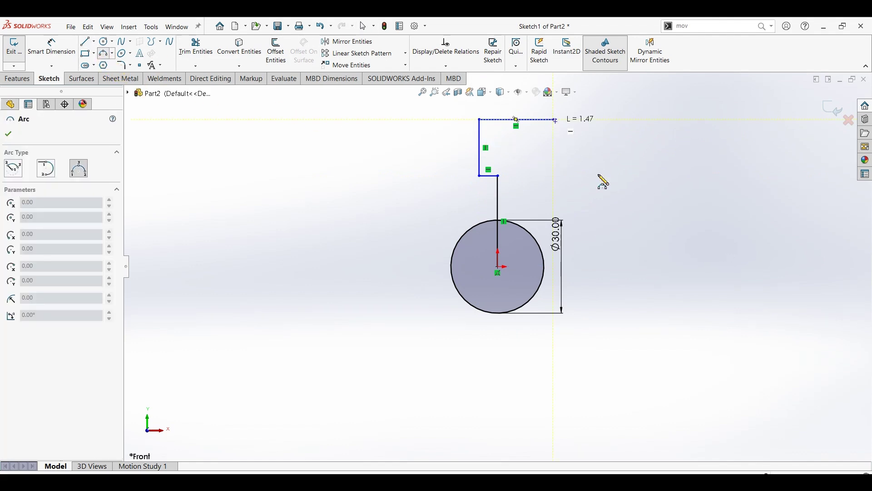
click(647, 266)
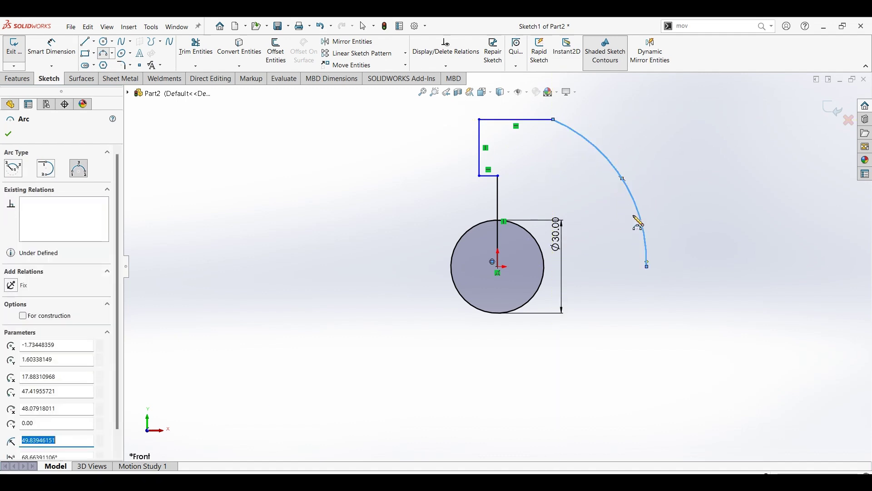
click(51, 46)
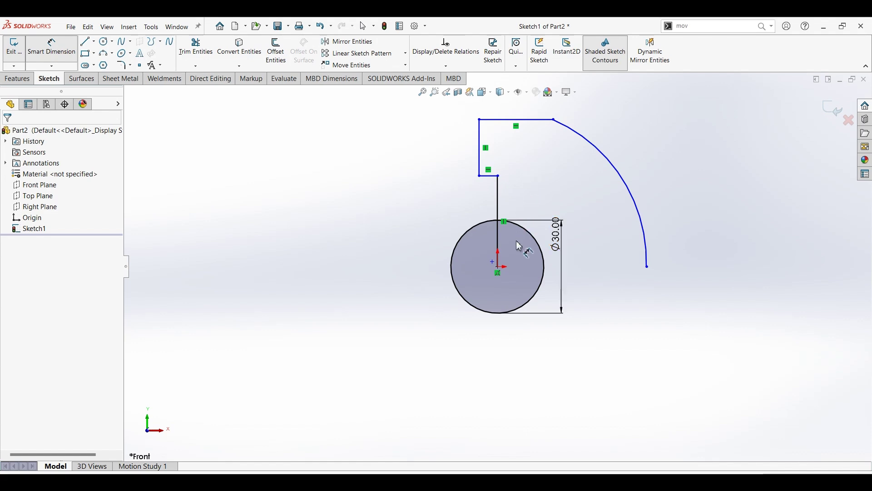
Dimension the vertical line above the circle to 20 mm, then change it to 21 mm.
click(432, 214)
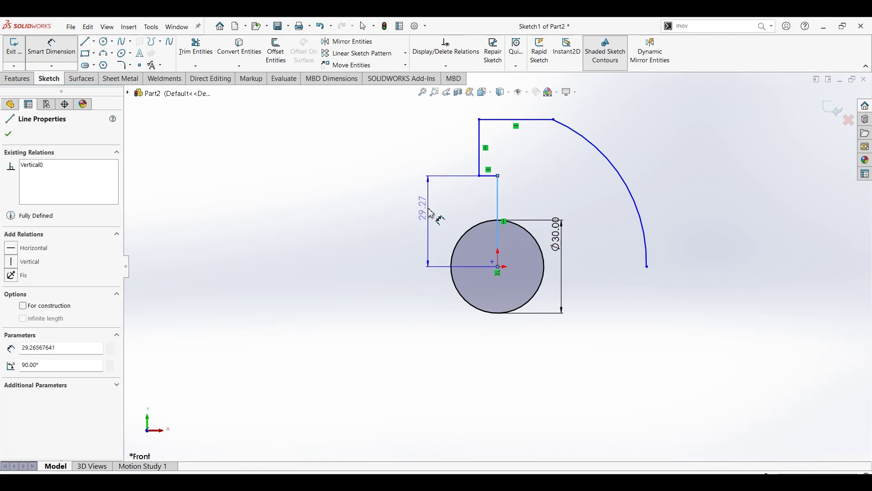
click(433, 213)
text(20)
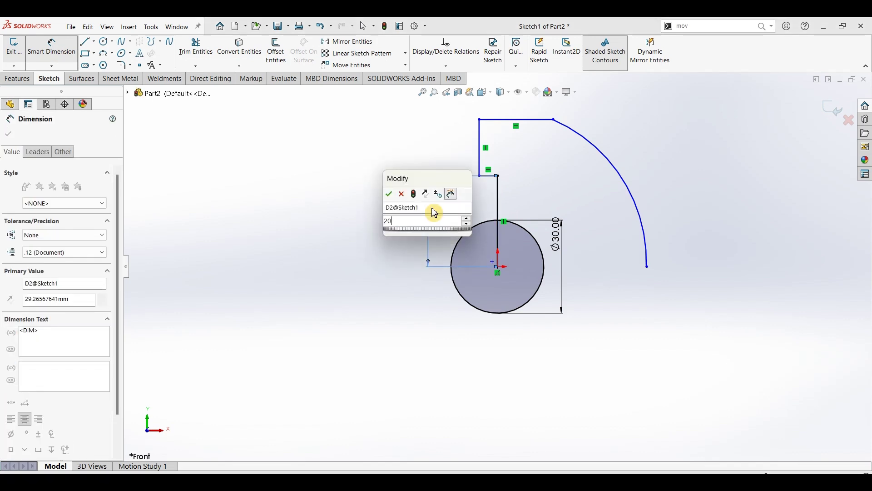
key(Return)
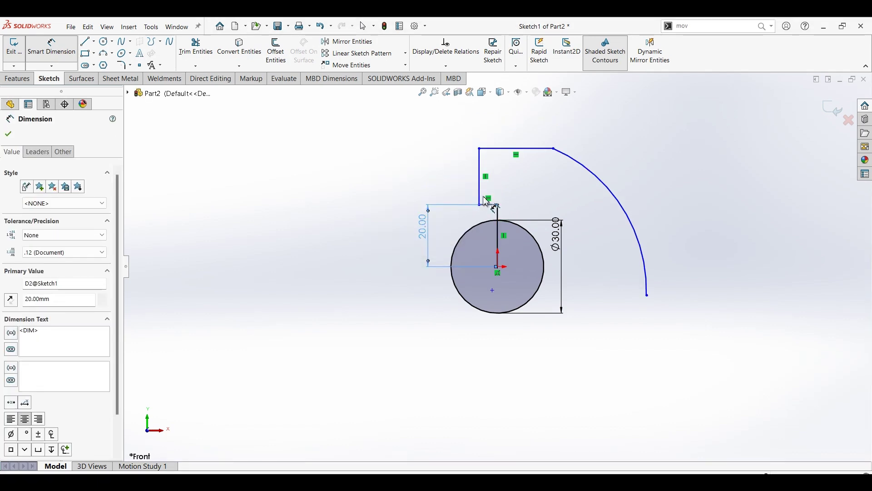
double_click(426, 232)
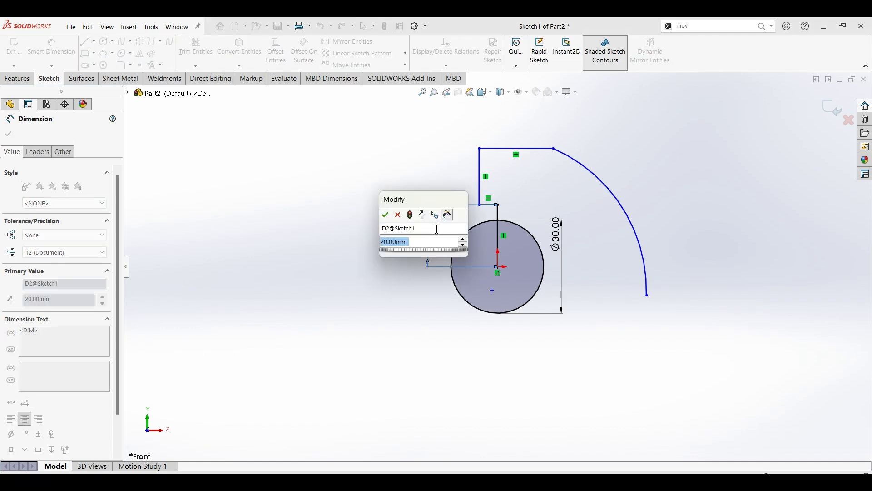
text(21)
key(Return)
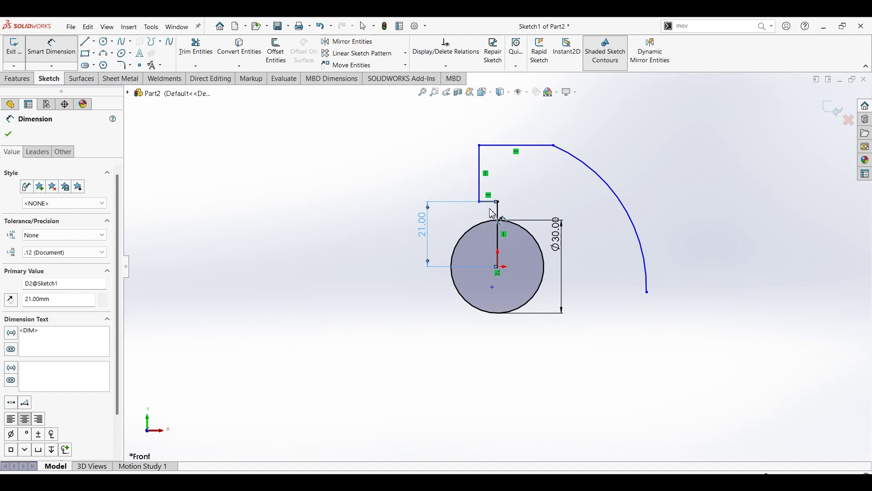
Dimension the top horizontal line's height to 31 mm.
click(500, 152)
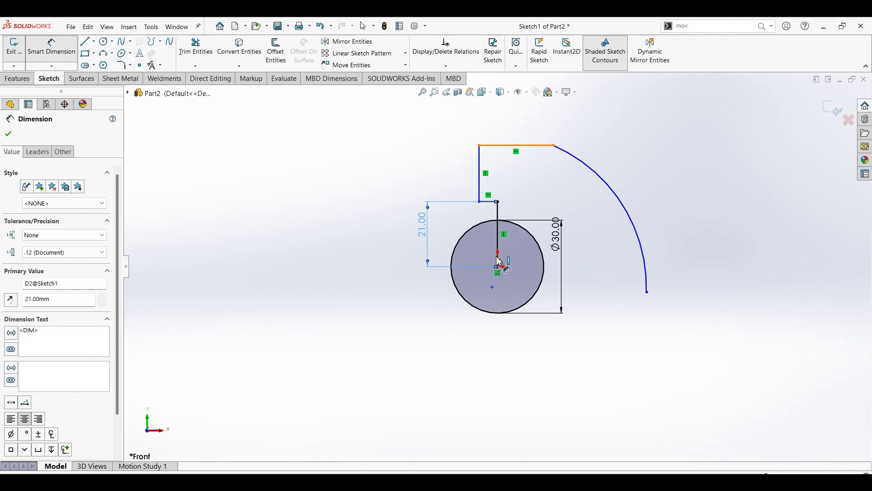
click(375, 194)
key(Escape)
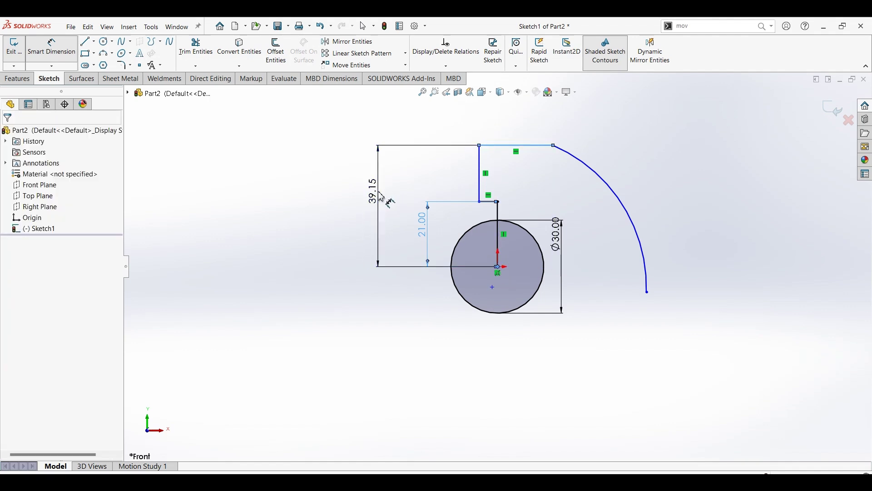
double_click(382, 196)
text(31)
key(Return)
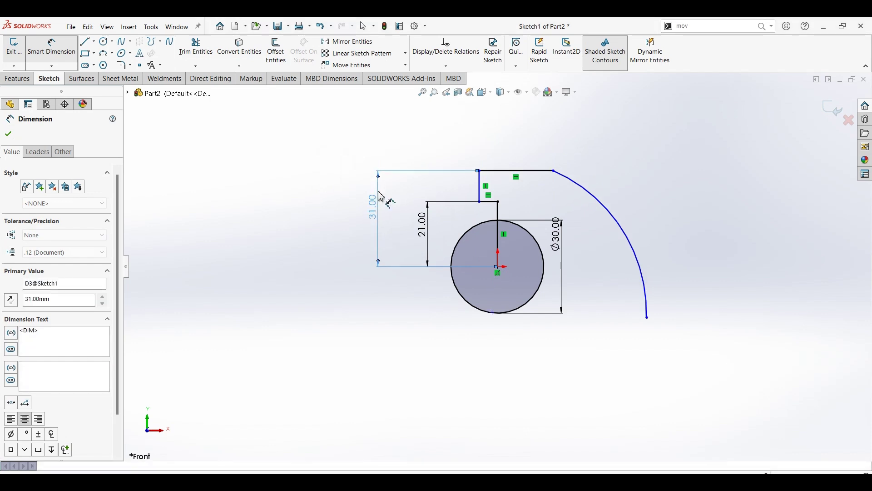
Set the outer arc's radius to 35 mm.
click(649, 209)
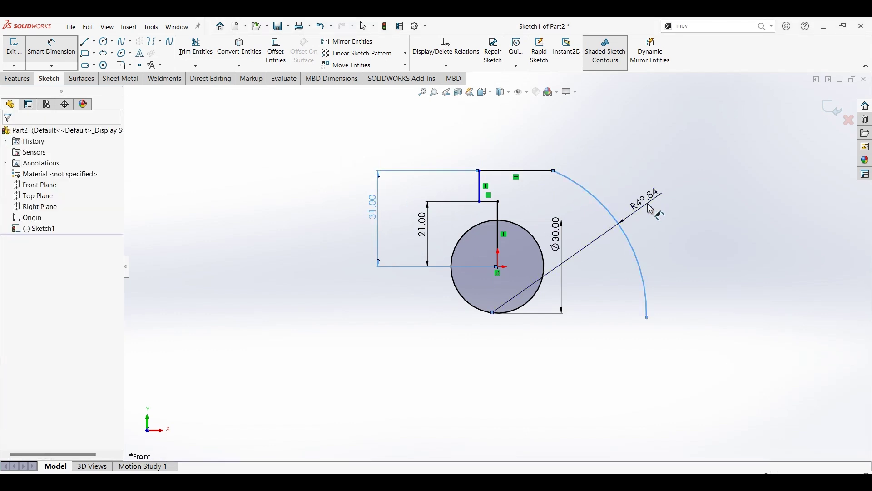
click(651, 209)
text(35)
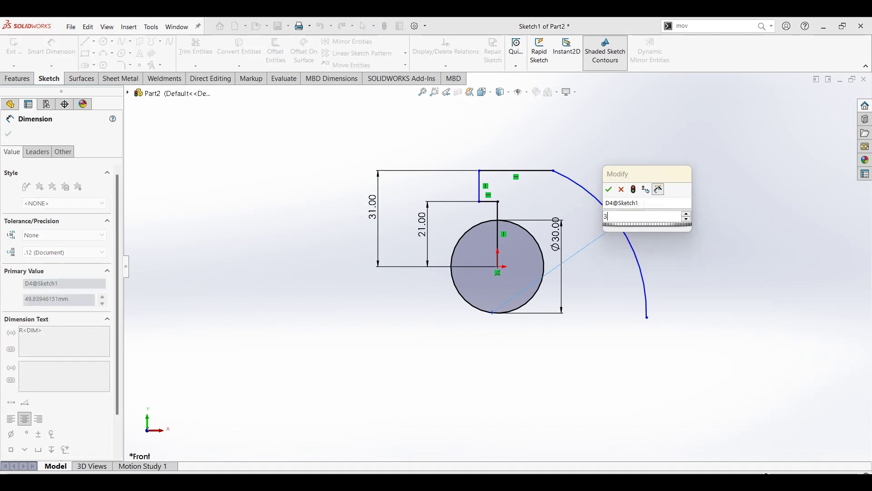
key(Return)
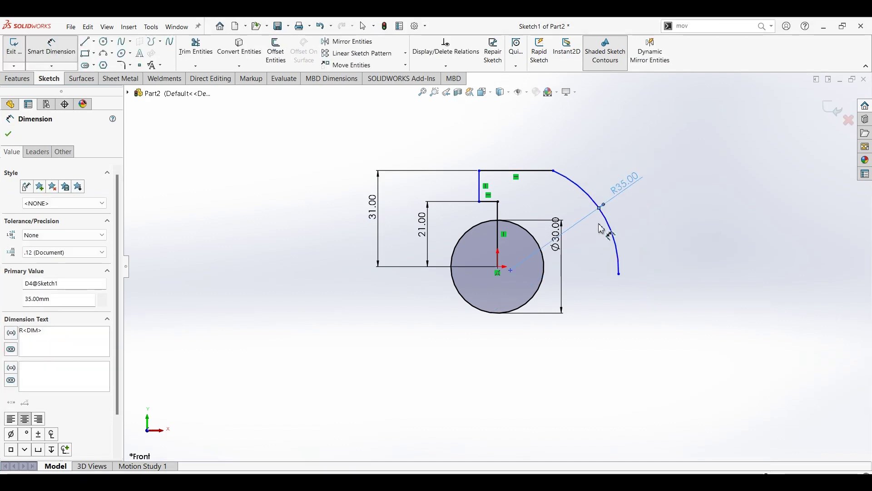
key(Escape)
Make the arc's centre coincident with the origin.
click(511, 271)
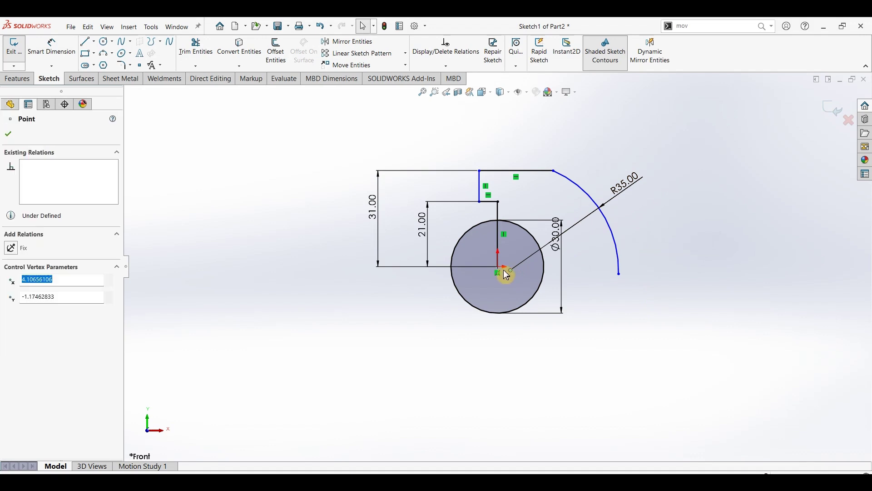
click(498, 267)
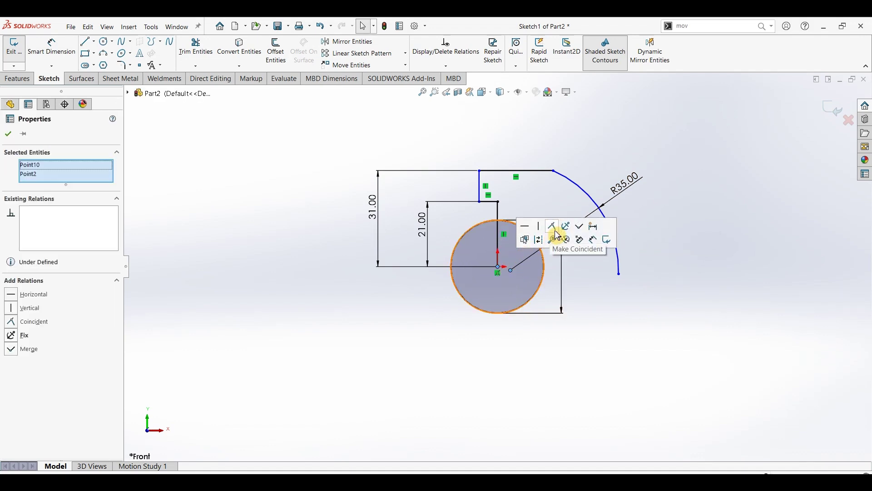
click(555, 229)
click(624, 285)
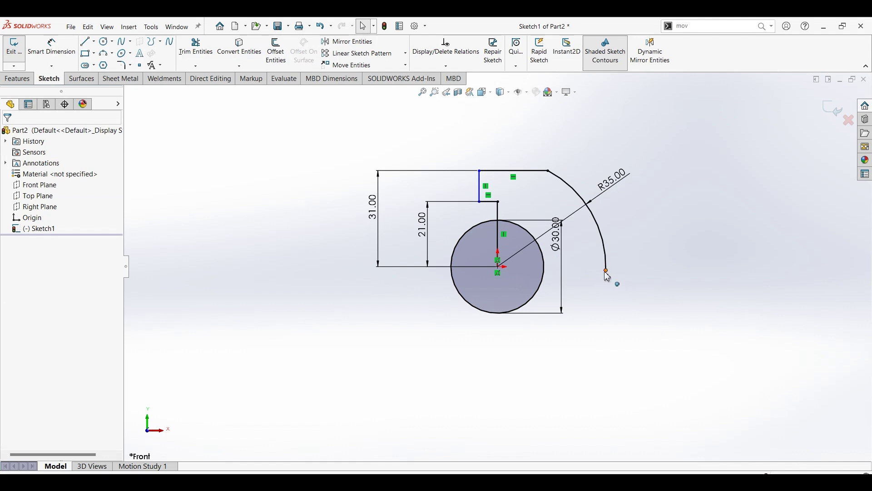
Add a Horizontal relation between the arc's lower endpoint and the centre.
click(607, 271)
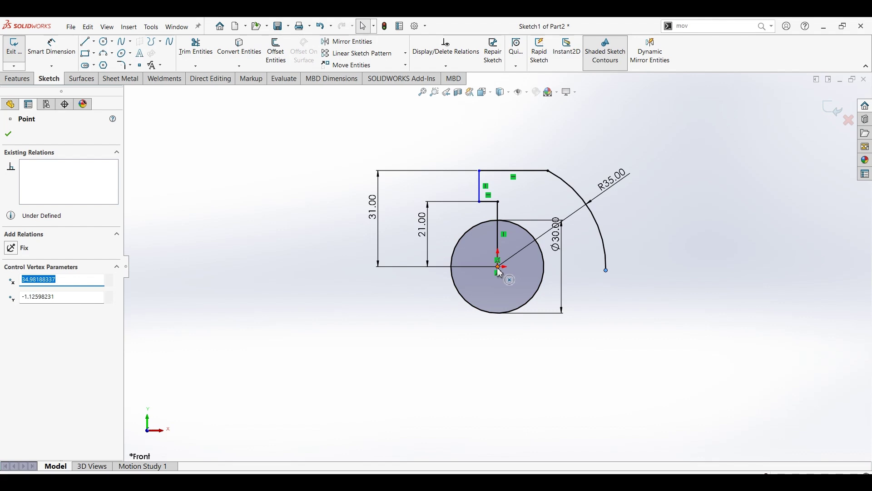
ctrl+click(498, 266)
click(527, 228)
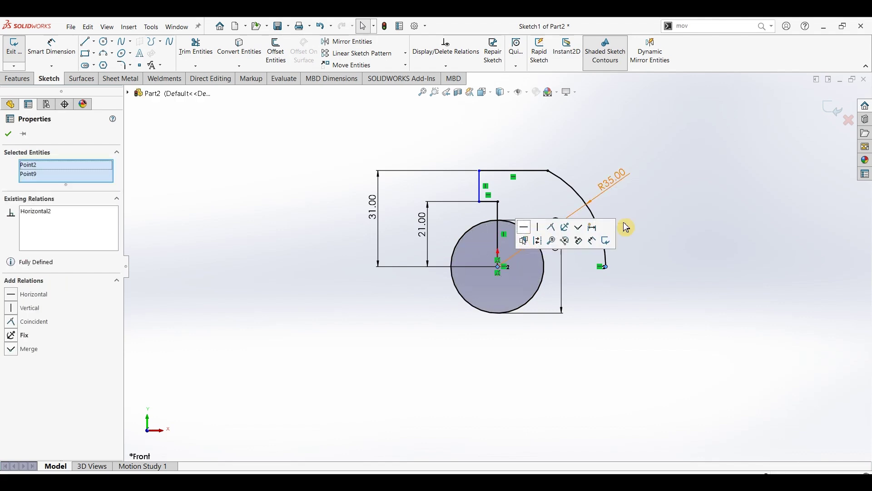
click(643, 241)
click(478, 201)
click(129, 68)
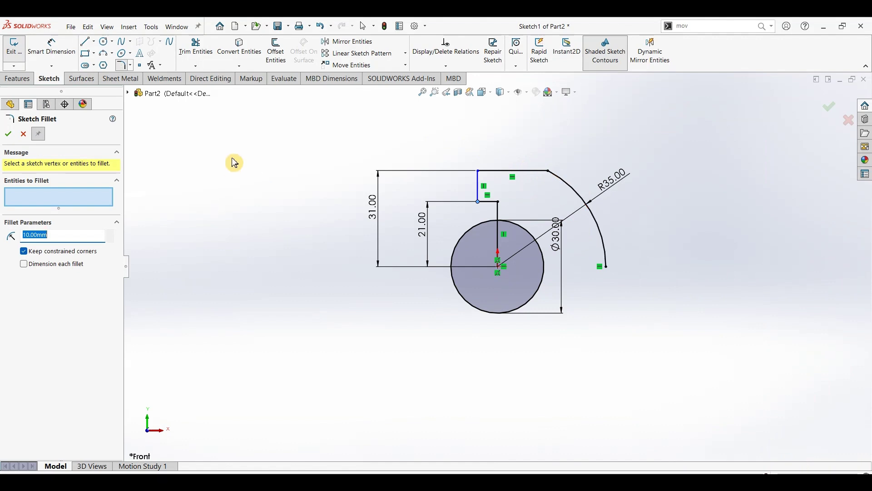
Fillet the top-right corner of the profile, entering radius 7.5.
text(7.5)
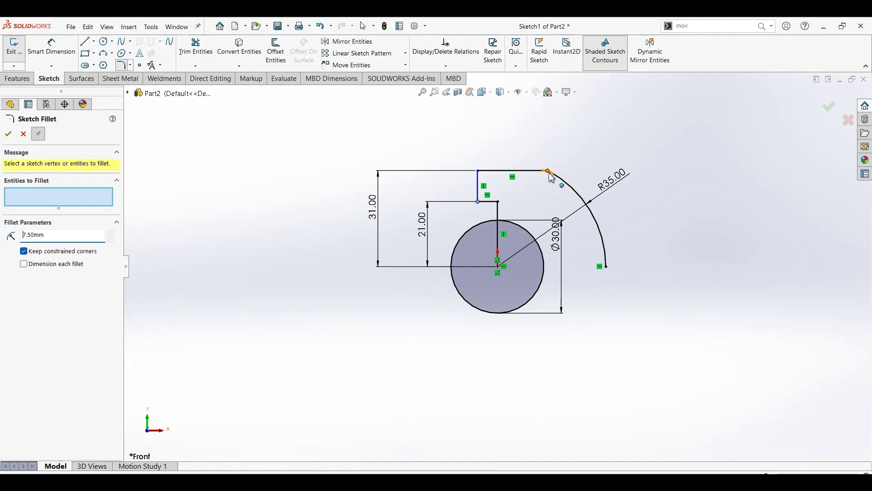
click(548, 172)
click(8, 133)
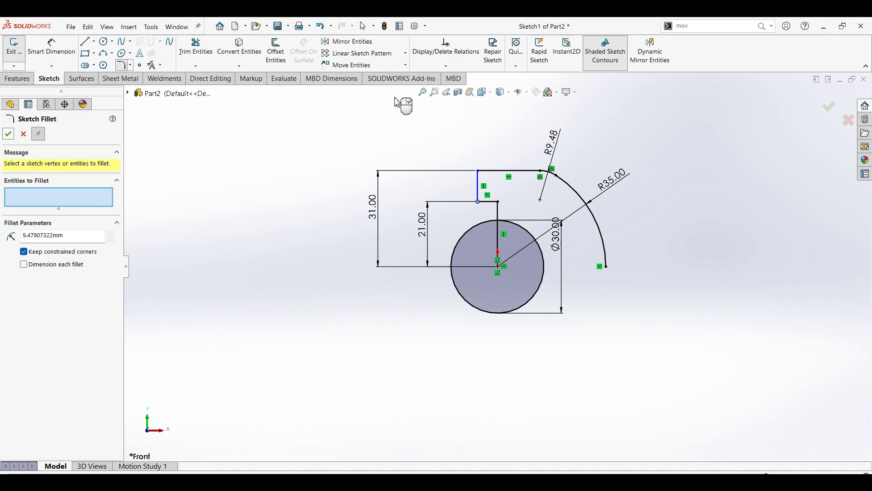
Shift the step's top corner left and dimension the small top step to 1.00 mm wide.
click(481, 171)
drag(484, 175, 486, 215)
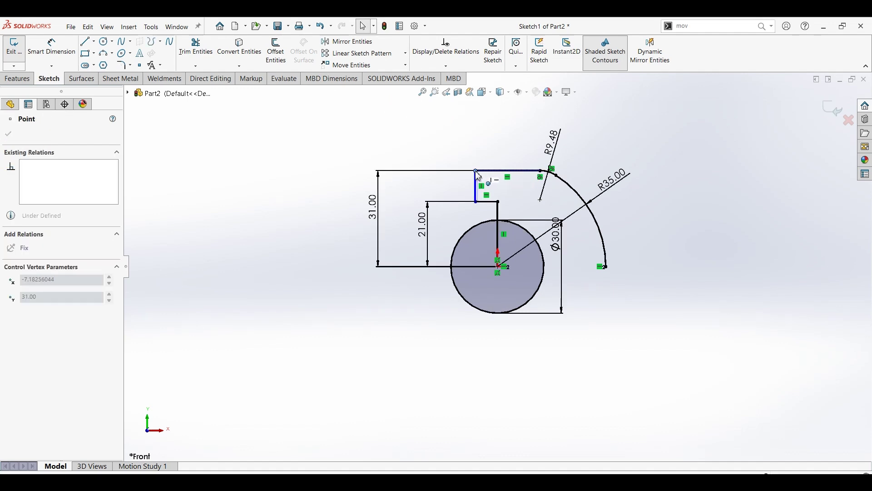
click(52, 48)
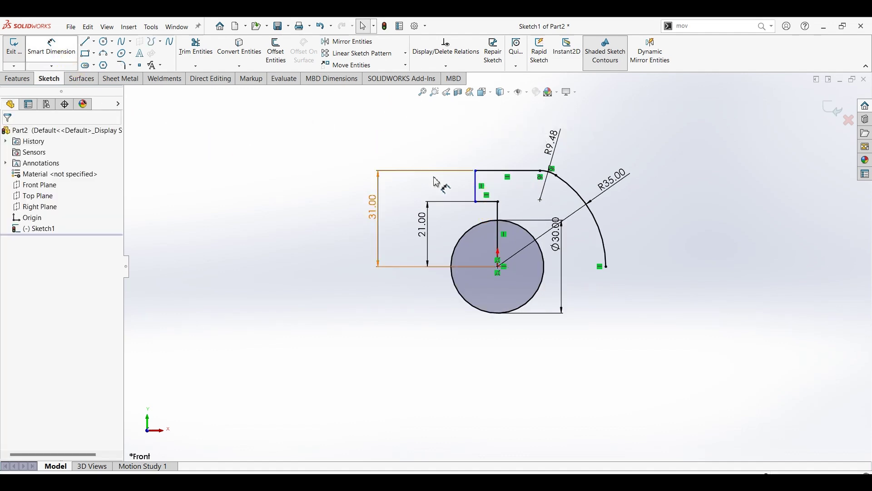
click(485, 205)
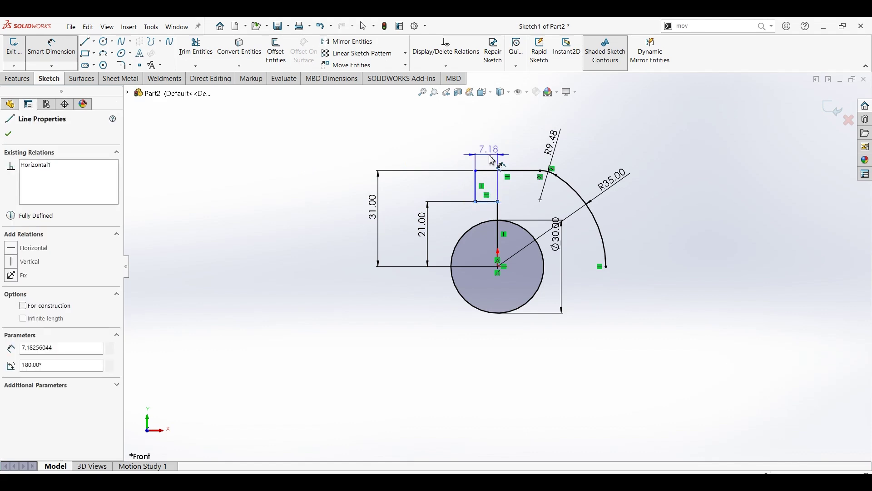
click(492, 160)
click(534, 160)
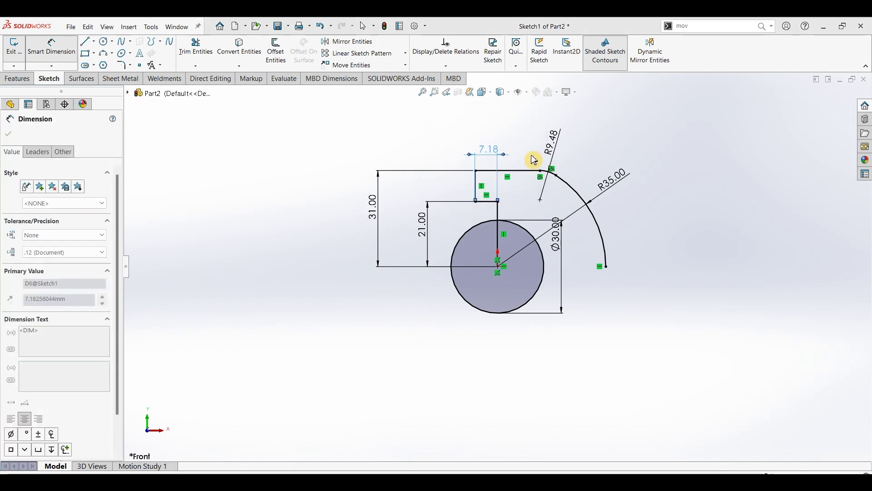
key(Escape)
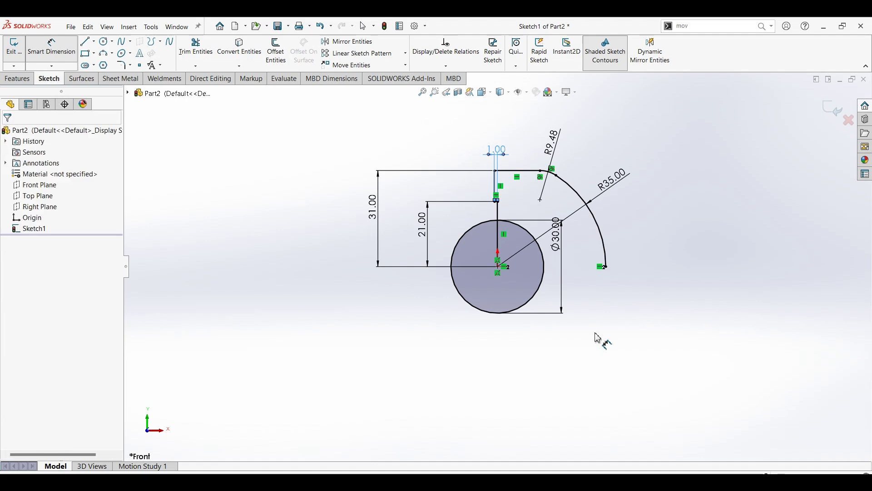
key(Escape)
click(85, 41)
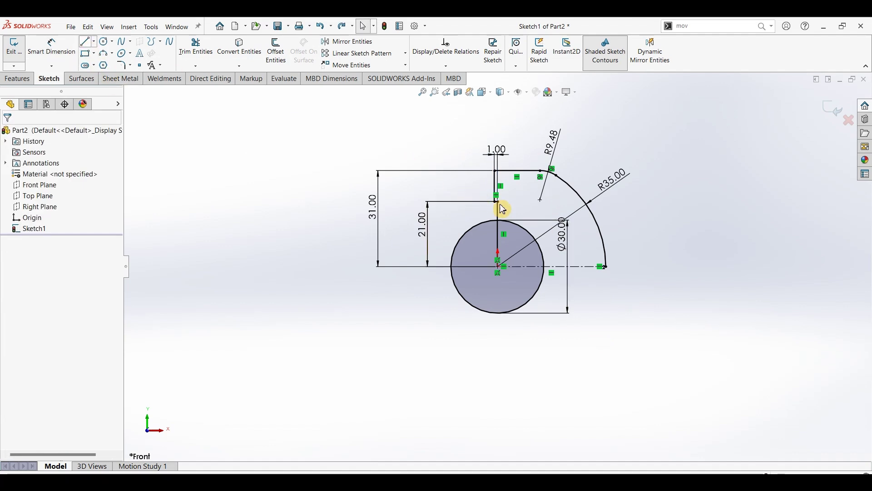
scroll(503, 210, down, 3)
key(Escape)
scroll(636, 282, down, 1)
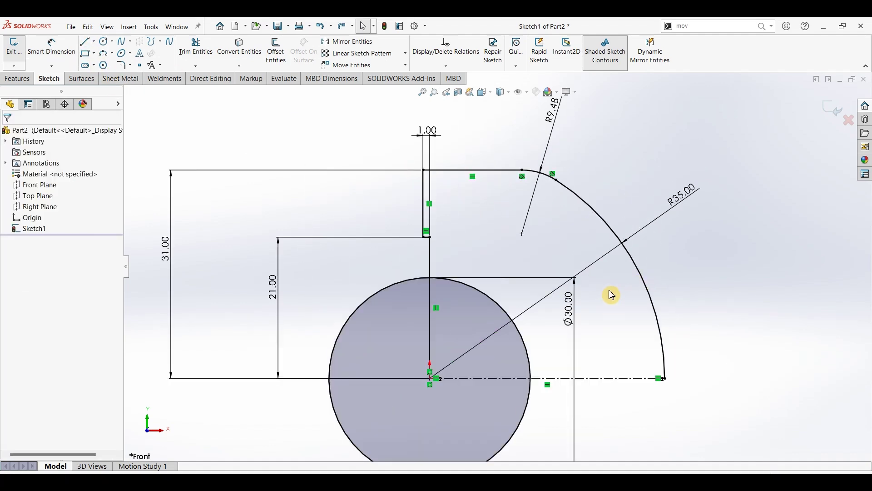
click(275, 52)
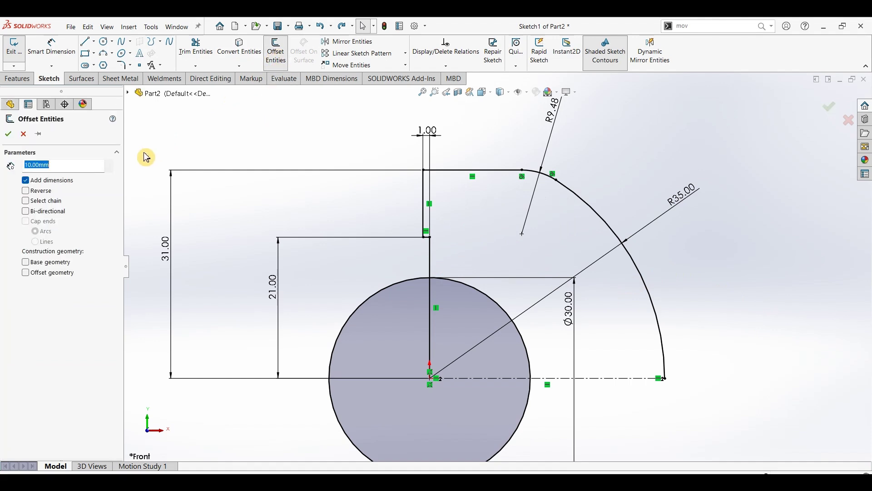
Offset the R35 arc 5 mm inward.
text(5)
key(Return)
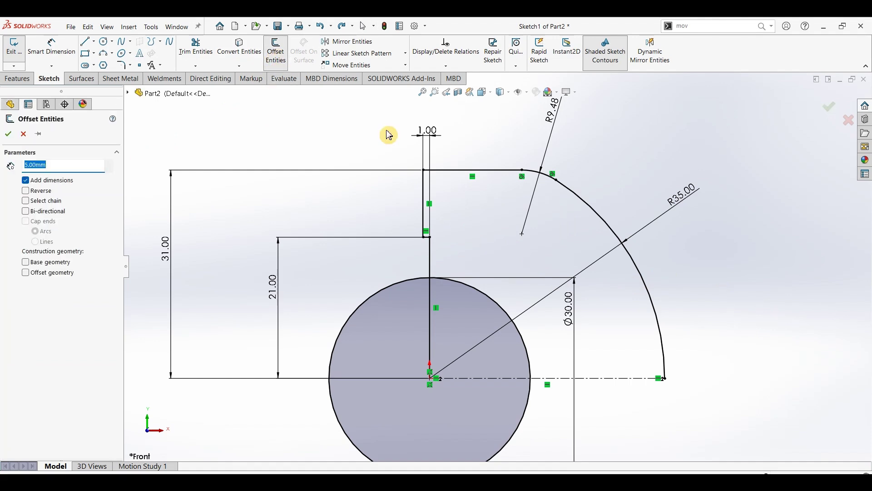
click(609, 222)
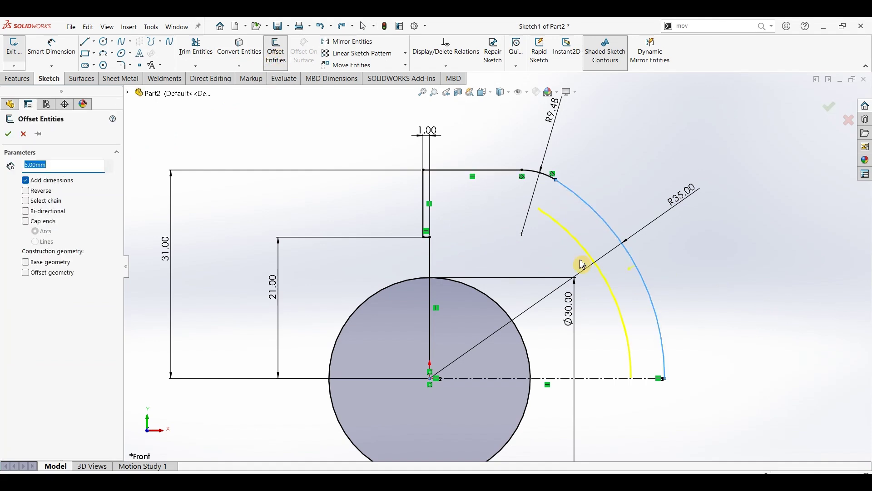
click(8, 134)
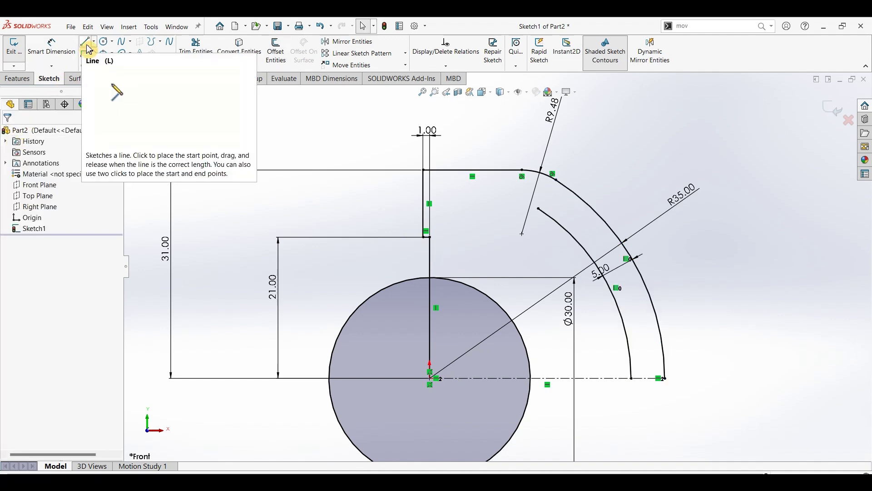
Draw a horizontal line from the vertical edge below the step to the inner arc.
click(89, 48)
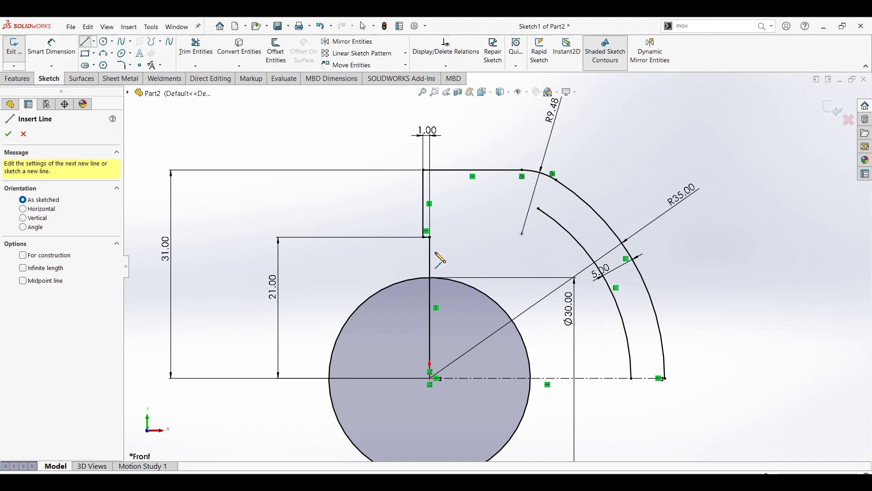
click(430, 248)
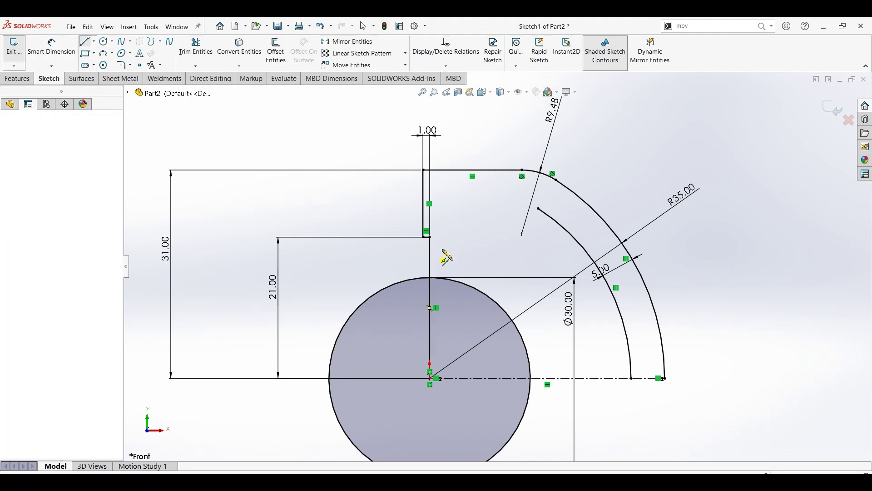
click(597, 249)
key(Escape)
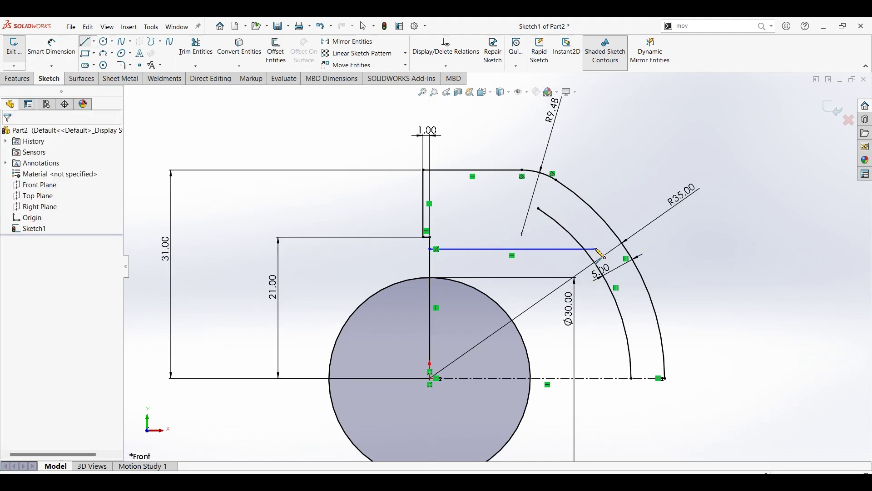
Dimension the new horizontal line 2 mm below the step's lower corner.
click(51, 48)
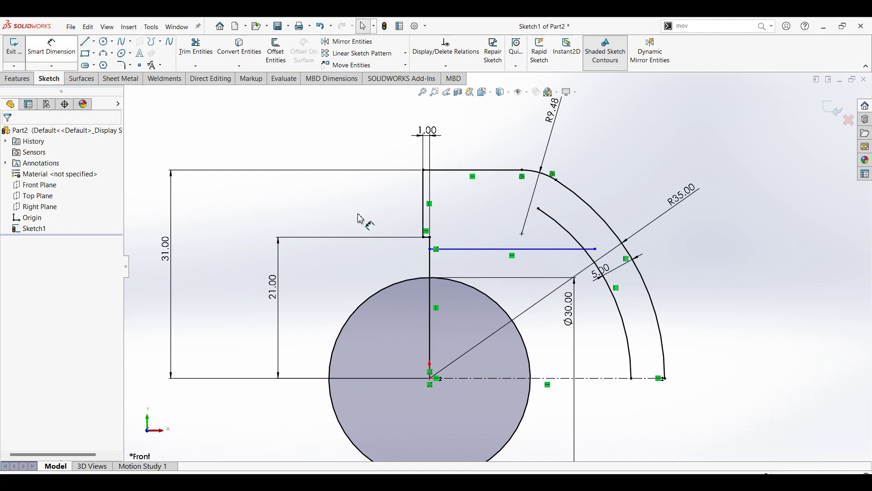
click(431, 241)
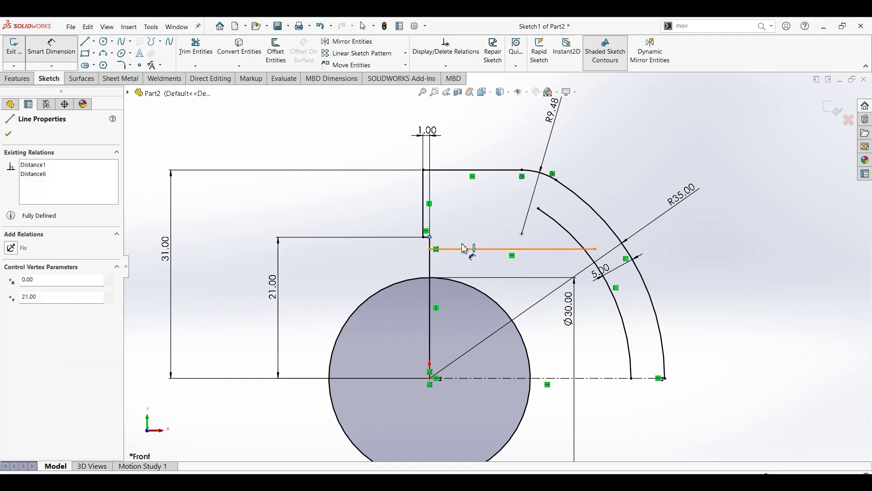
click(465, 249)
click(468, 241)
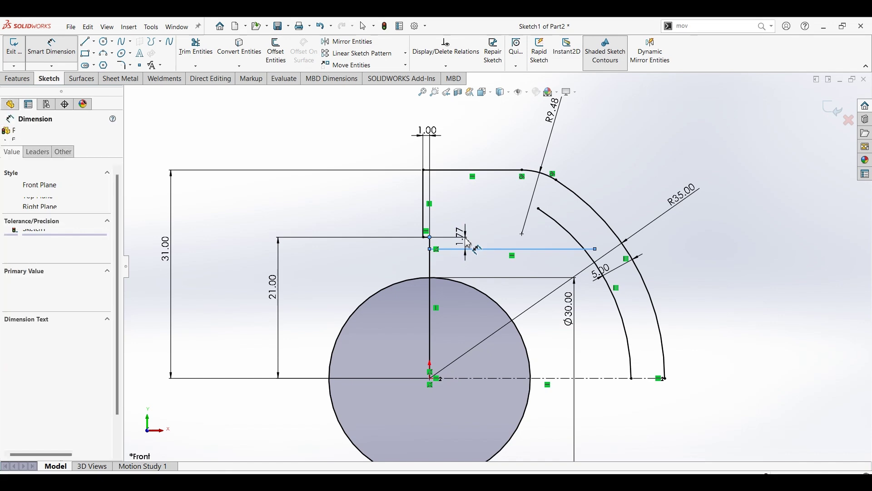
click(469, 243)
click(470, 243)
text(2)
key(Return)
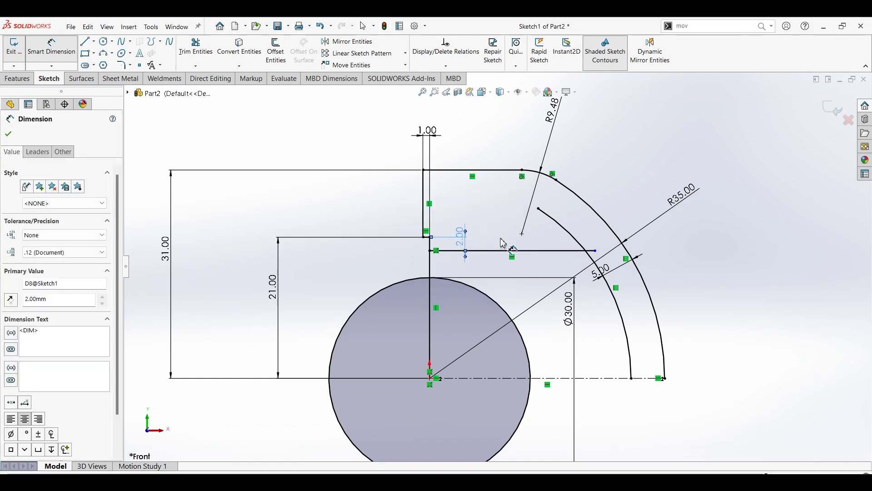
Trim the stray slanted segment and round the inner line-to-arc corner with an R7.50 fillet.
key(t)
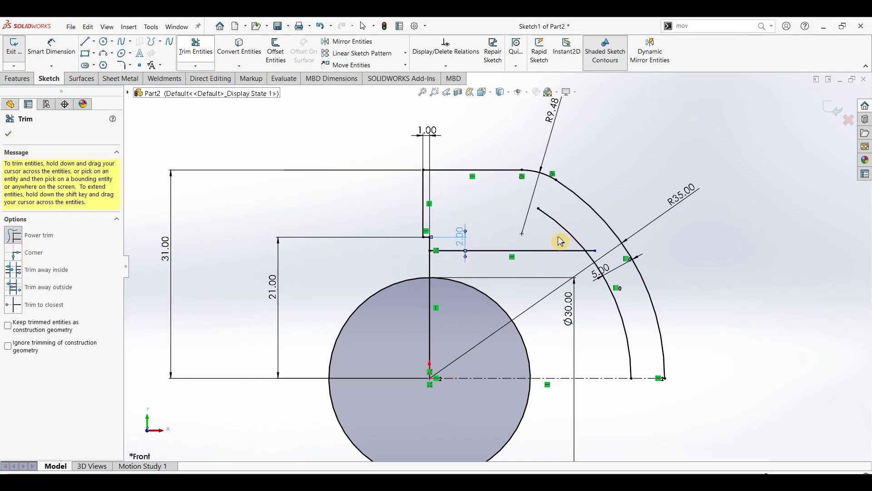
drag(557, 234, 606, 259)
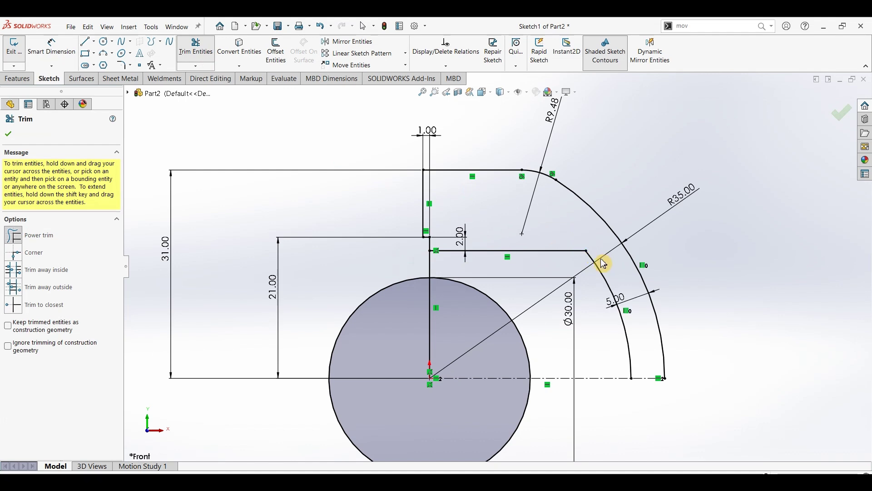
click(122, 65)
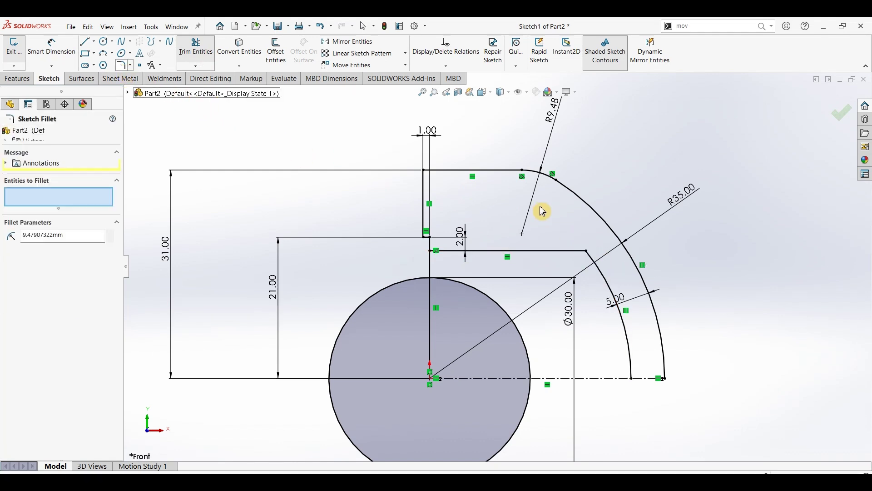
text(7.50mm)
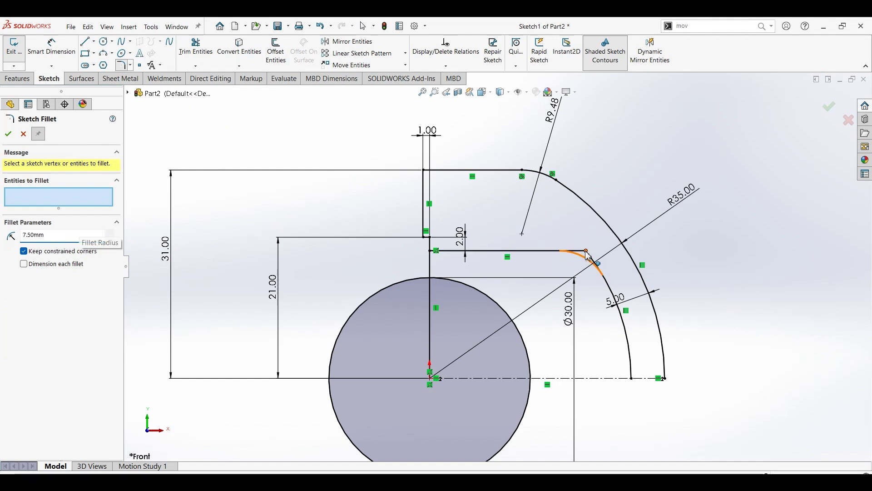
click(587, 255)
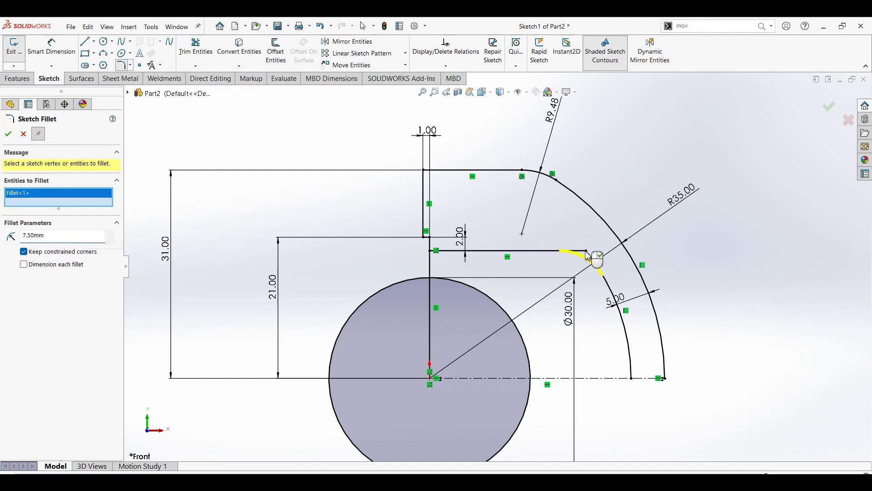
click(8, 133)
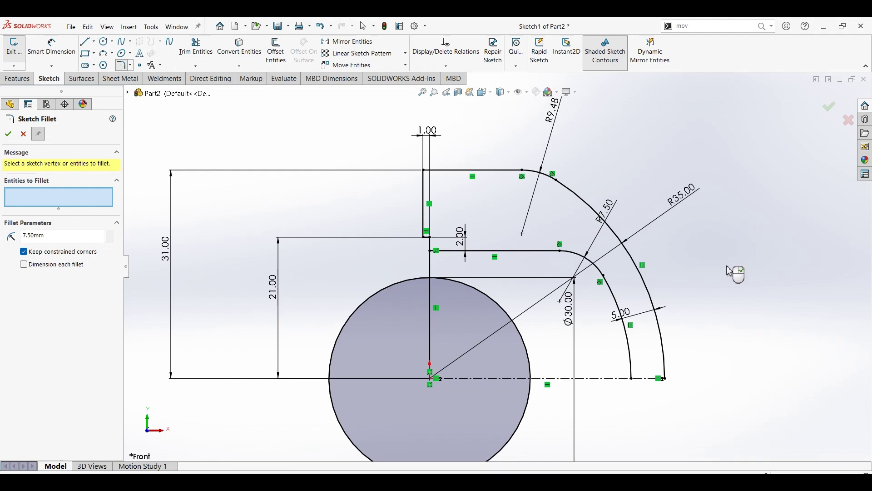
key(z)
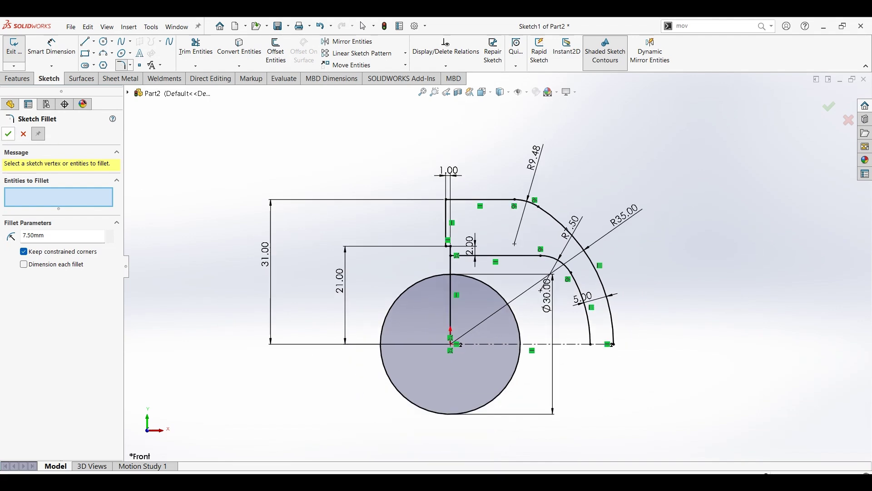
click(9, 134)
key(ctrl+a)
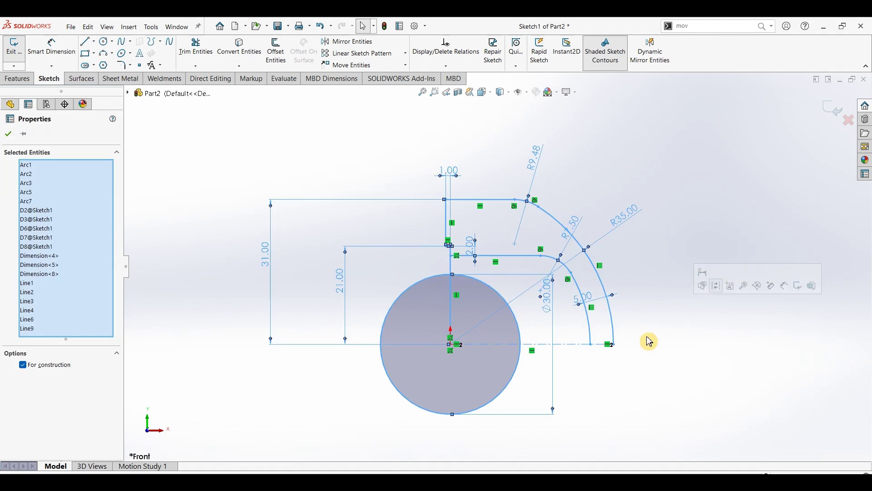
Mirror the profile, excluding the circle, about the horizontal centreline.
click(510, 389)
key(ctrl+a)
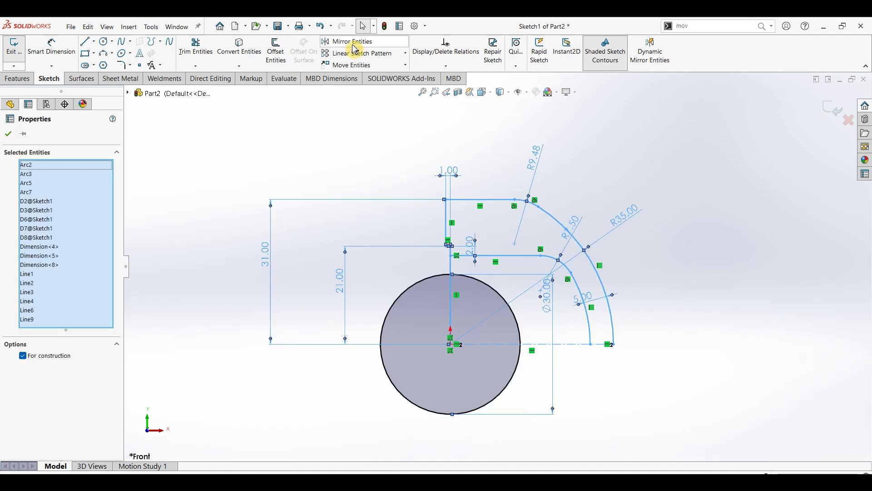
click(348, 42)
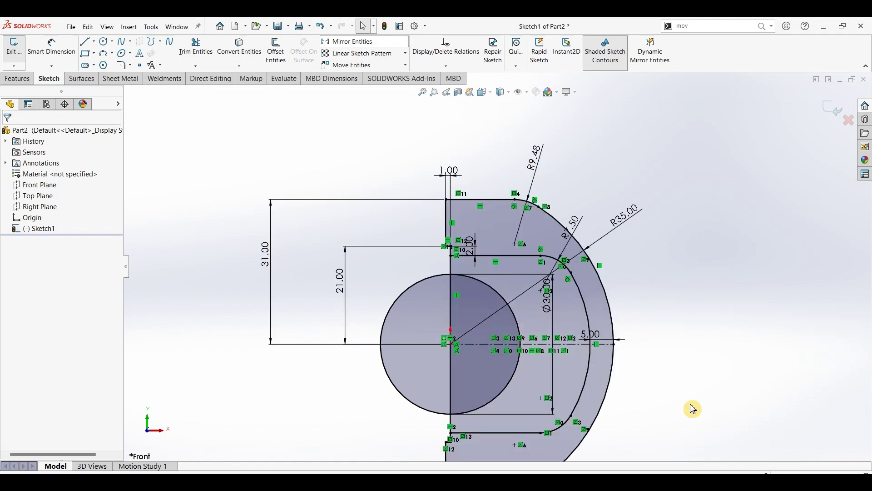
key(f)
scroll(666, 384, down, 3)
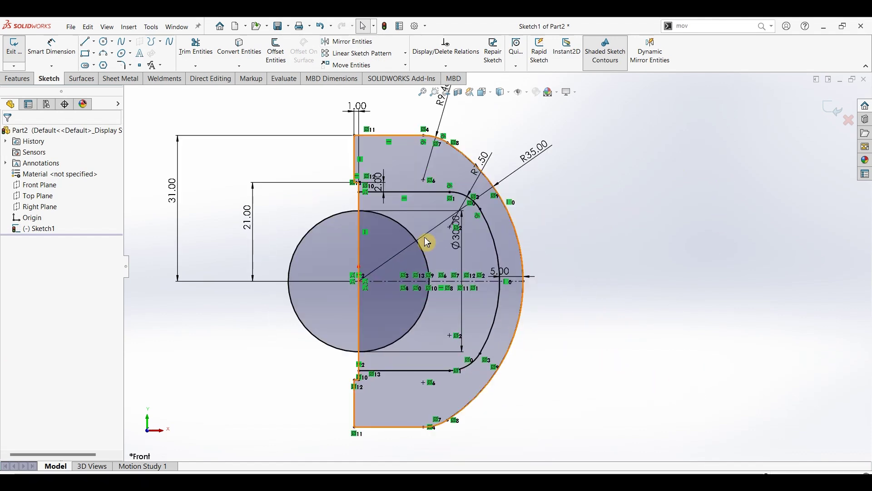
Trim away the circle's left half and the edge segment across it, leaving a semicircle.
click(196, 47)
drag(297, 205, 334, 248)
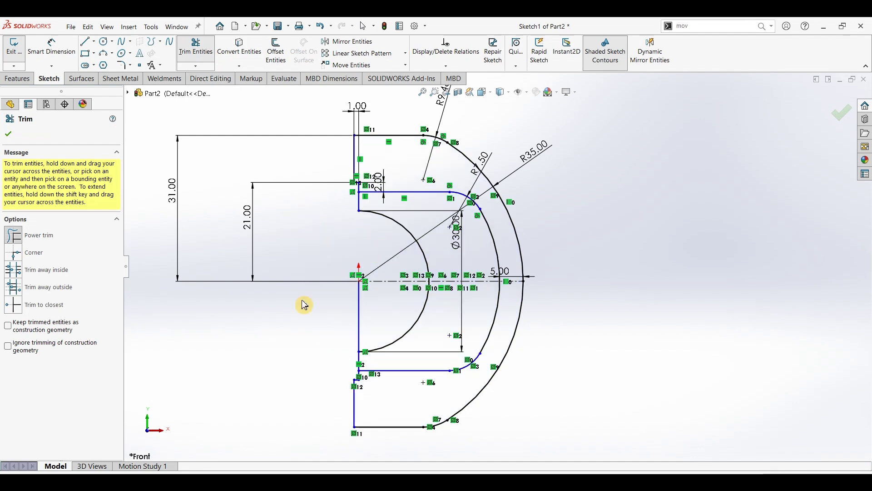
drag(302, 302, 362, 306)
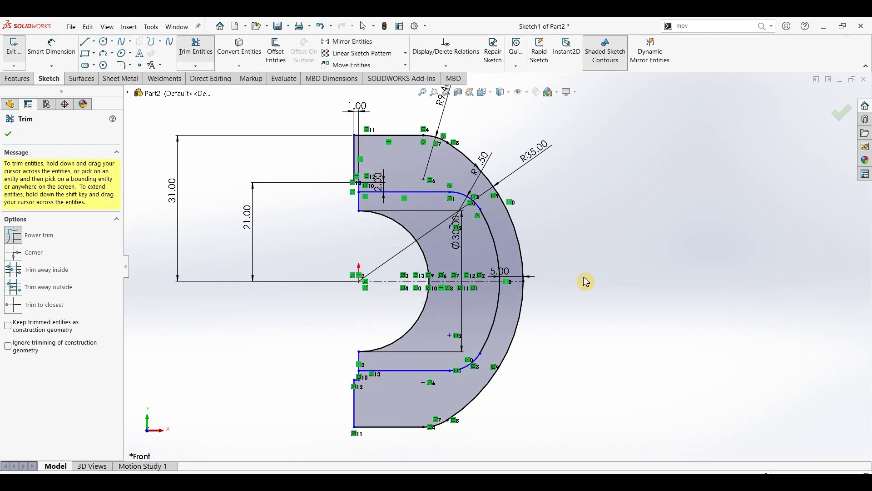
key(Escape)
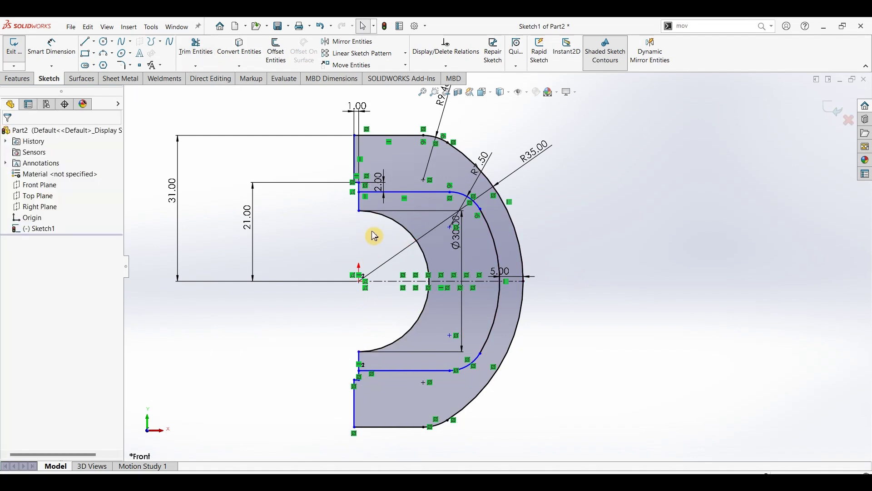
Add a Vertical relation between the semicircle's upper and lower endpoints.
click(365, 280)
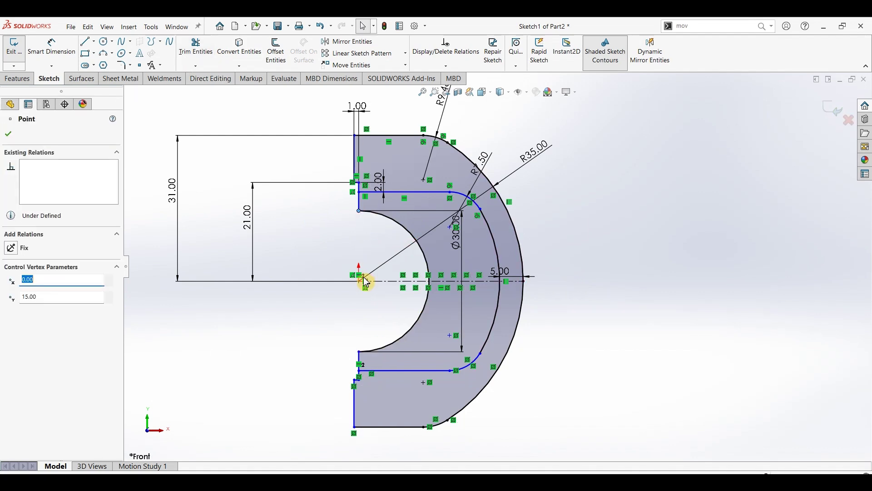
ctrl+click(359, 351)
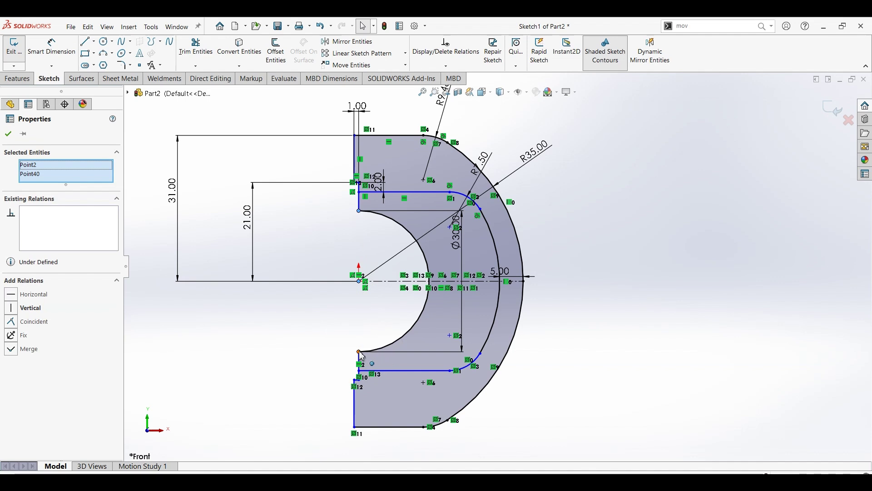
click(400, 310)
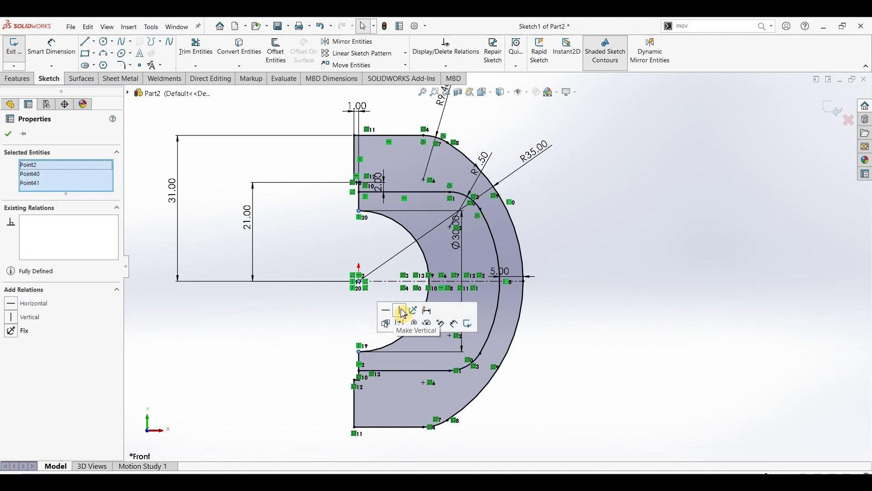
click(635, 256)
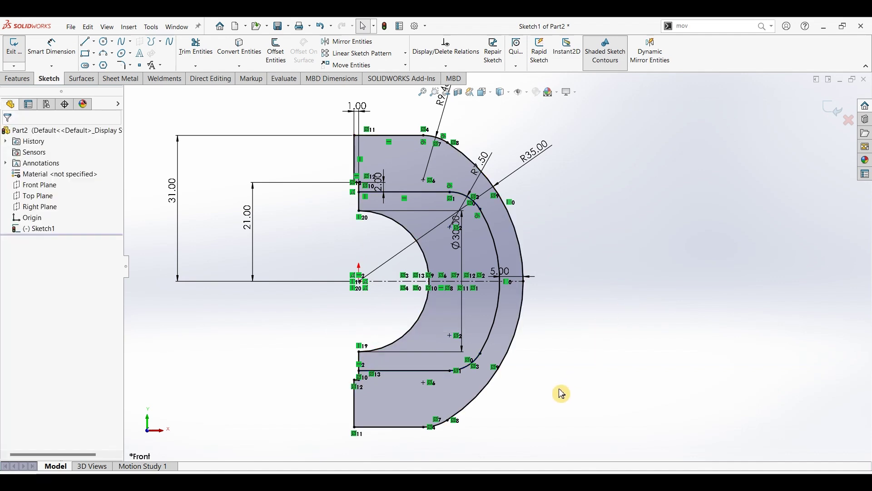
key(f)
scroll(469, 404, down, 2)
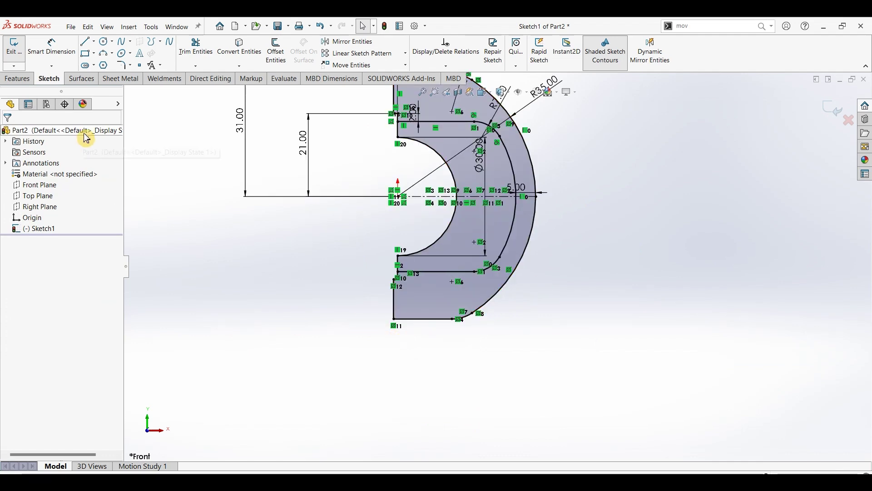
Draw a vertical line down from the profile and a closed base rectangle below it.
click(90, 46)
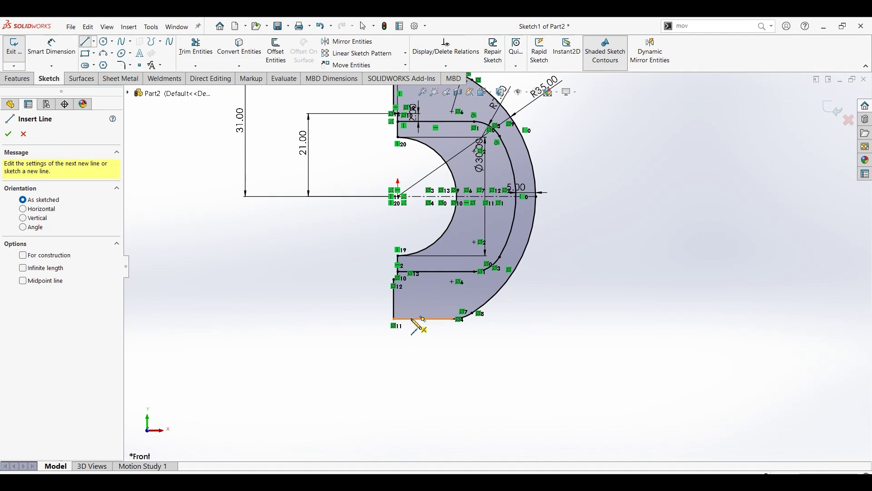
drag(411, 319, 411, 393)
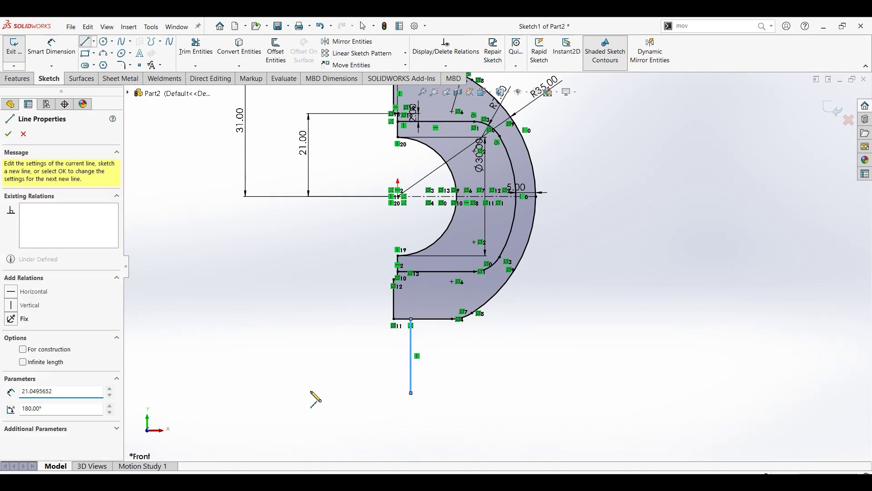
double_click(290, 392)
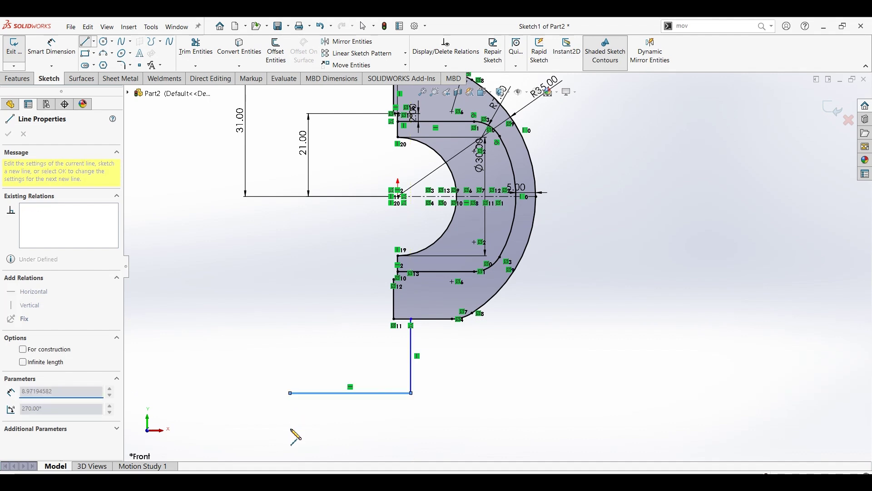
click(291, 393)
click(290, 428)
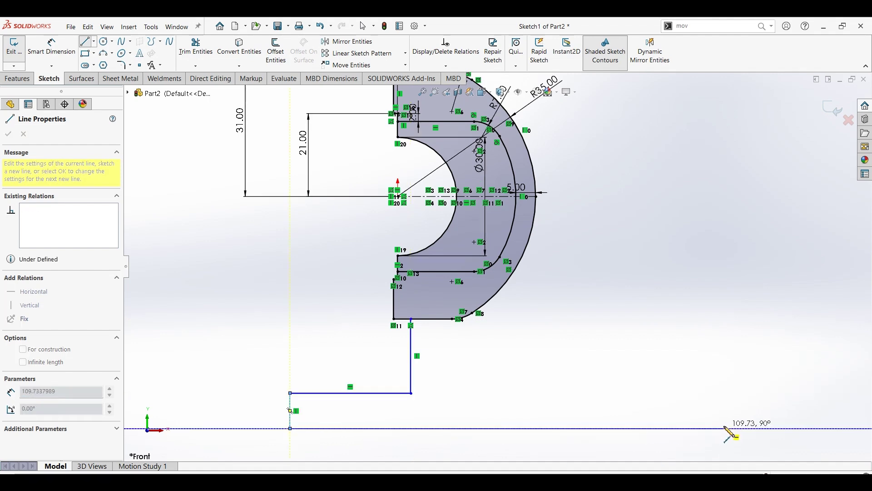
click(724, 428)
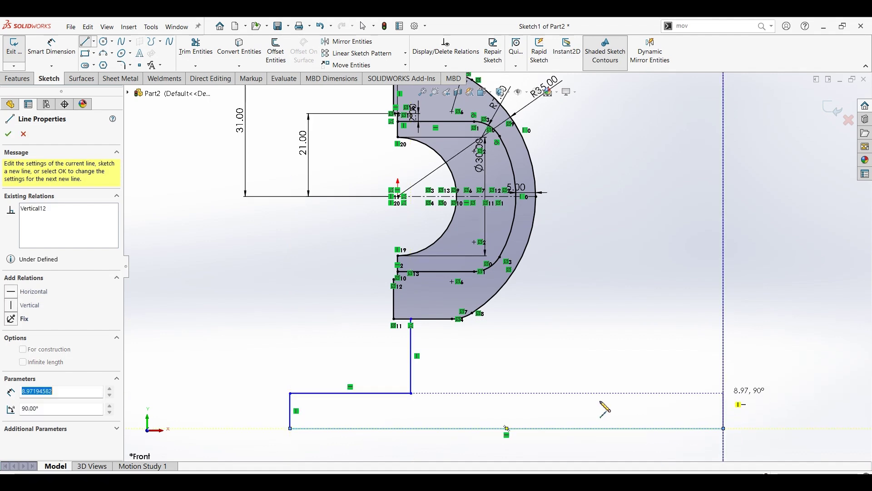
click(724, 393)
click(411, 393)
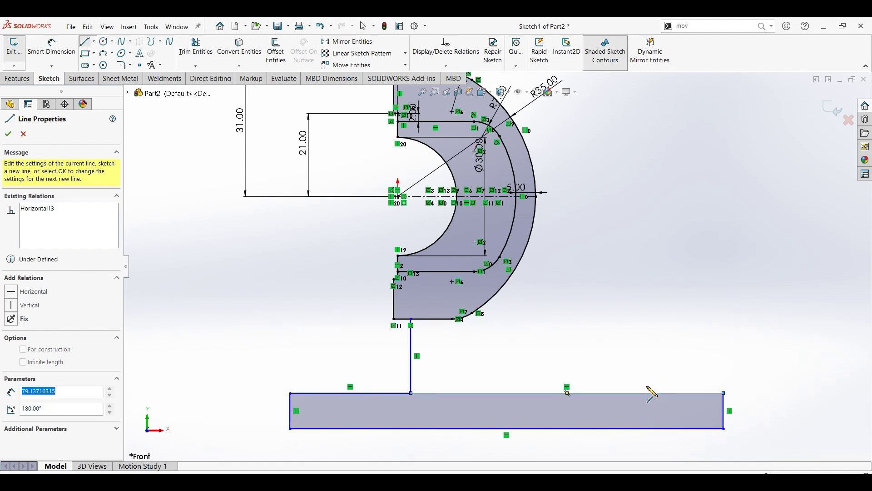
Draw a slanted rib line from the base's top edge up to the arc, then check the reference PDF.
click(644, 393)
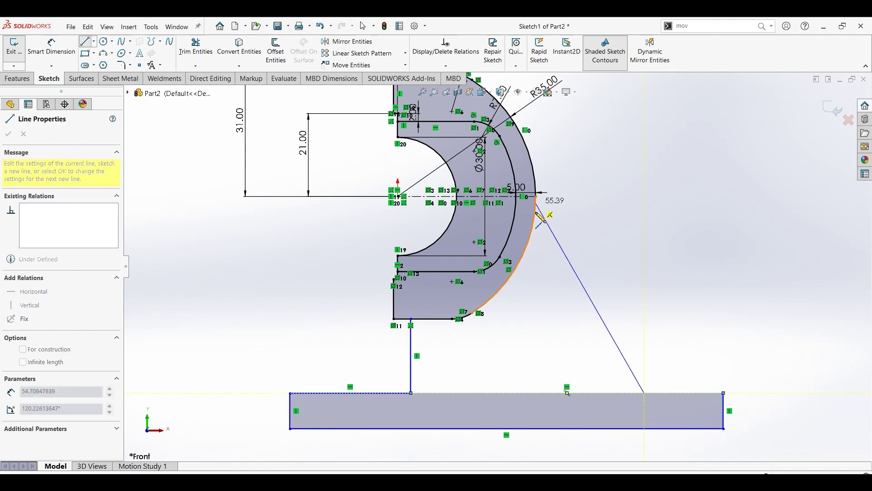
click(567, 196)
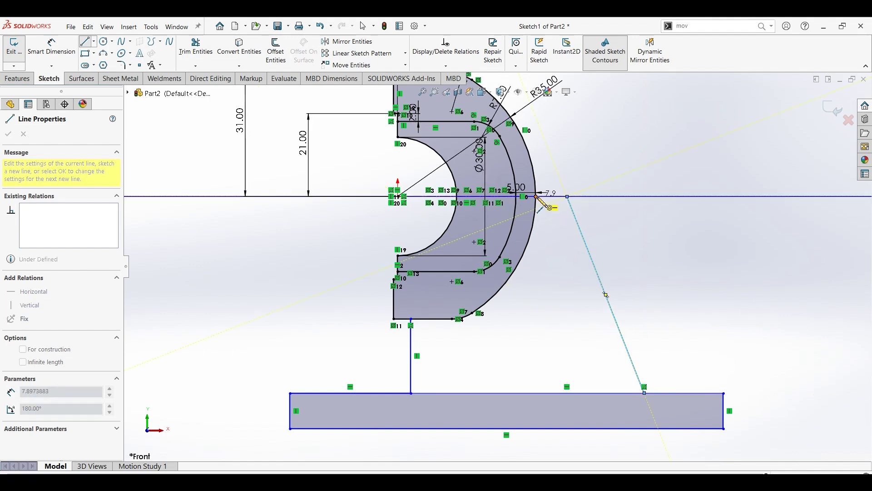
click(536, 197)
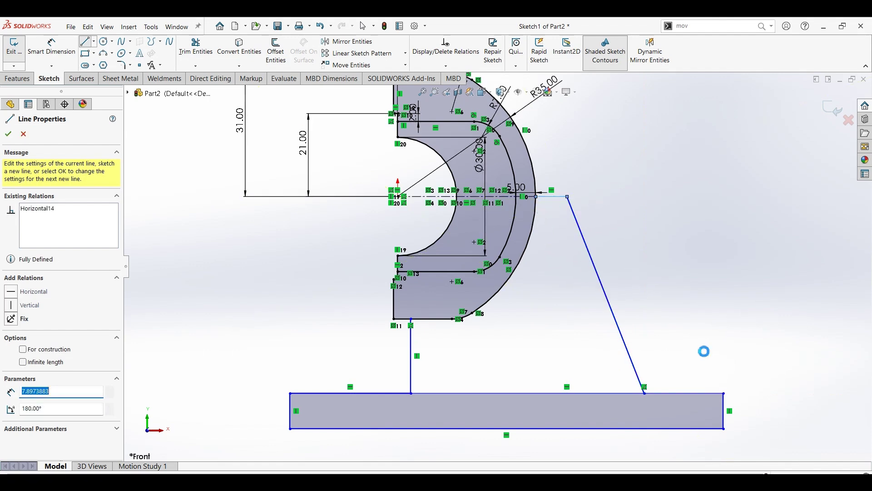
key(Escape)
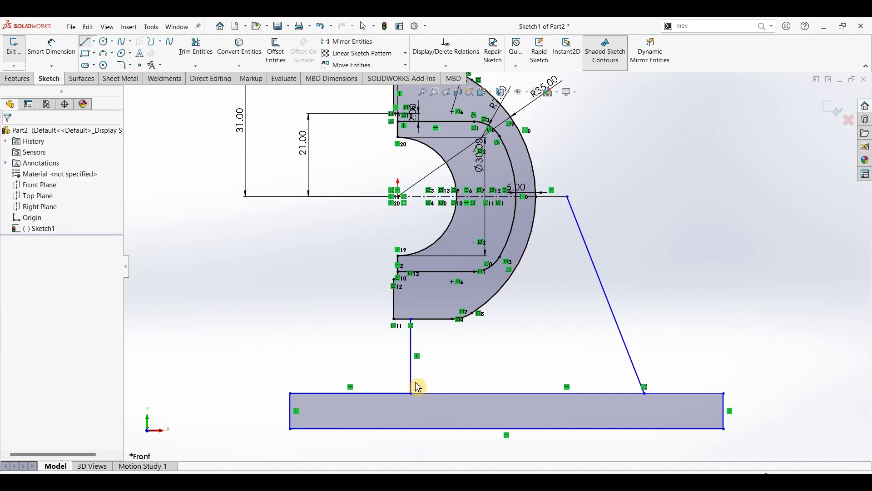
click(345, 482)
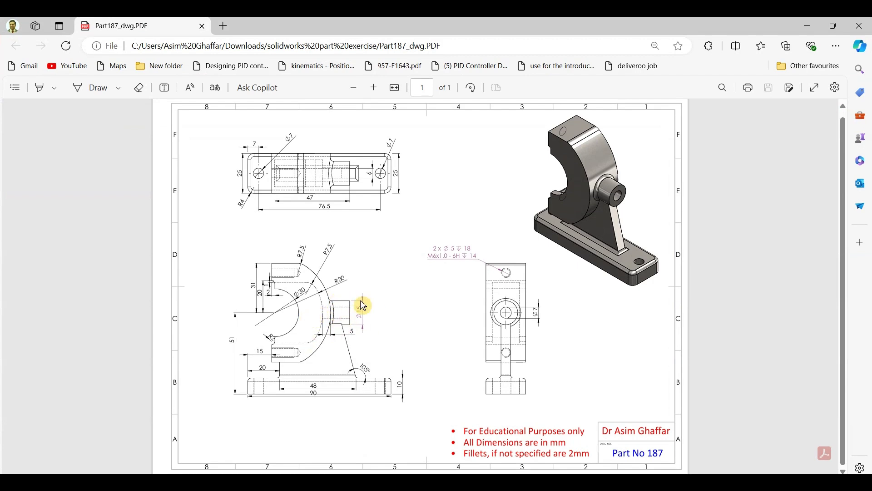
click(808, 26)
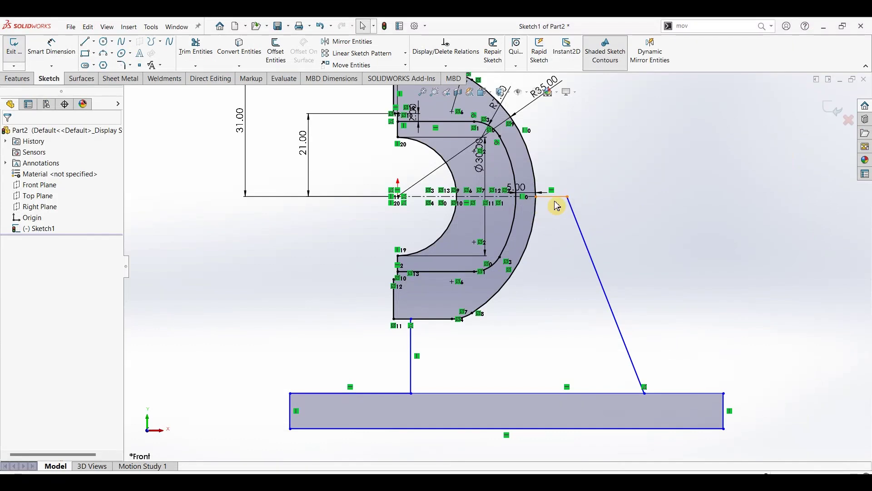
Add 15.00 and 20.00 horizontal dimensions locating the vertical line from the base's left side.
click(52, 47)
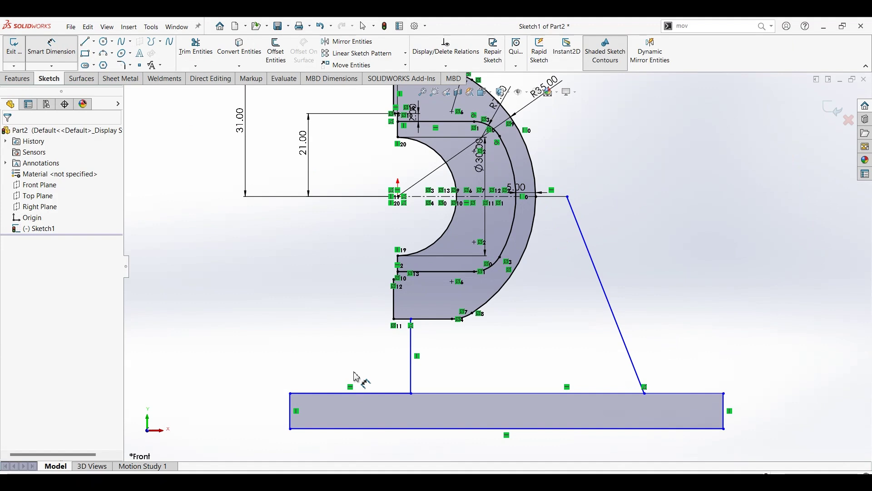
click(394, 314)
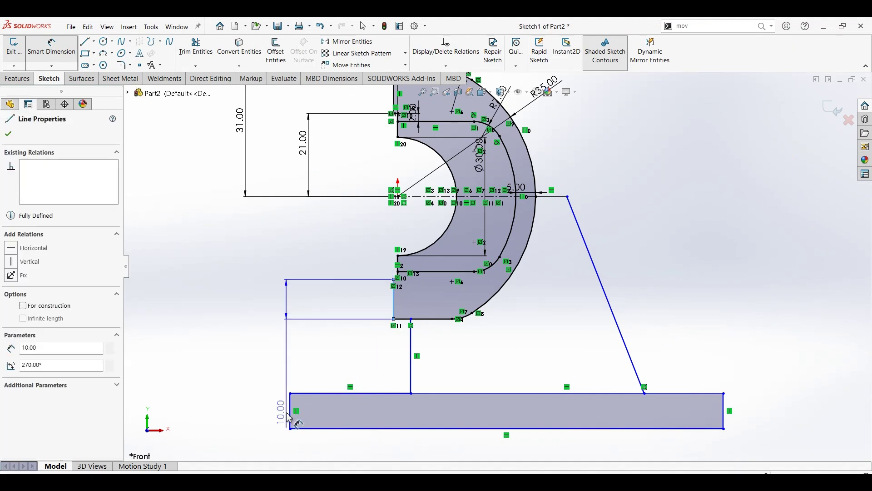
click(290, 392)
click(346, 330)
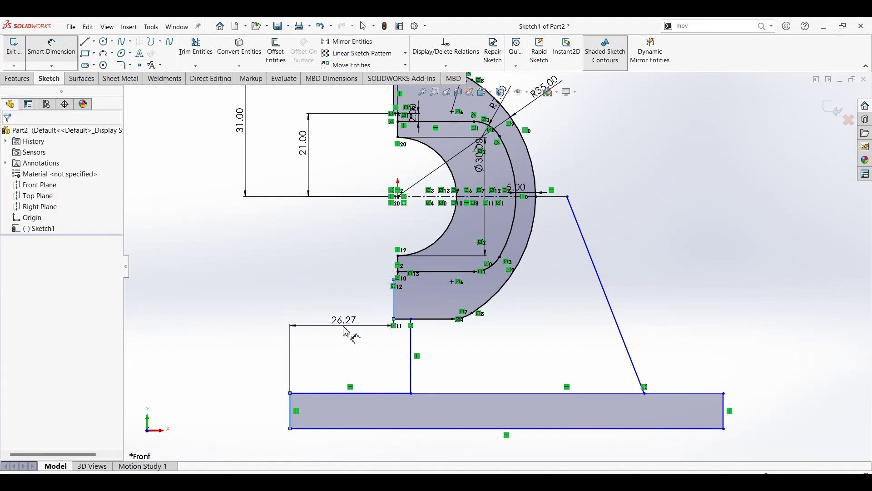
text(15)
key(Return)
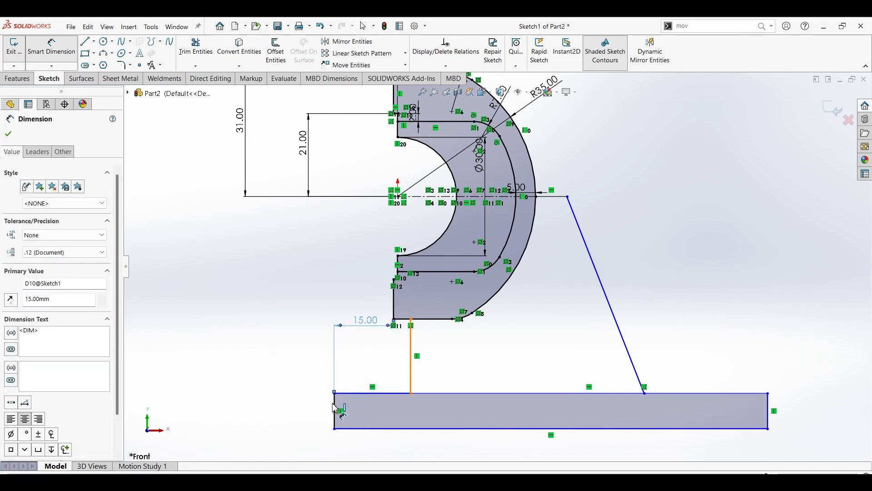
click(335, 408)
click(411, 359)
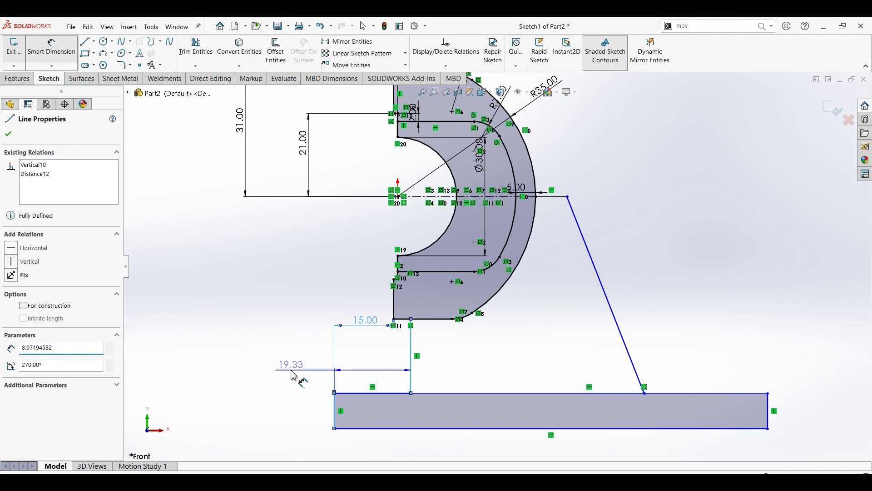
click(293, 375)
text(20)
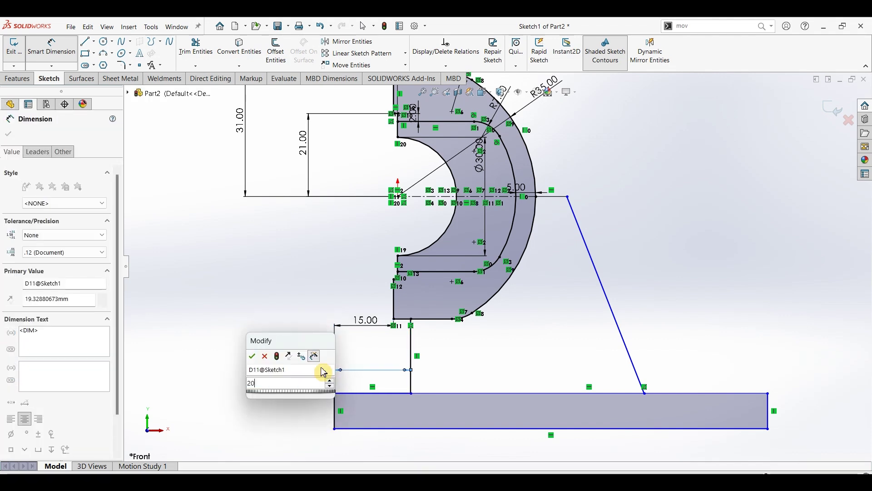
key(Return)
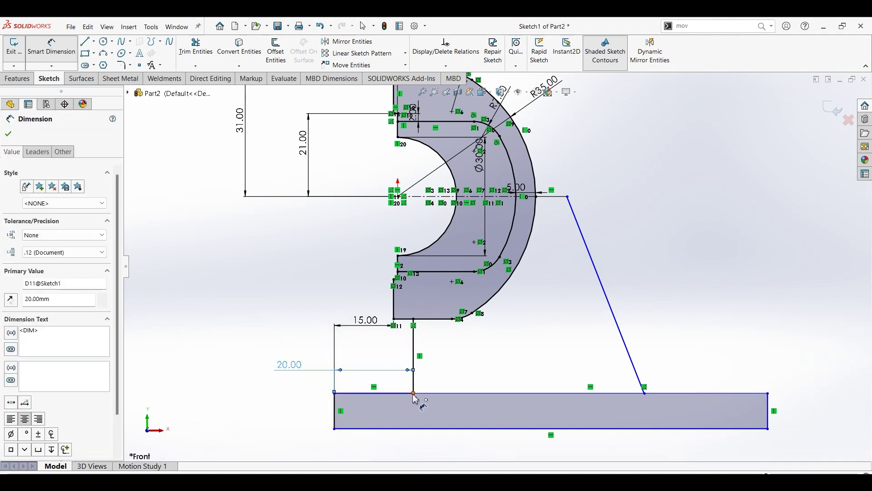
Set the rib-foot spacing to 48.00 and size the base 90.00 wide by 10.00 tall.
click(645, 393)
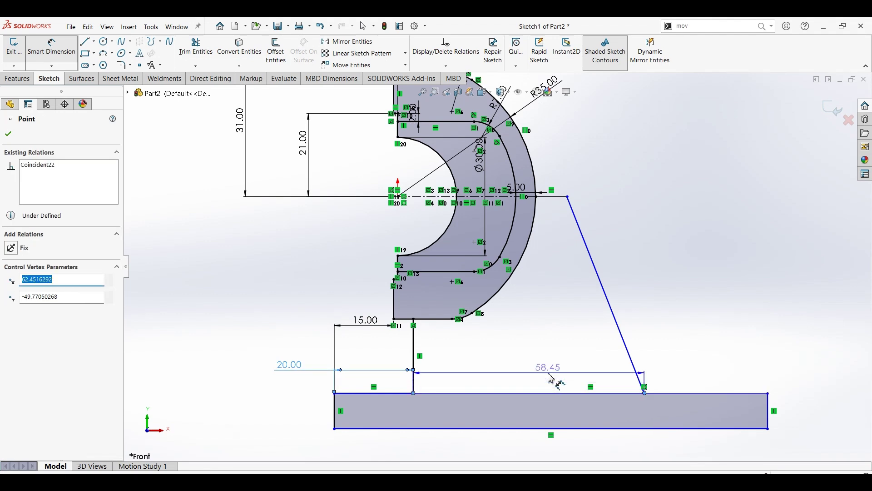
click(550, 378)
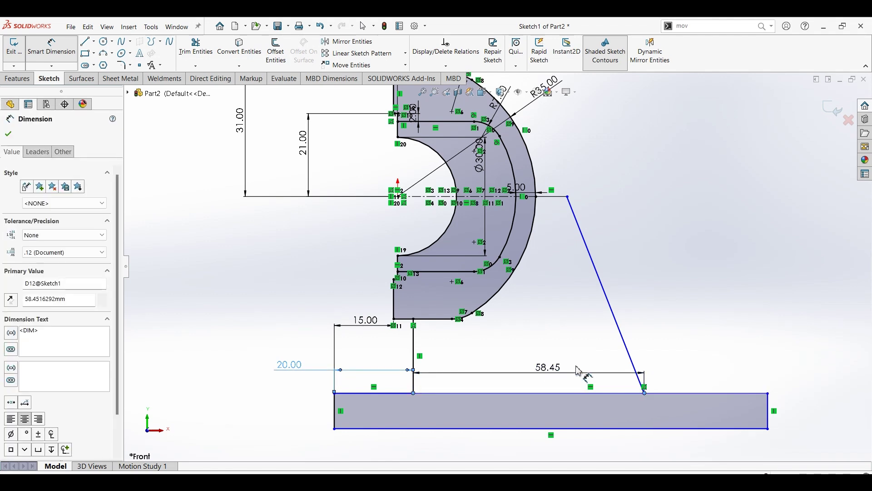
click(579, 370)
text(48)
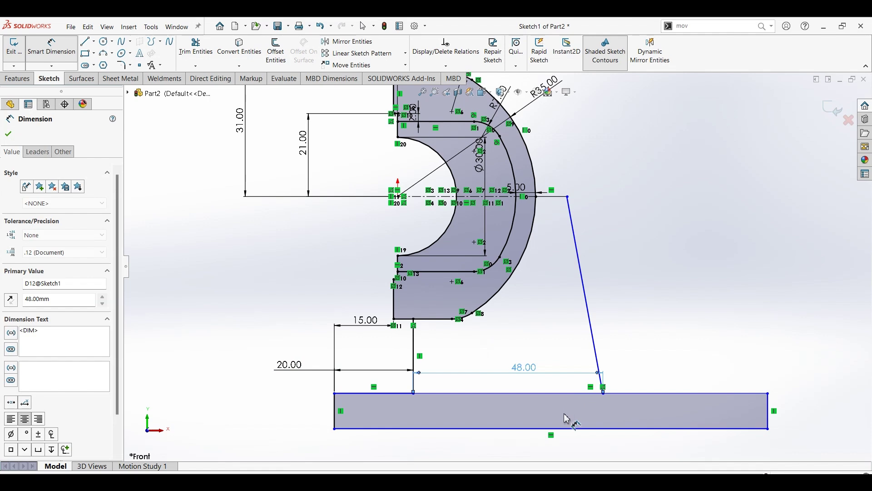
click(546, 453)
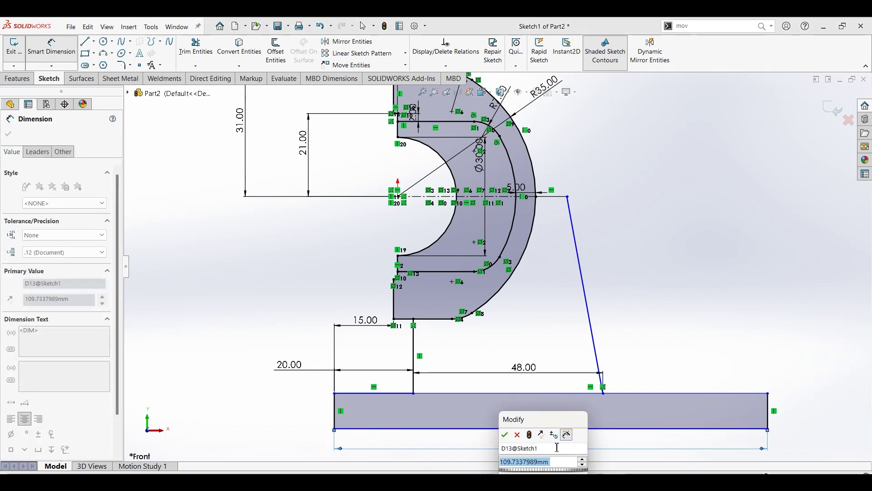
text(90)
key(Return)
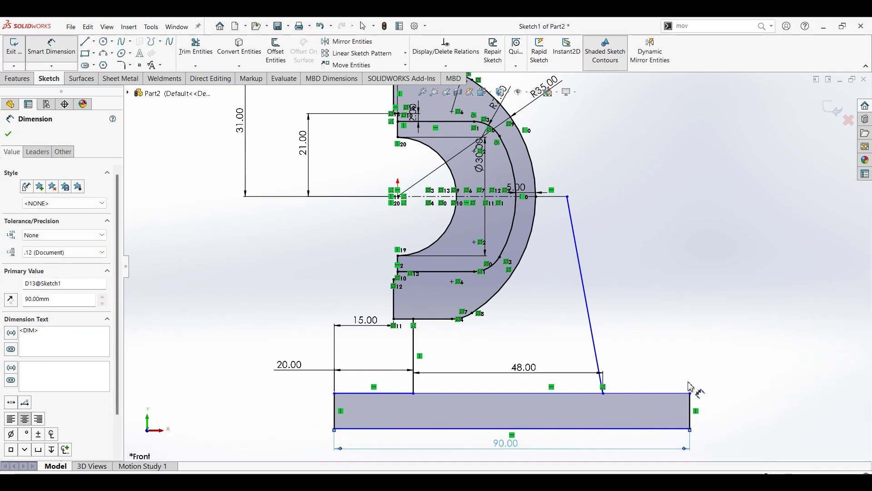
click(690, 411)
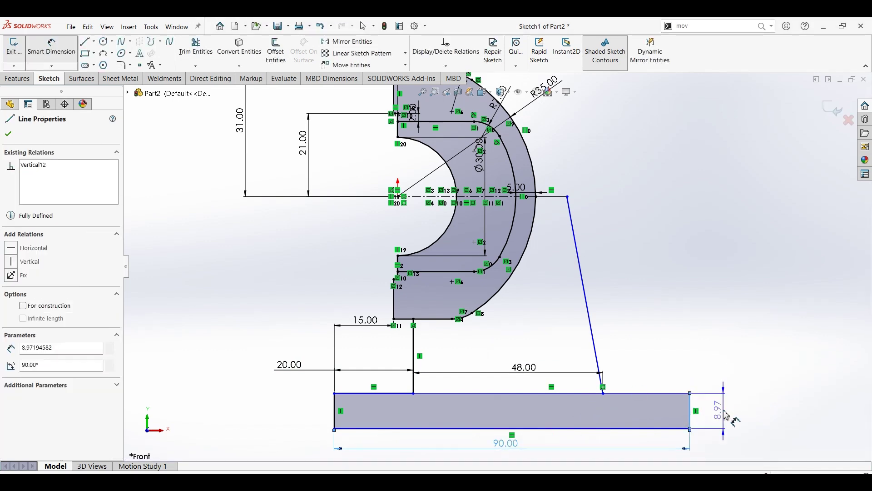
click(725, 416)
text(1)
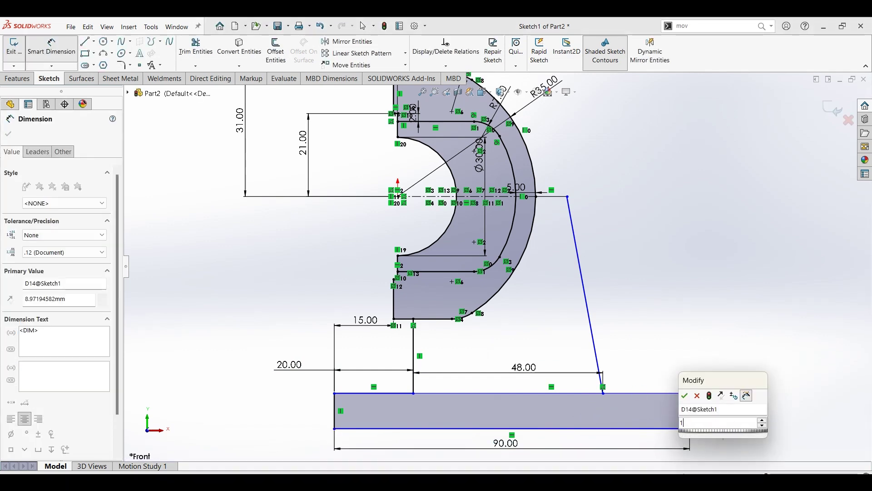
key(Return)
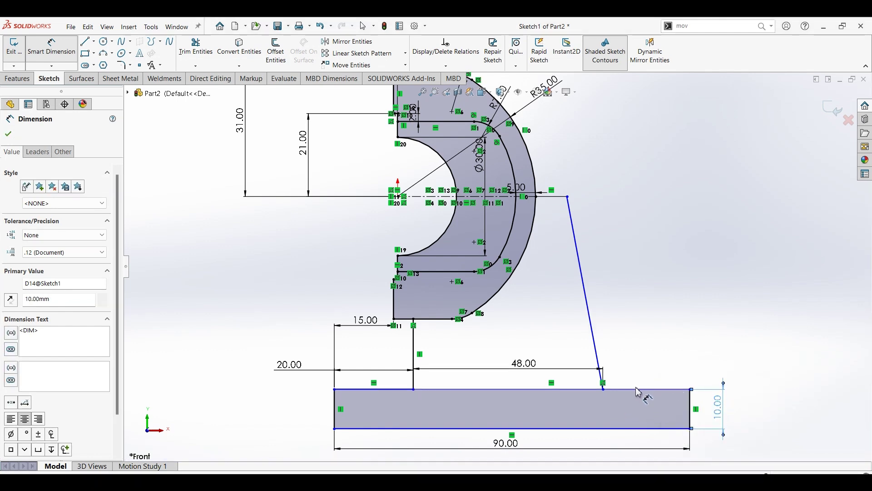
click(598, 354)
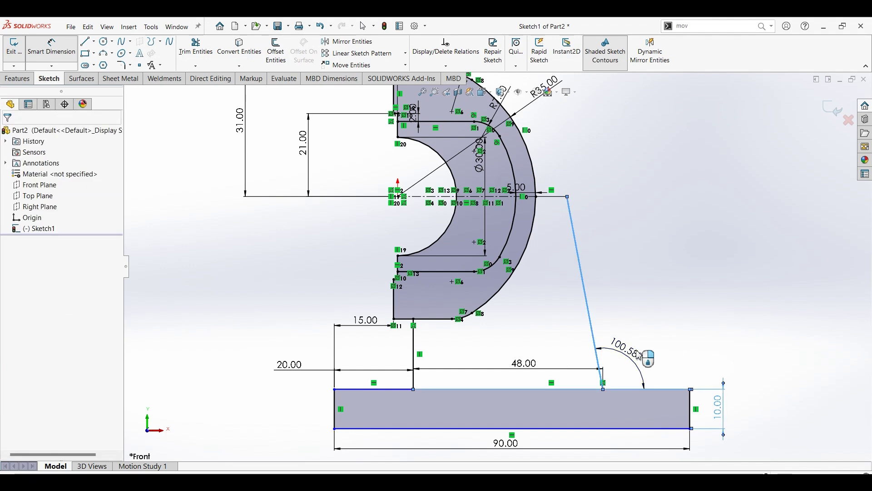
Set the angle between the slanted rib line and the base top to 105°.
click(639, 355)
text(105)
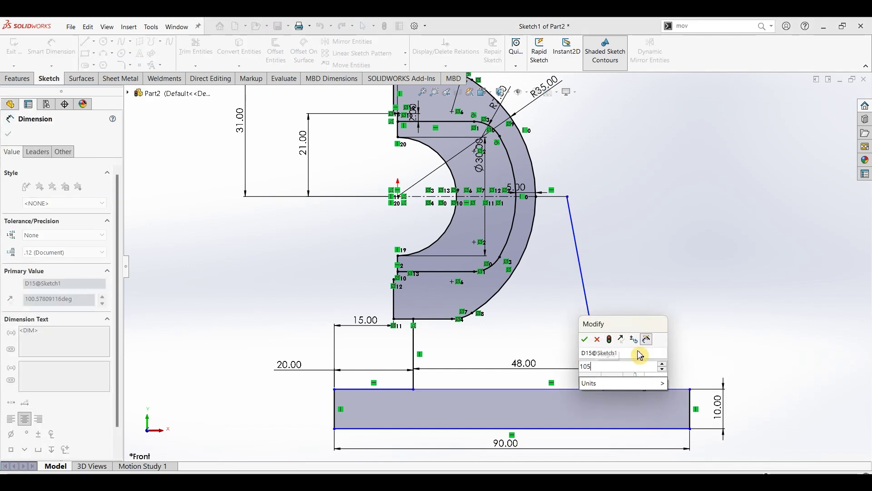
key(Return)
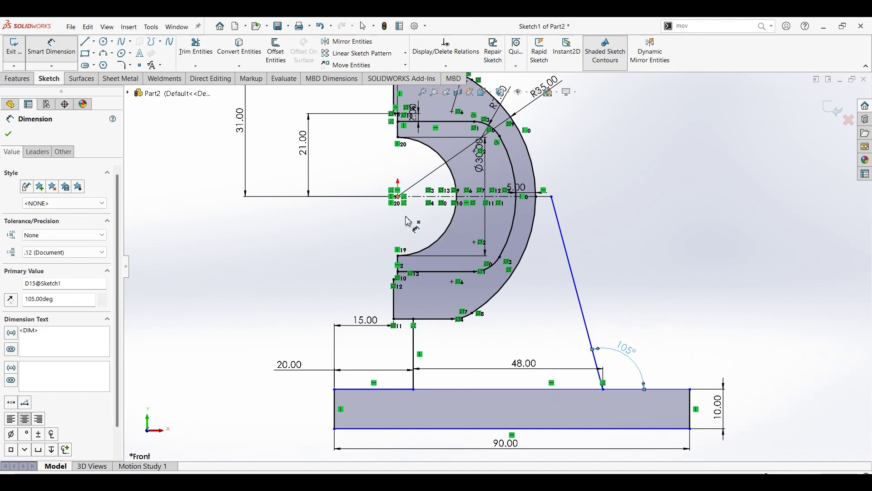
Place the base bottom 51.00 below the bore centreline and zoom to fit the sketch.
click(433, 427)
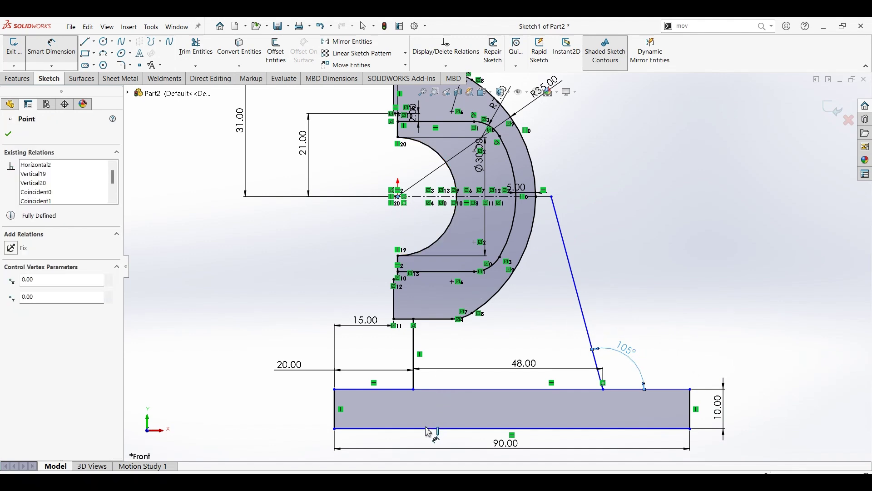
click(286, 318)
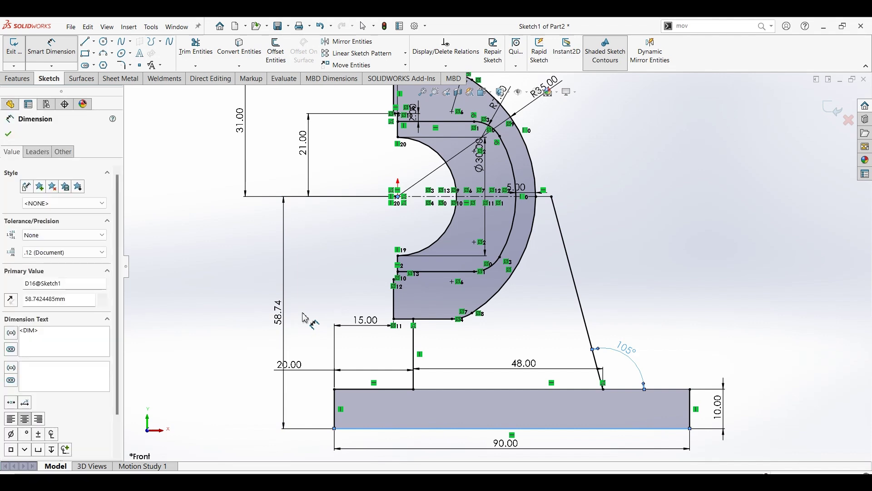
click(305, 318)
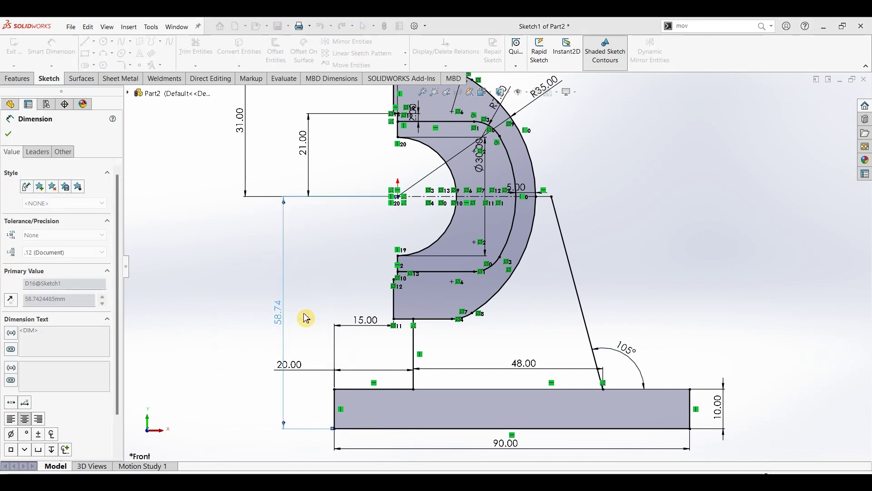
text(51)
key(Return)
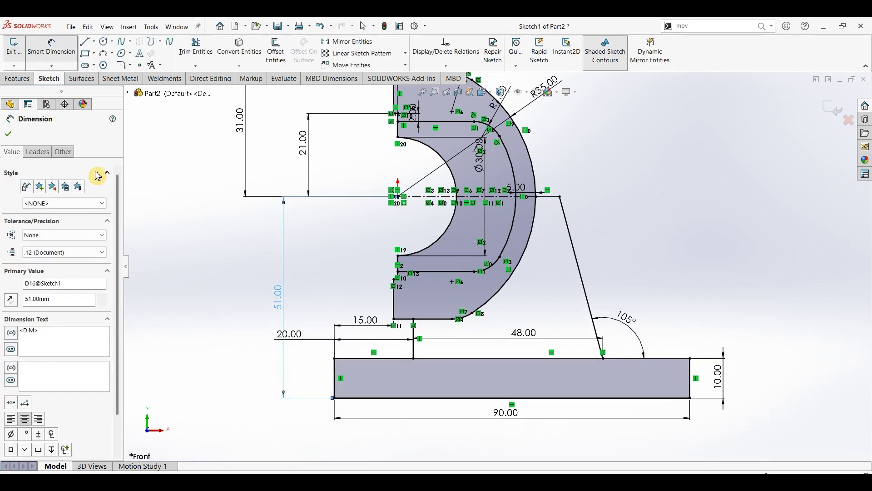
click(9, 133)
key(Escape)
scroll(500, 223, up, 3)
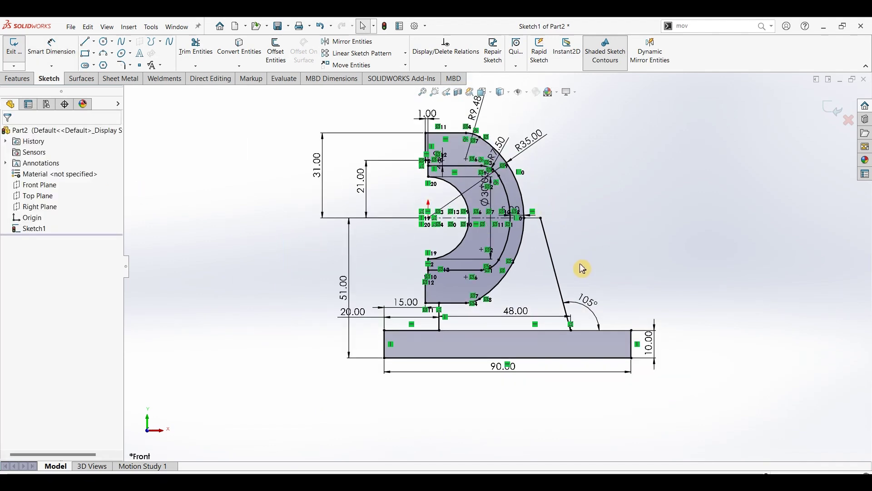
Extrude the base rectangle 25 mm mid-plane as Boss-Extrude1.
click(17, 79)
click(19, 50)
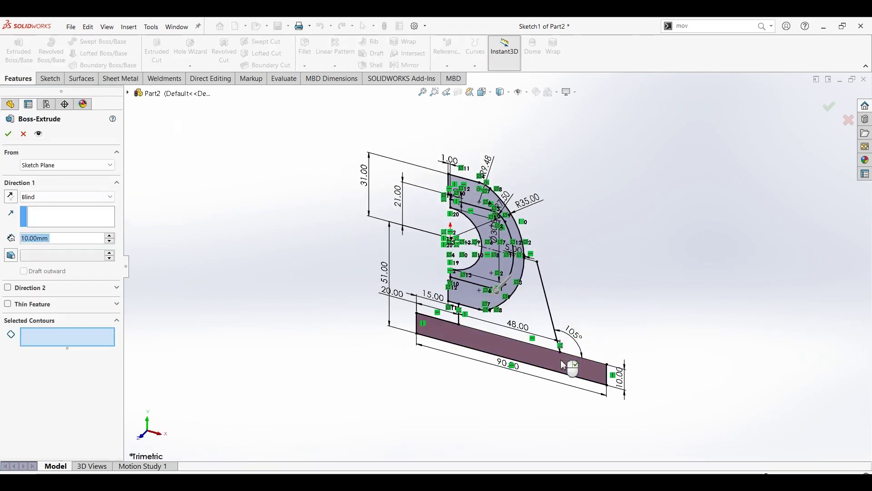
click(544, 360)
click(68, 197)
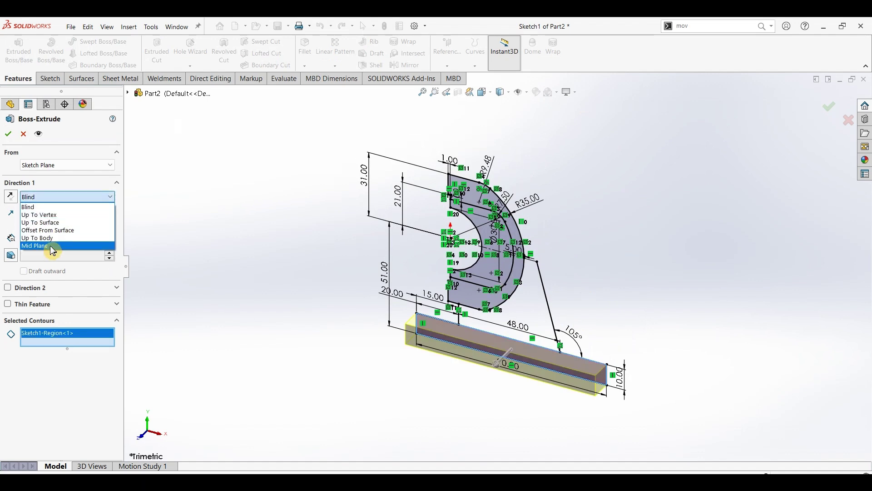
click(69, 243)
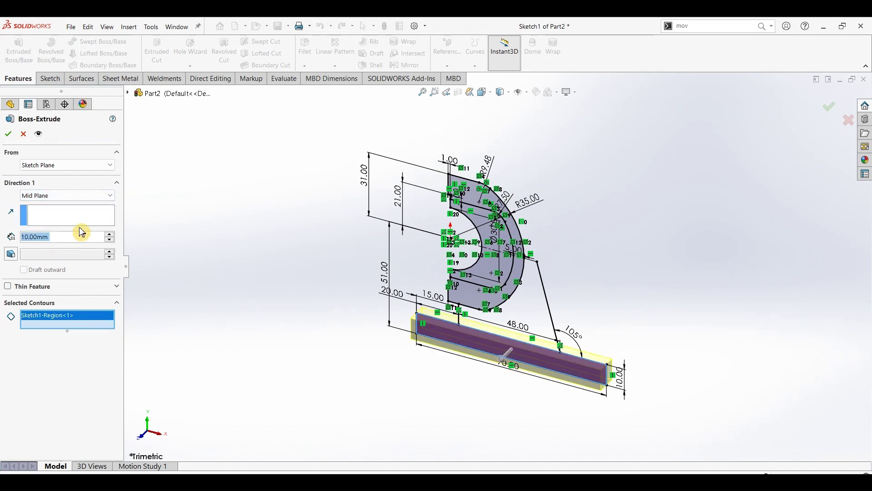
text(25)
key(Return)
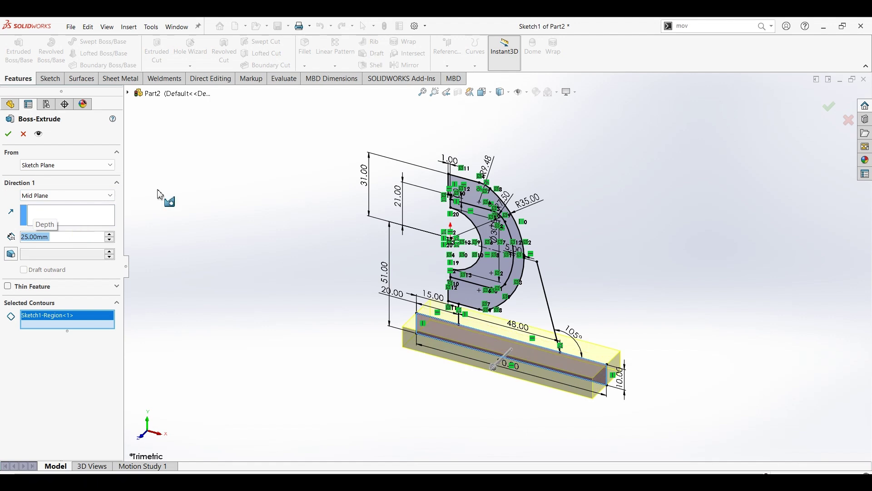
click(24, 135)
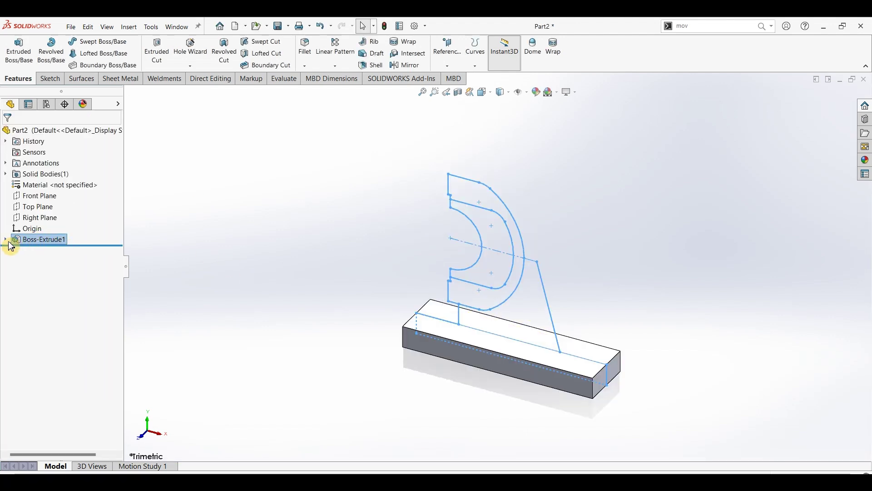
Reuse Sketch1 to extrude the triangular rib 6 mm mid-plane.
click(5, 240)
click(28, 251)
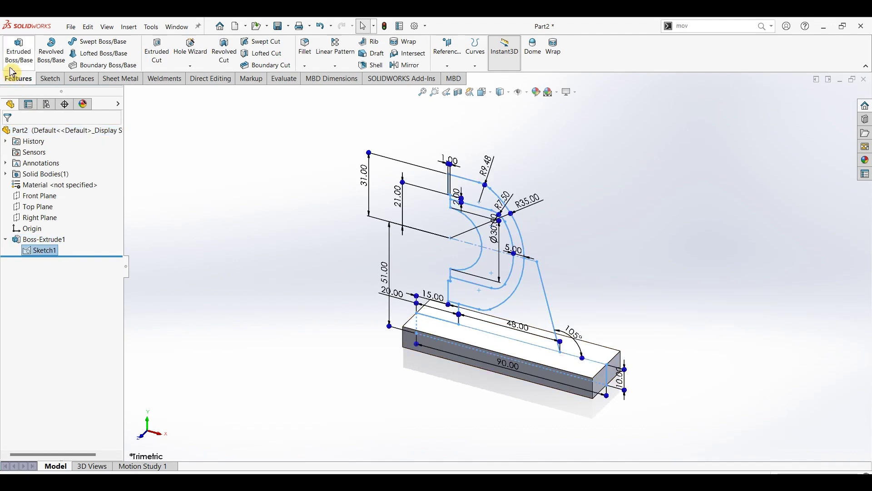
click(535, 312)
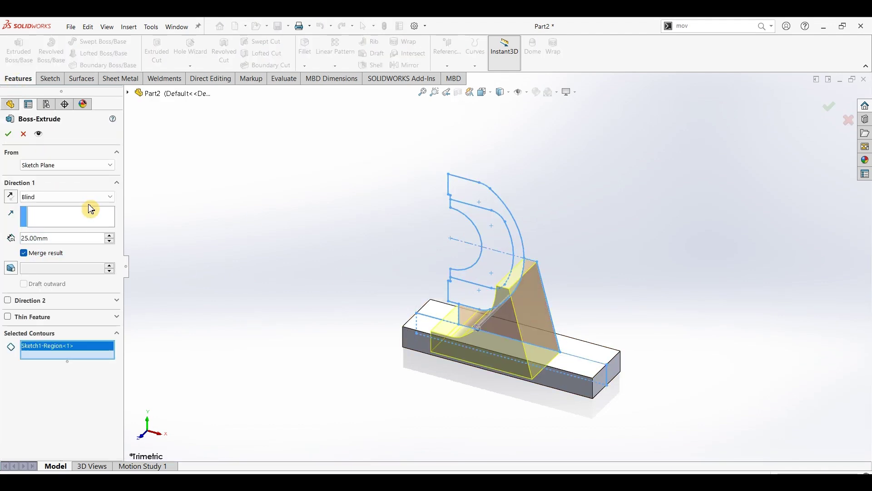
click(64, 197)
click(51, 251)
text(6)
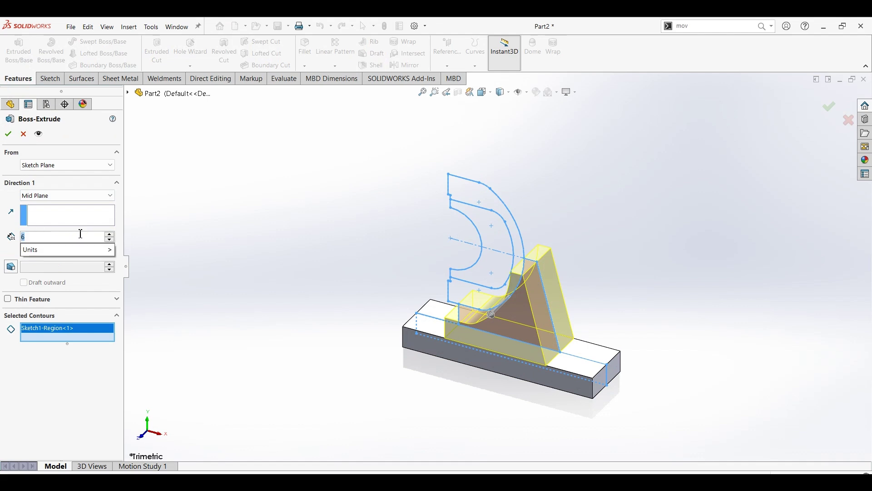
key(Return)
key(Return)
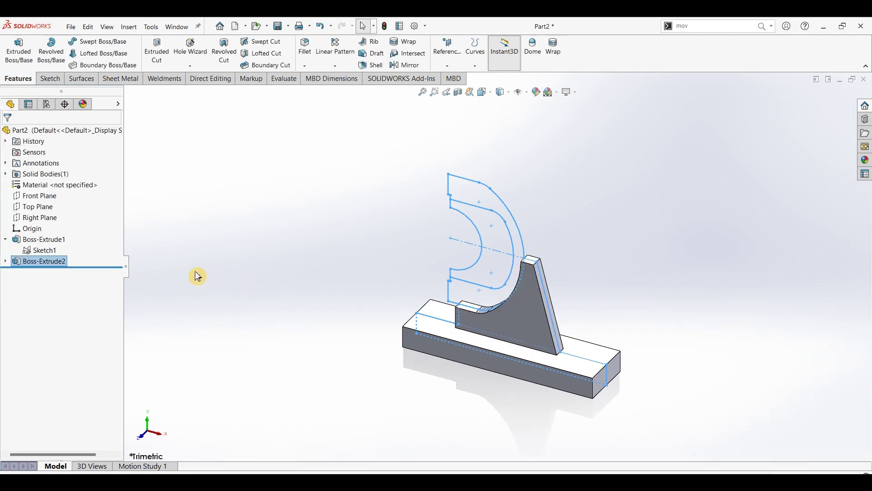
Extrude Sketch1's C-shaped region 25 mm mid-plane to form the bore housing.
click(54, 250)
click(18, 50)
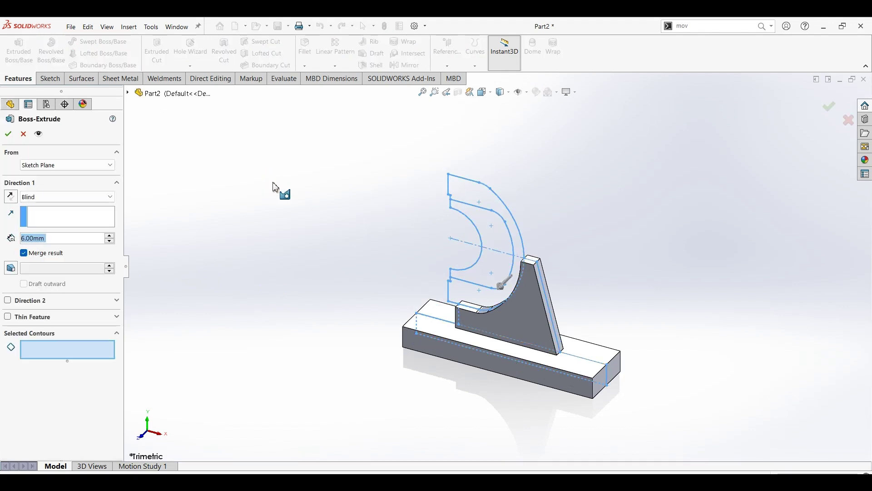
click(474, 193)
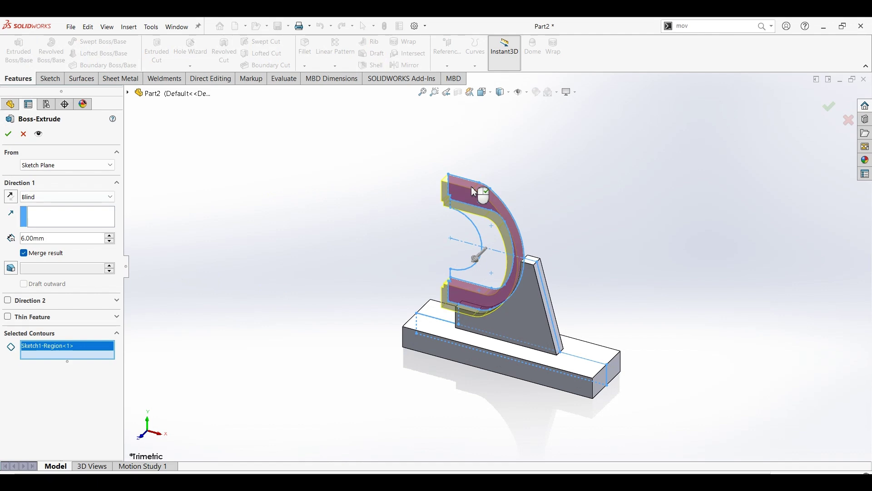
click(59, 196)
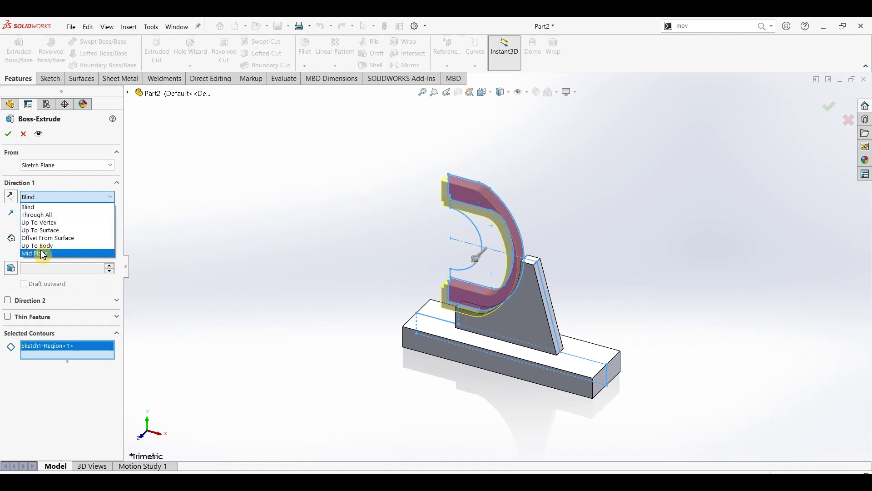
click(44, 253)
text(25)
key(Return)
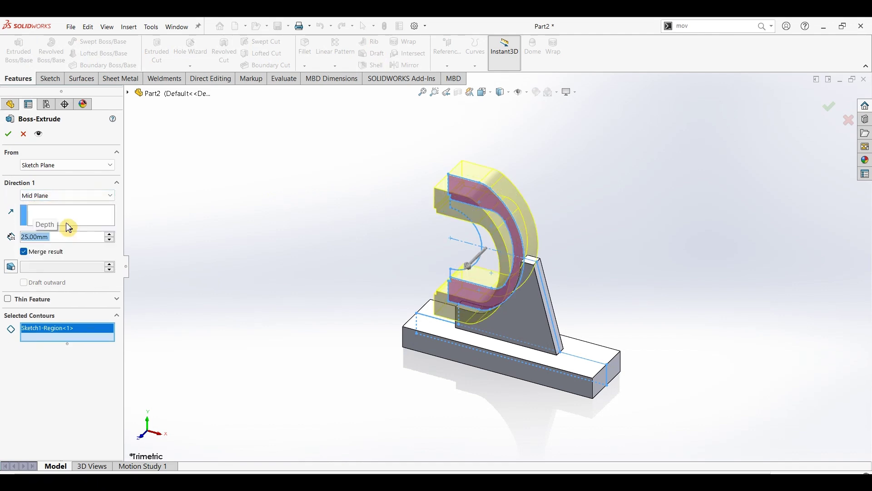
click(12, 138)
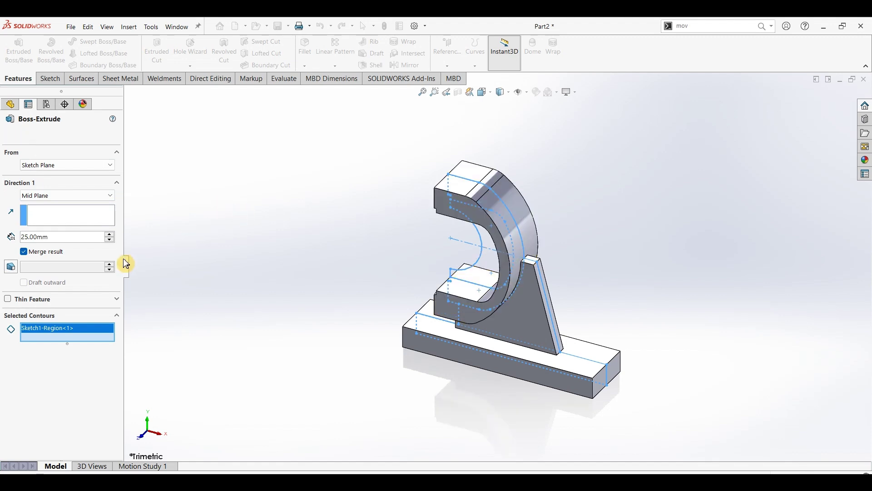
click(44, 250)
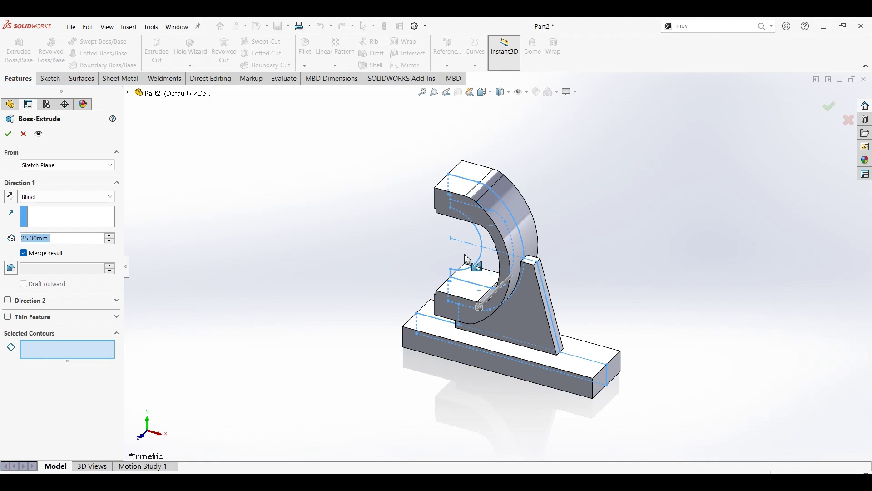
Extrude the inner arc region 4 mm blind, starting from an 8.5 mm offset.
click(486, 267)
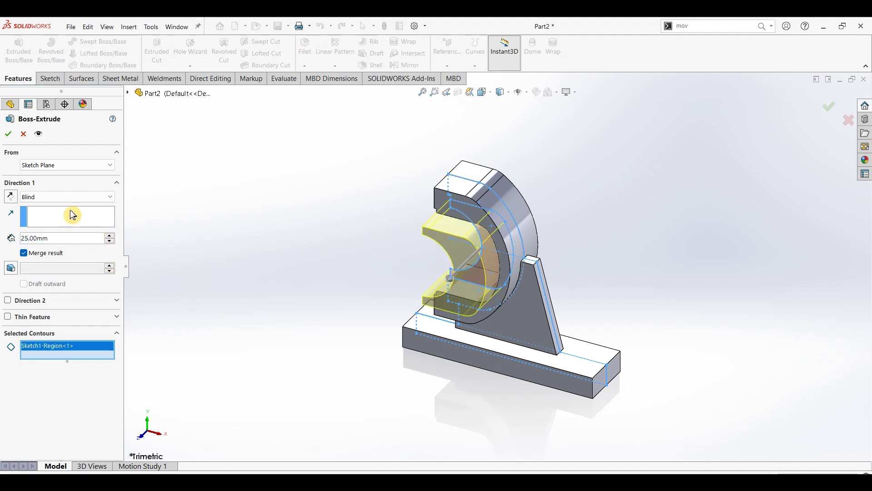
click(73, 165)
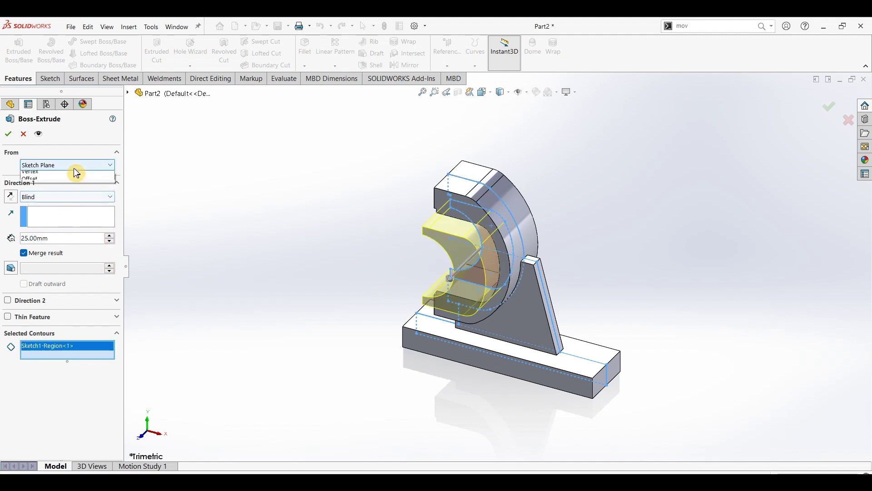
click(44, 200)
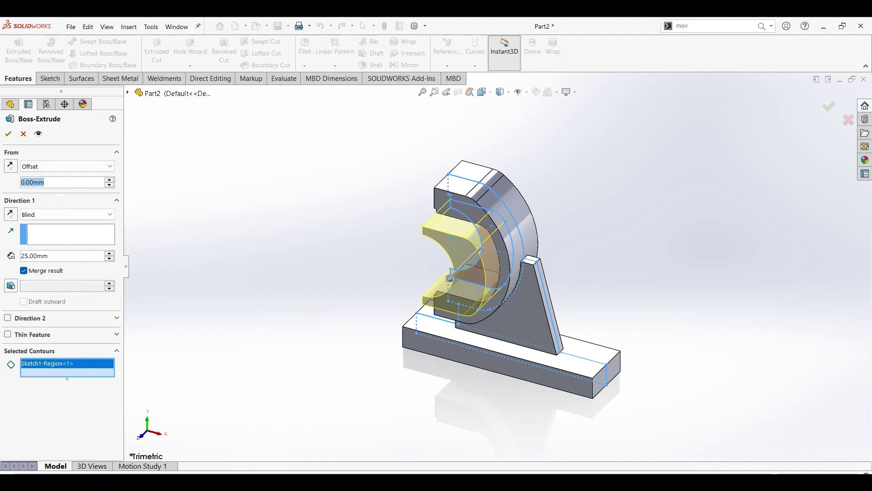
text(8.5)
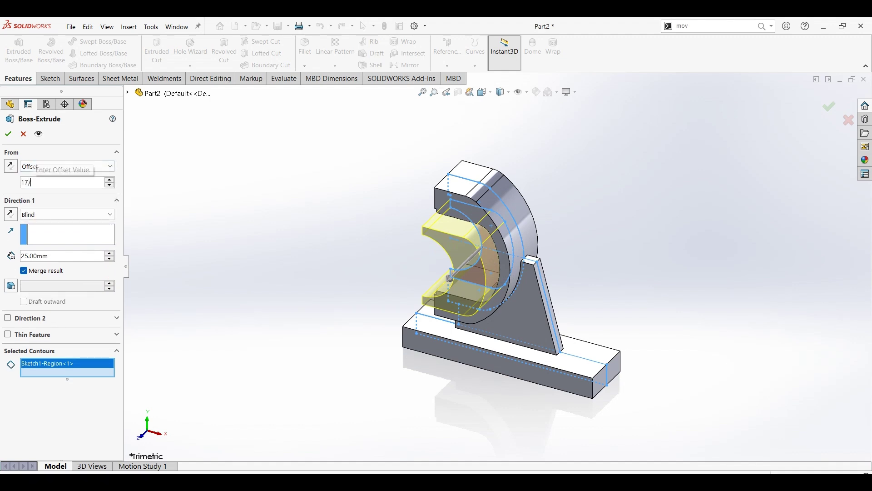
key(Return)
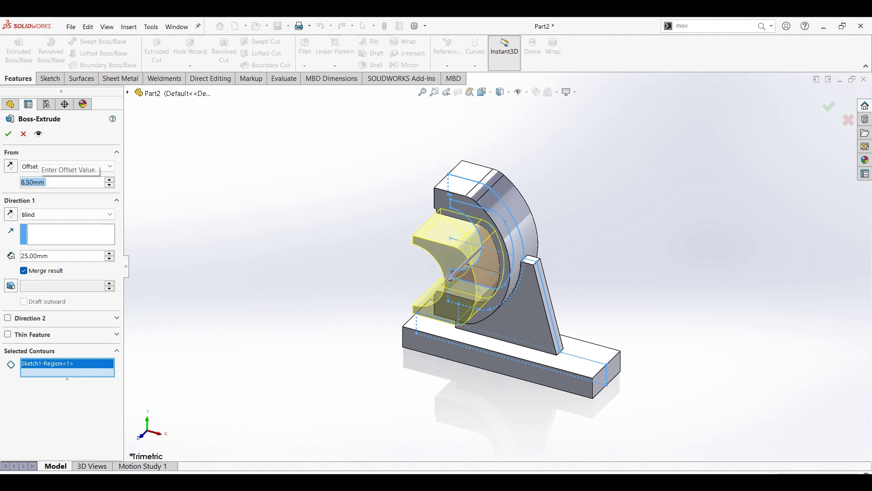
double_click(46, 256)
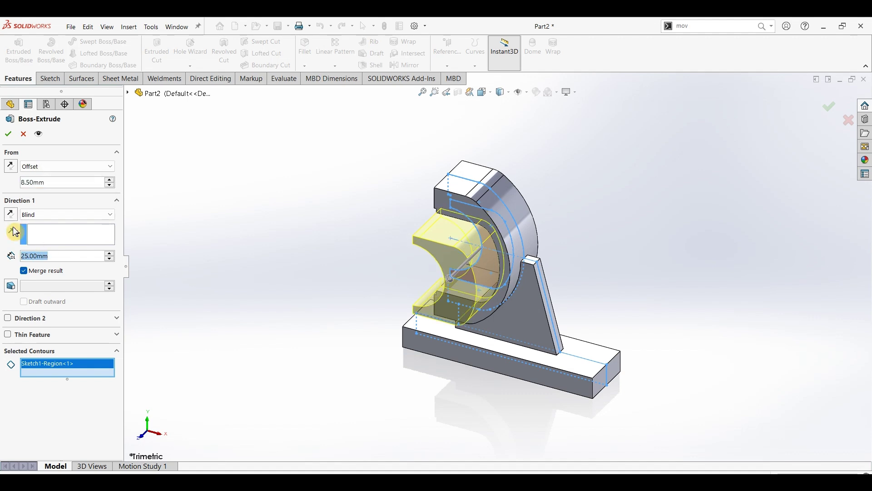
text(4)
key(Return)
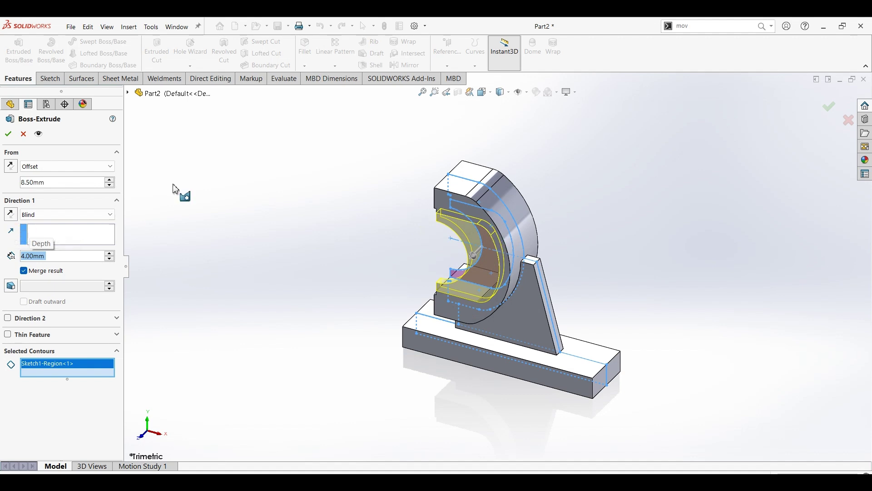
right_click(239, 308)
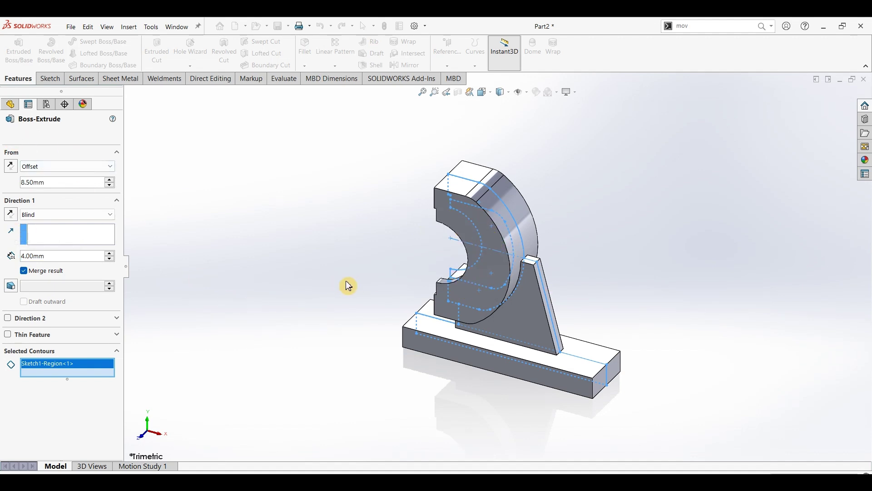
middle_drag(395, 279, 400, 275)
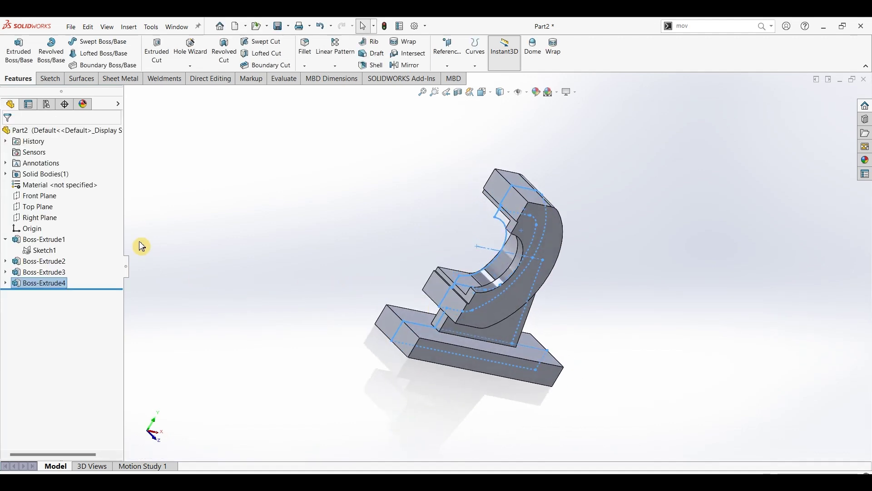
Mirror Boss-Extrude4 about the Front Plane and return to the isometric view.
click(179, 249)
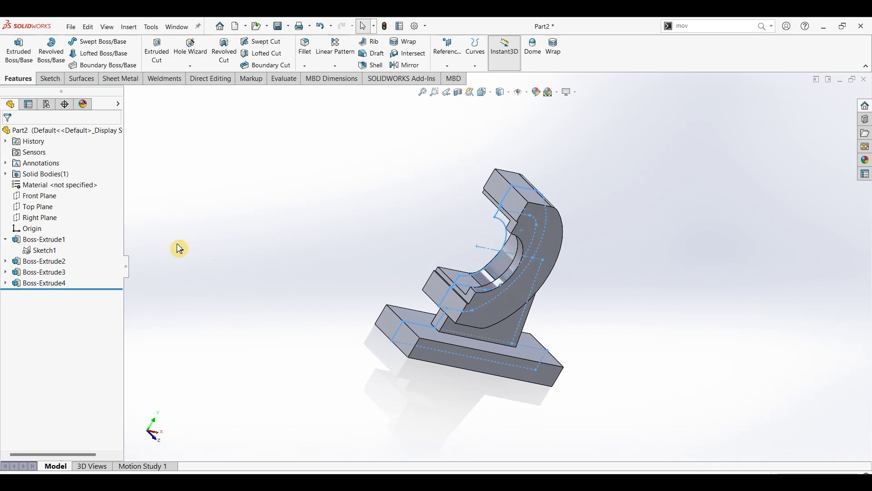
click(48, 200)
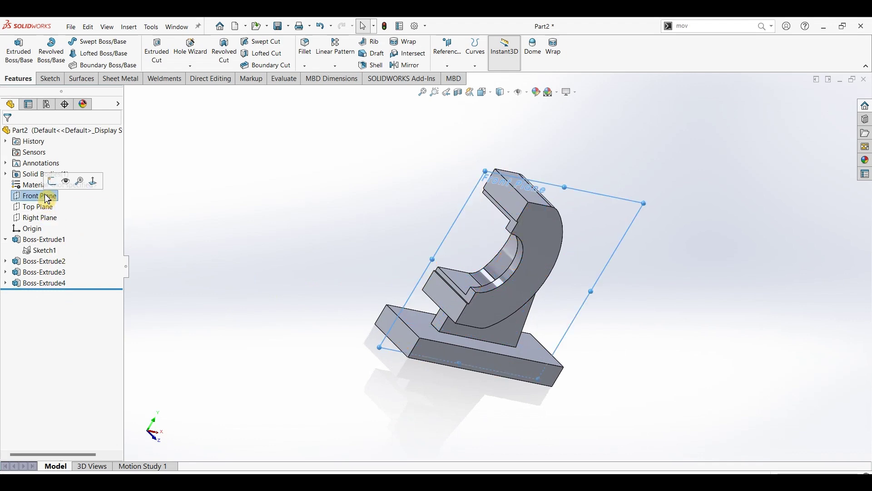
middle_drag(339, 215, 341, 226)
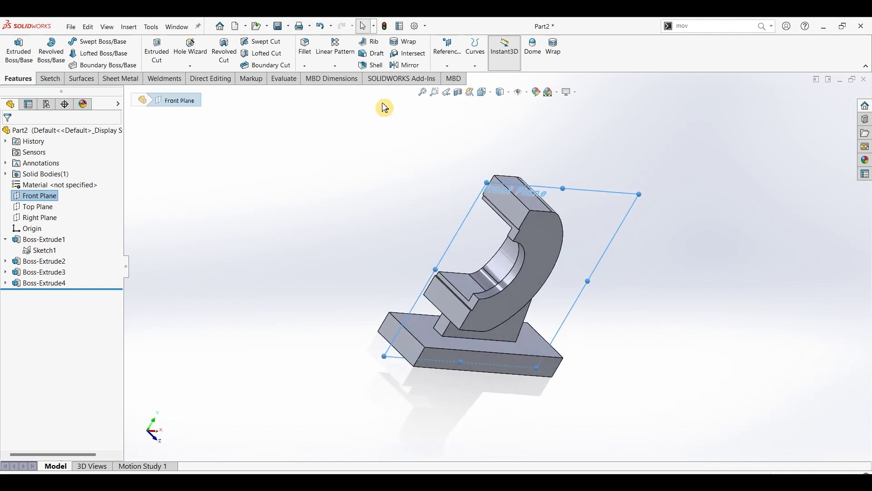
click(404, 65)
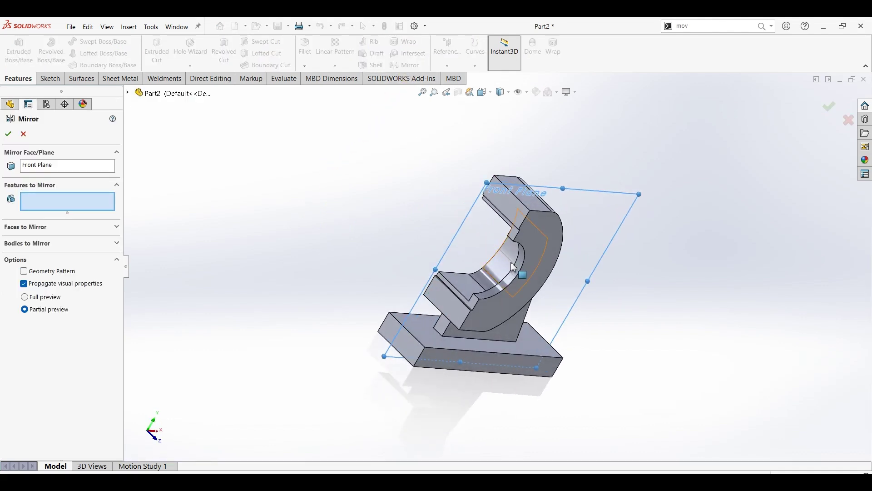
click(522, 272)
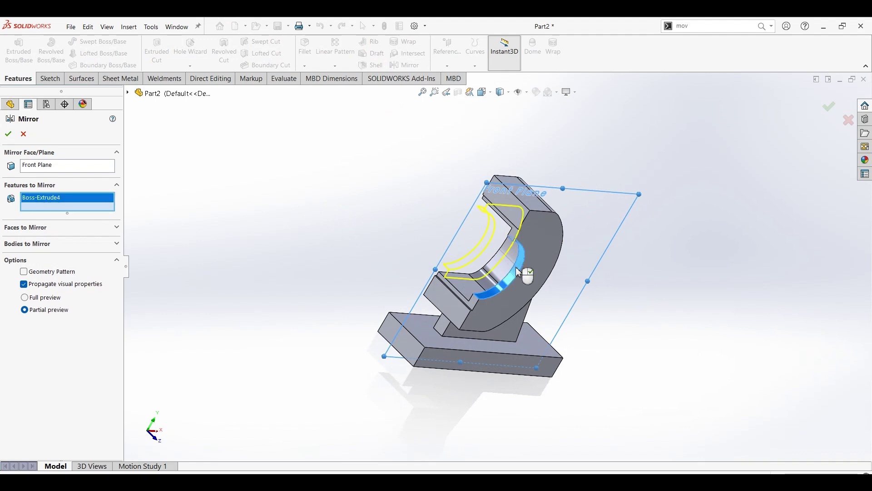
click(9, 135)
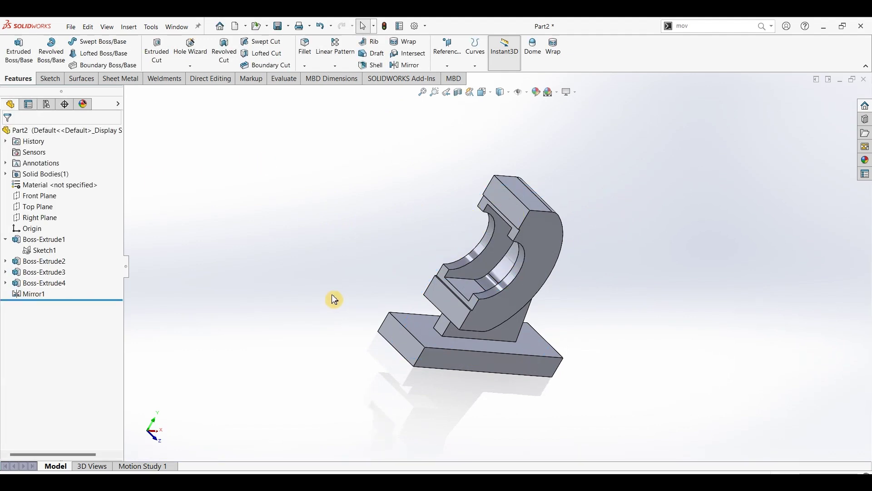
mouse_move(334, 299)
middle_down()
mouse_move(307, 285)
mouse_move(370, 243)
mouse_move(315, 271)
middle_up()
key(ctrl+7)
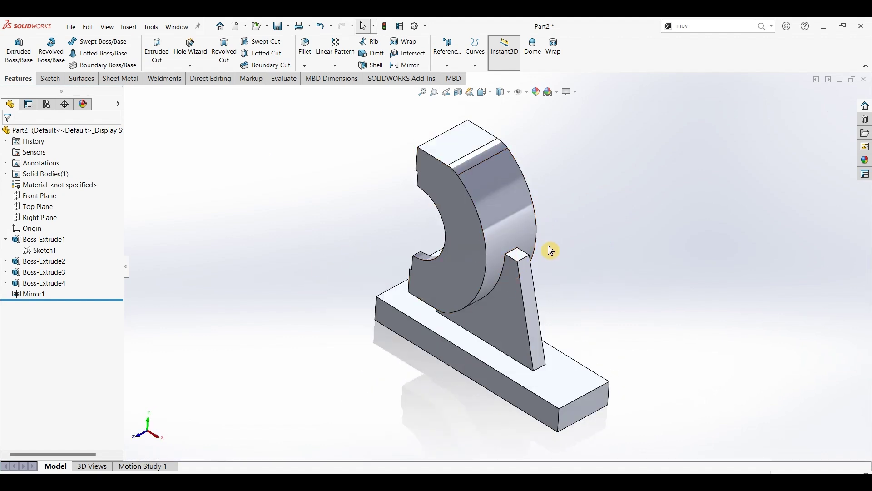
Start a sketch on the Right Plane with a circle centred on the origin.
middle_drag(275, 249, 311, 248)
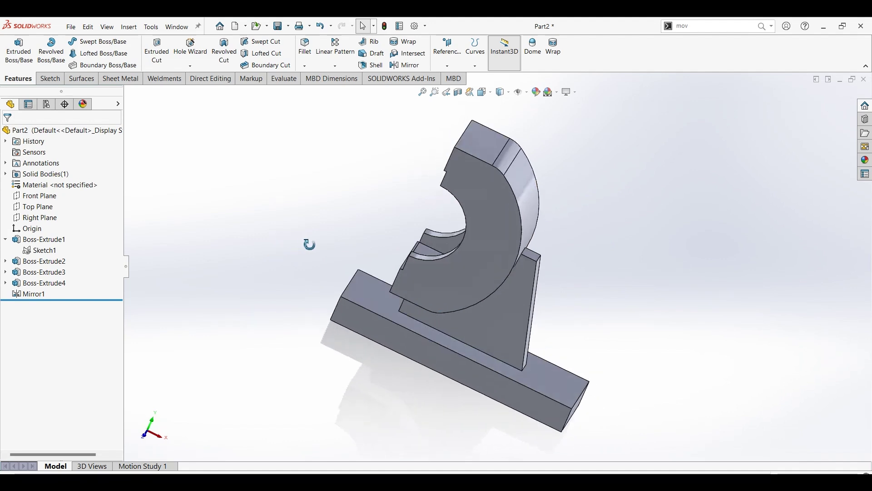
click(28, 219)
click(50, 79)
click(14, 48)
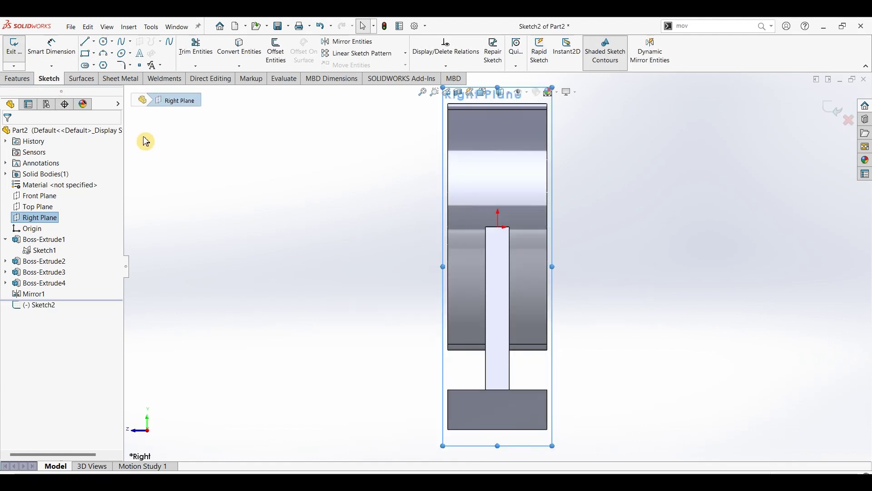
click(104, 44)
click(498, 227)
click(522, 245)
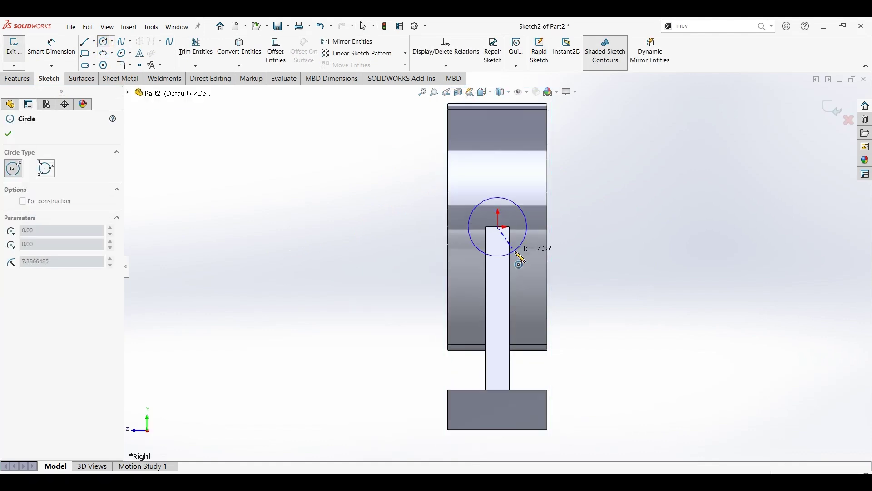
Dimension the circle's diameter to 15 mm.
click(51, 46)
click(511, 200)
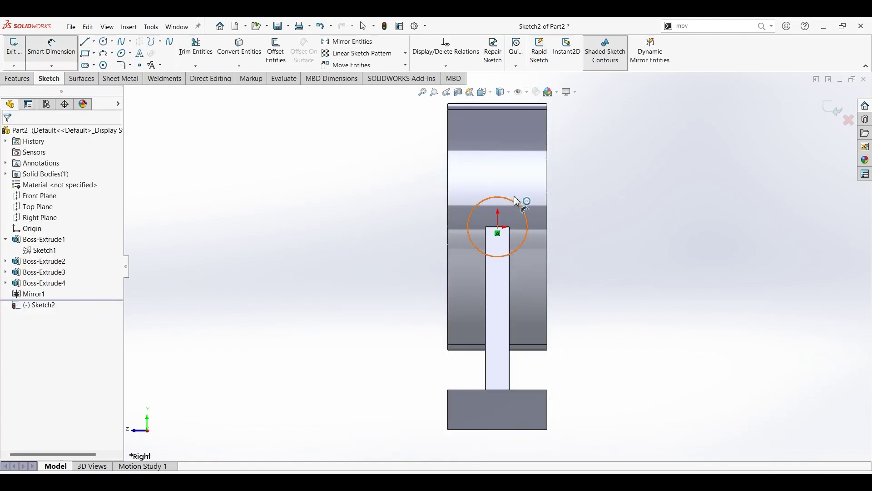
click(563, 212)
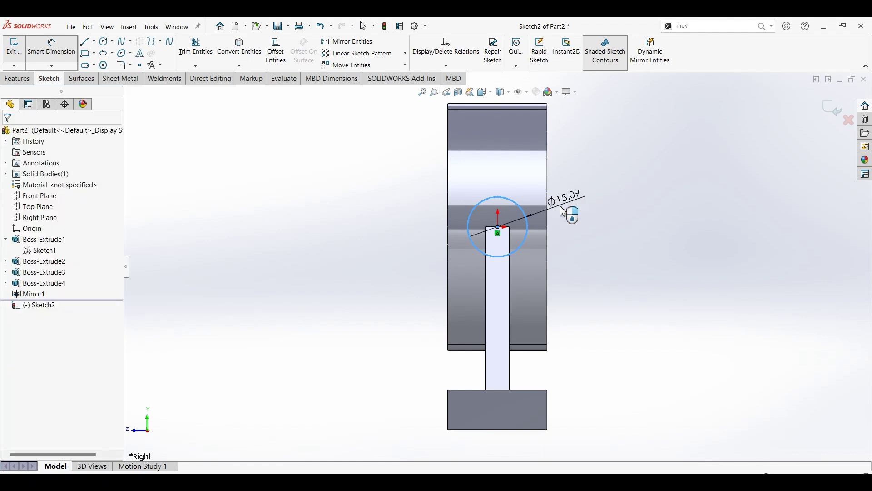
click(563, 212)
text(15)
key(Return)
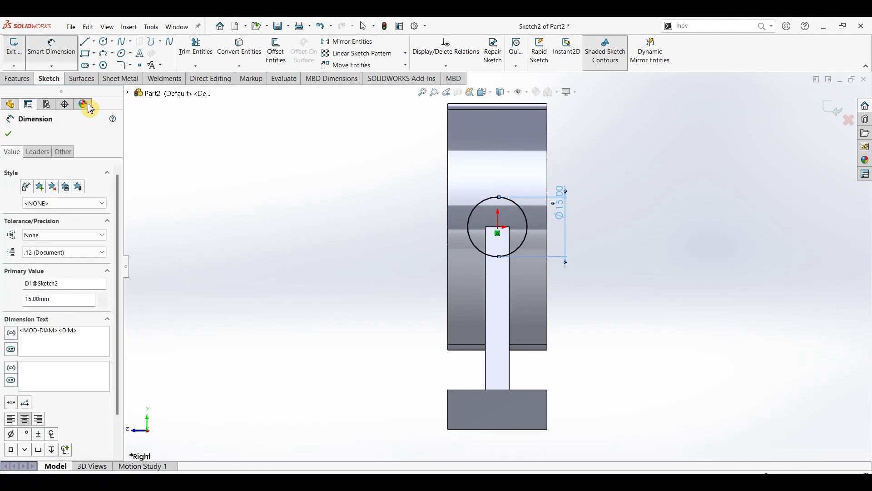
click(17, 78)
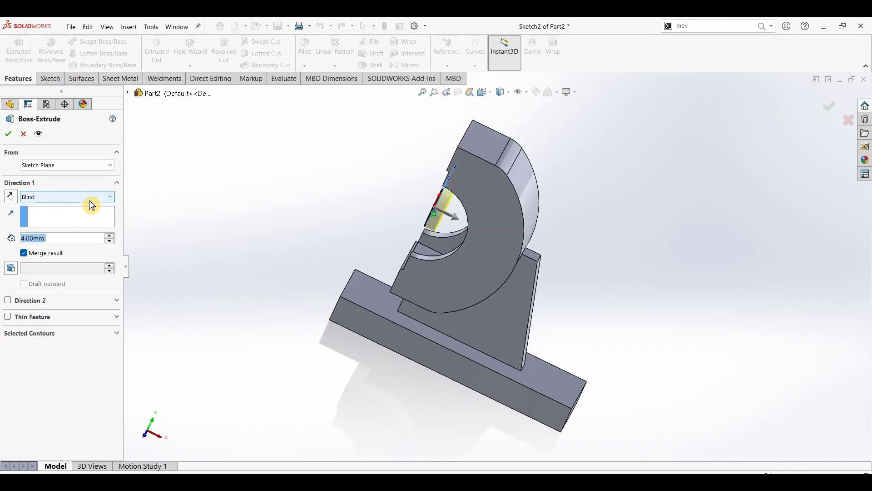
Extrude the Ø15 circle from a reversed 47 mm offset up to the housing's curved face.
click(85, 168)
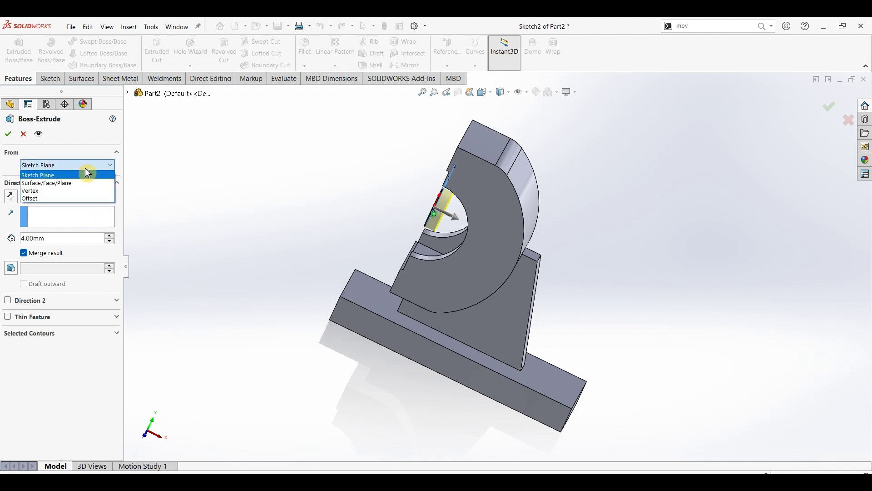
click(64, 197)
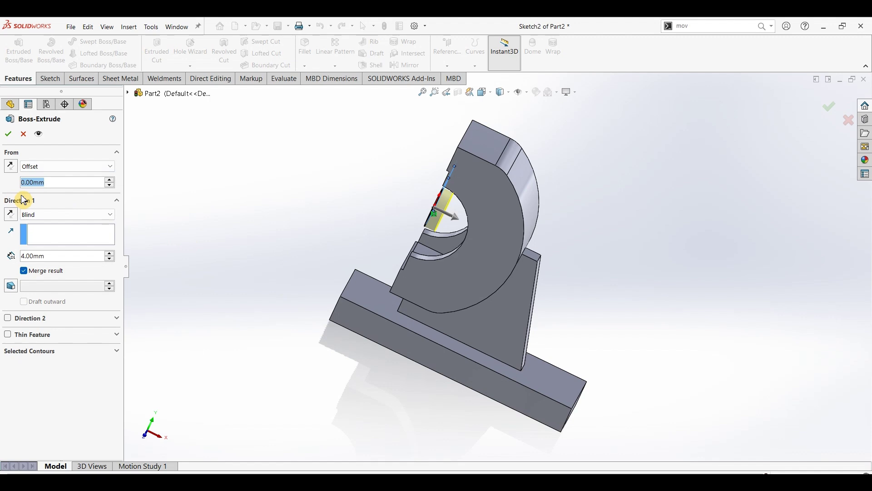
text(47)
key(Return)
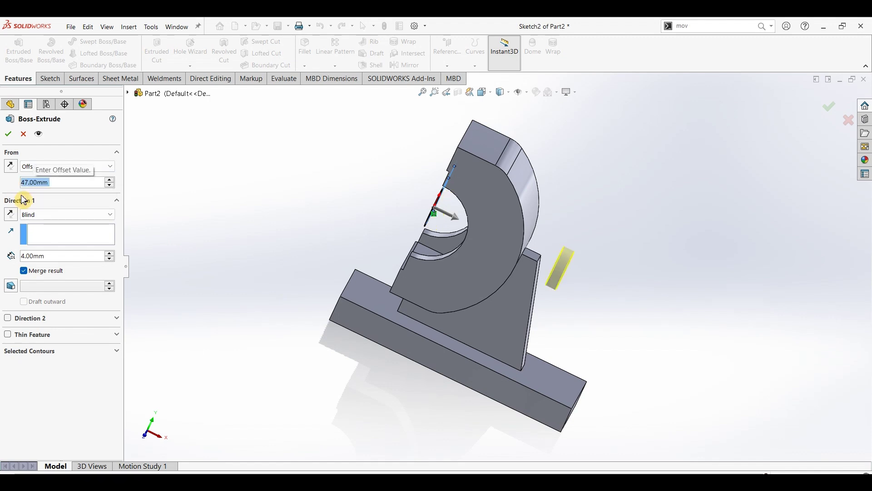
click(13, 217)
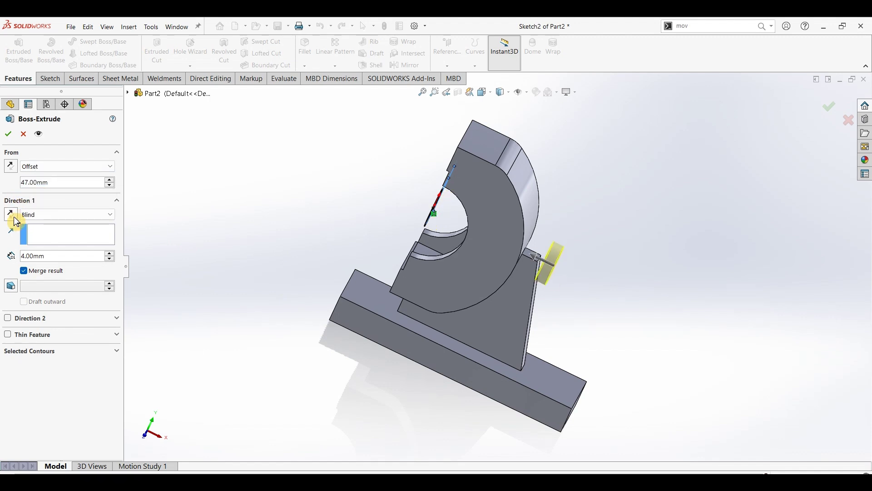
click(82, 218)
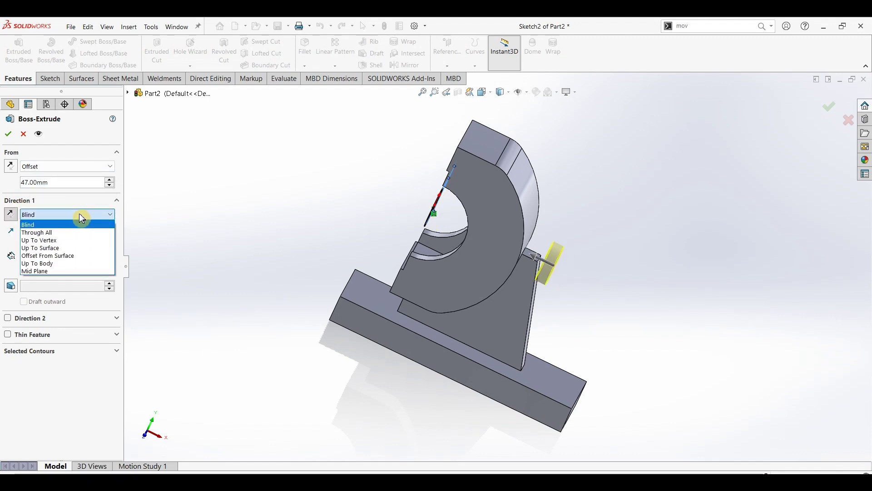
click(62, 248)
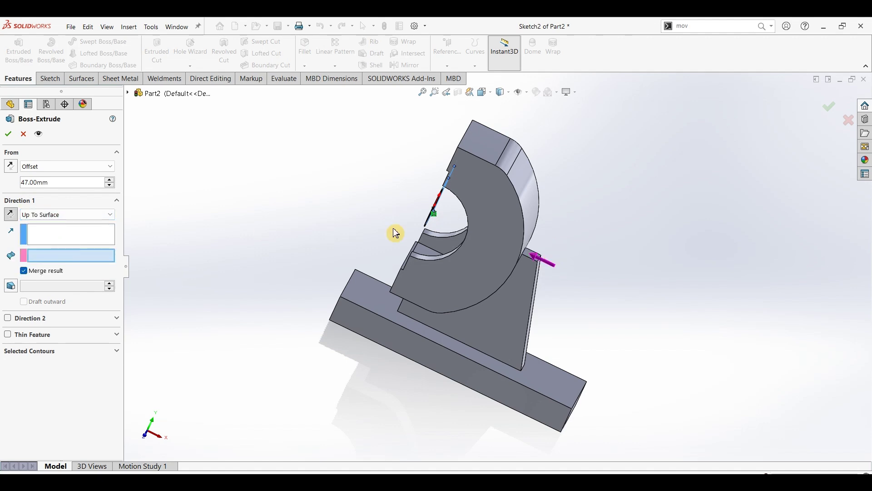
click(534, 206)
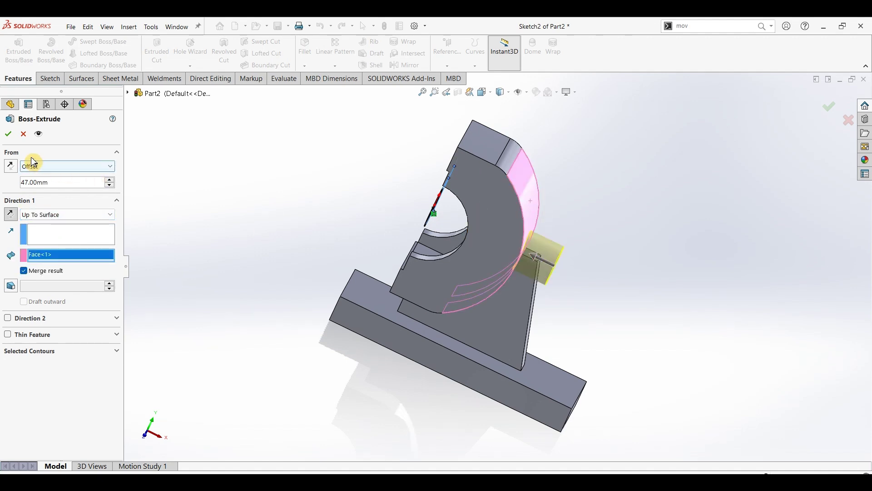
click(9, 134)
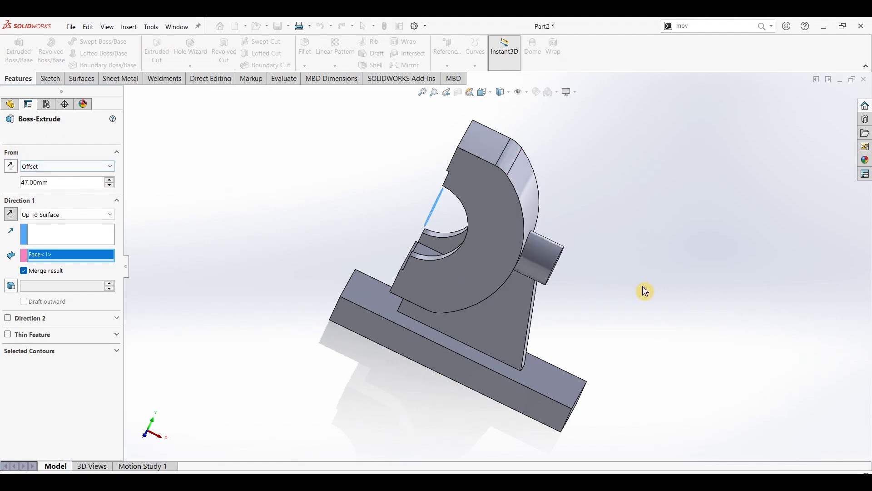
middle_drag(623, 280, 609, 261)
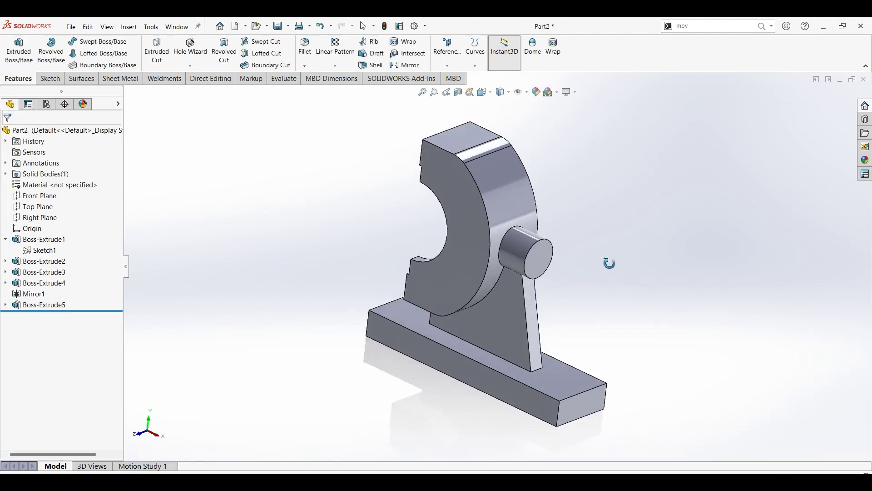
Sketch a Ø7 mm circle at the origin on the boss's end face.
click(541, 268)
click(49, 78)
click(16, 49)
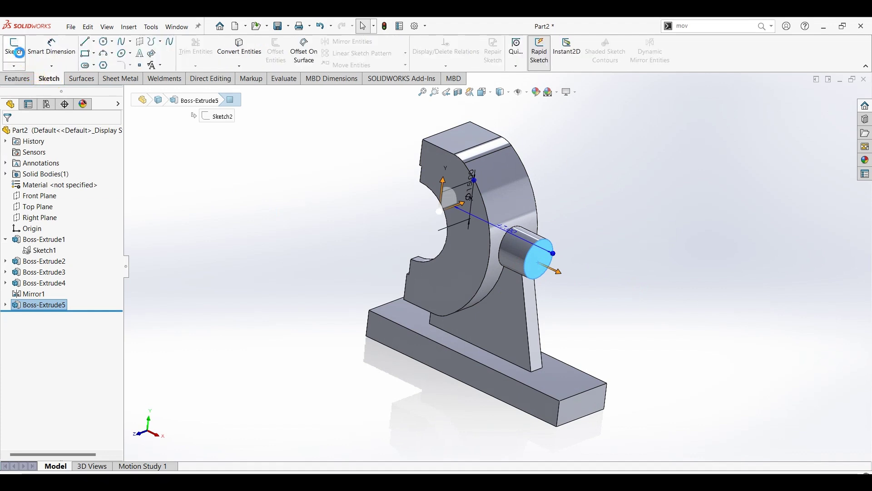
click(104, 41)
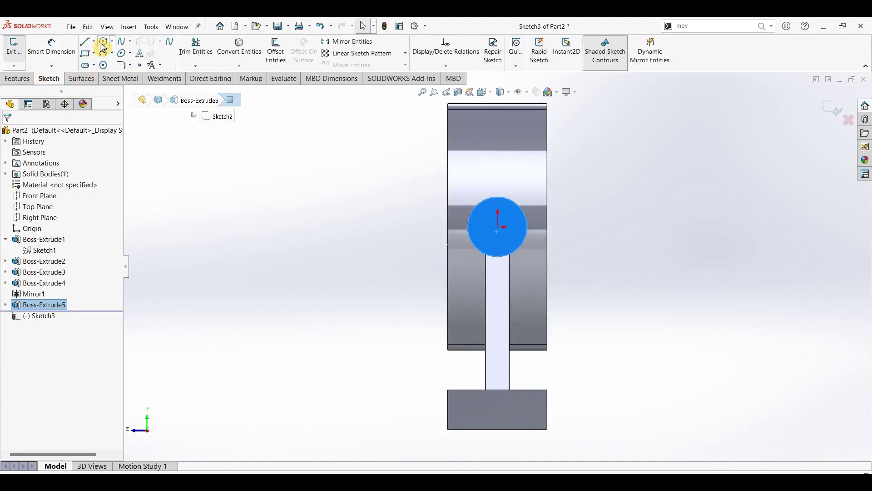
click(499, 227)
key(Escape)
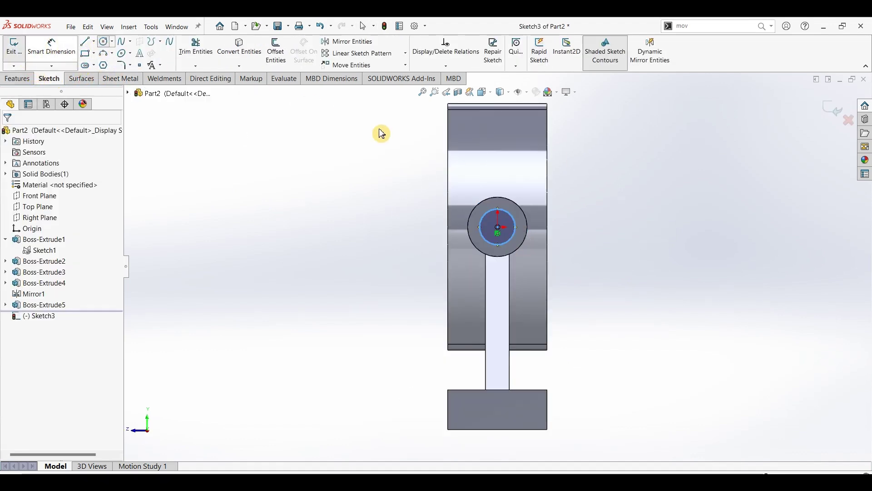
key(d)
click(560, 226)
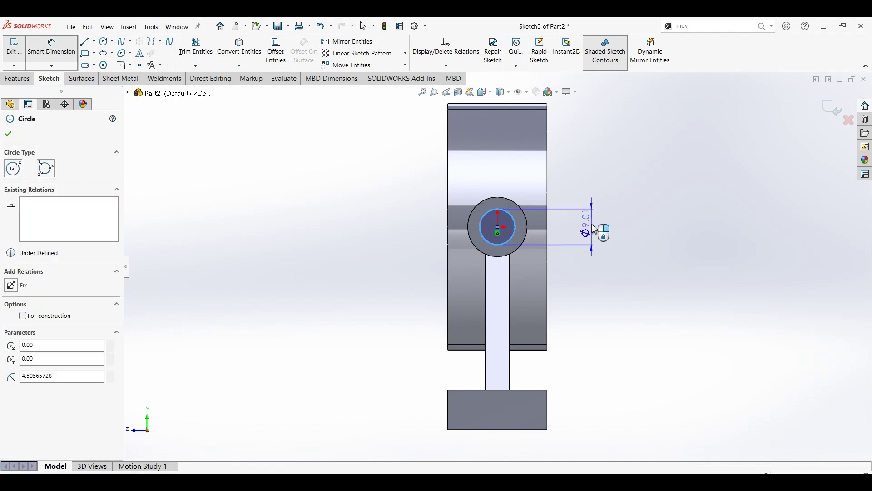
click(595, 230)
click(601, 229)
text(7)
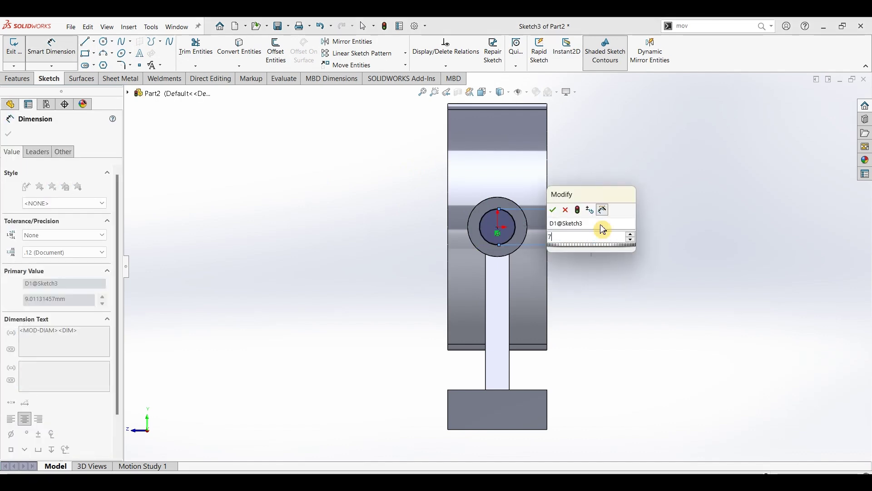
key(Return)
Cut the Ø7 circle Through All as Cut-Extrude1.
click(17, 77)
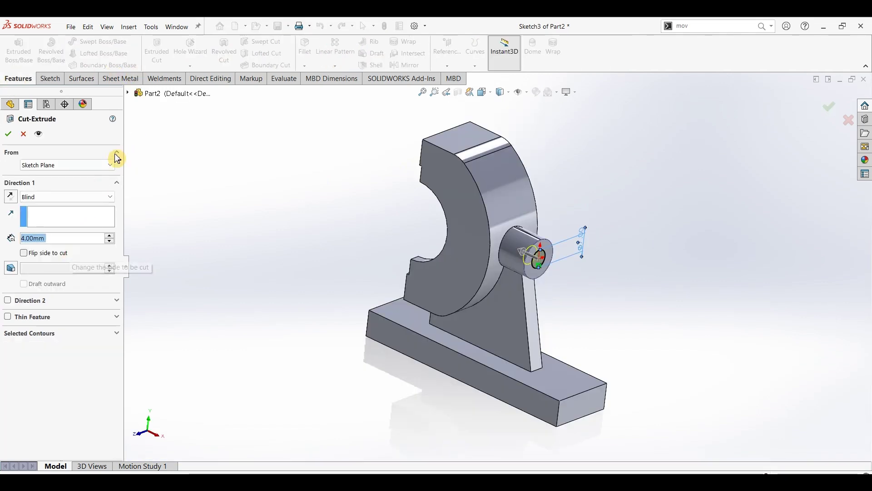
click(73, 197)
click(57, 206)
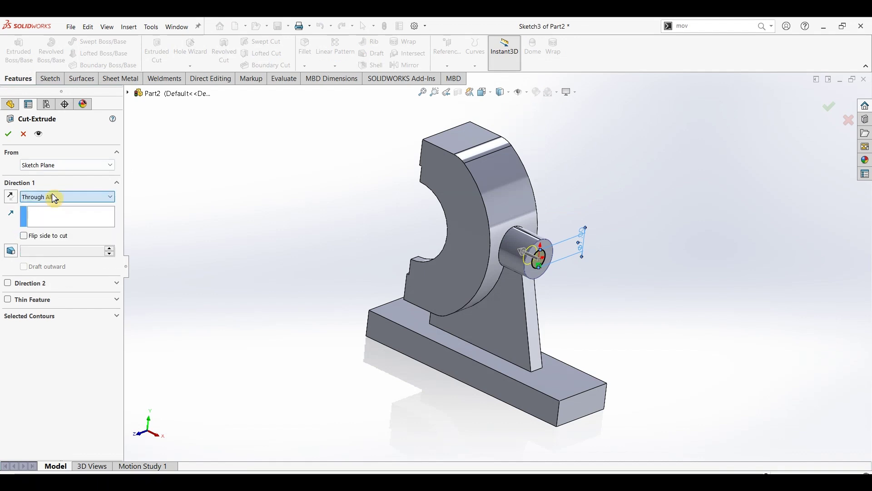
click(8, 133)
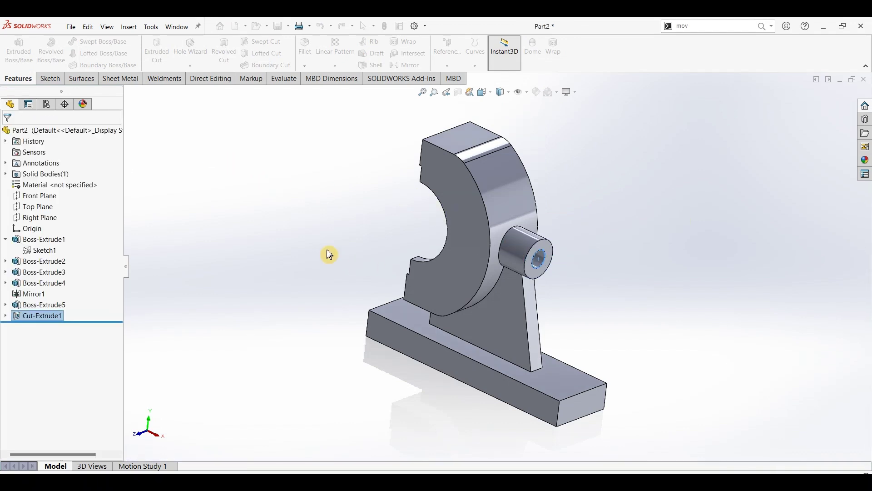
Start a sketch on the base block's top face, viewed straight on.
mouse_move(308, 218)
middle_down()
mouse_move(321, 210)
mouse_move(375, 233)
mouse_move(366, 267)
mouse_move(376, 244)
middle_up()
mouse_move(603, 273)
middle_down()
mouse_move(623, 284)
mouse_move(468, 333)
middle_up()
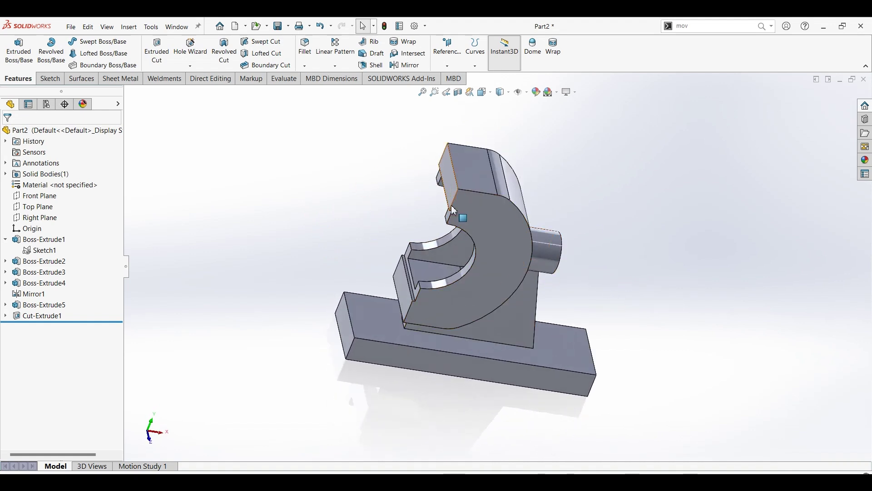
click(561, 275)
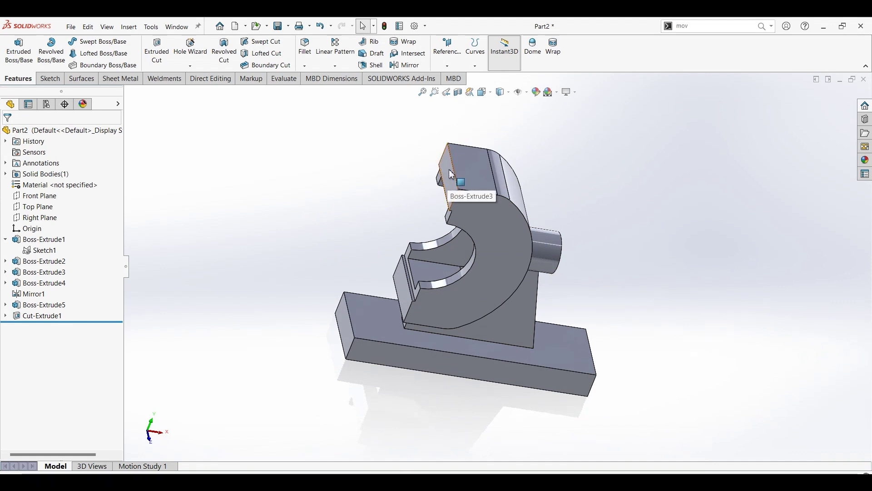
click(561, 331)
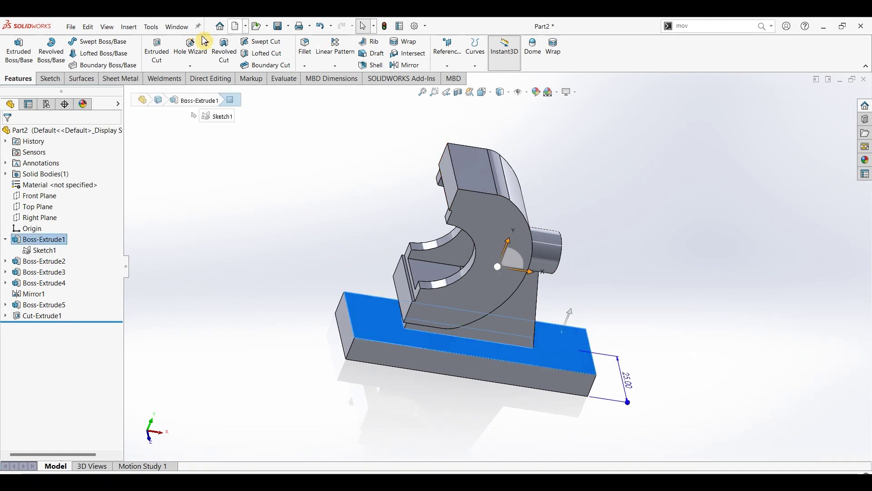
click(51, 79)
click(14, 48)
Draw two hole circles near the right and left ends of the base.
click(104, 41)
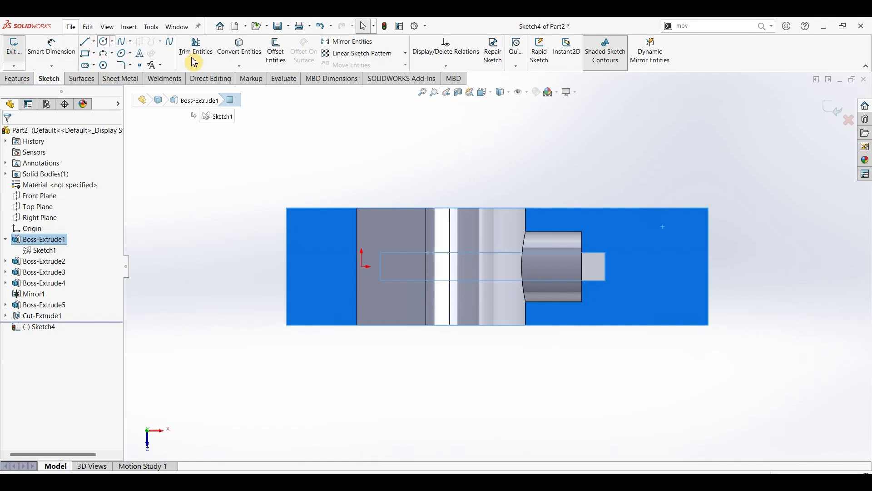
click(664, 267)
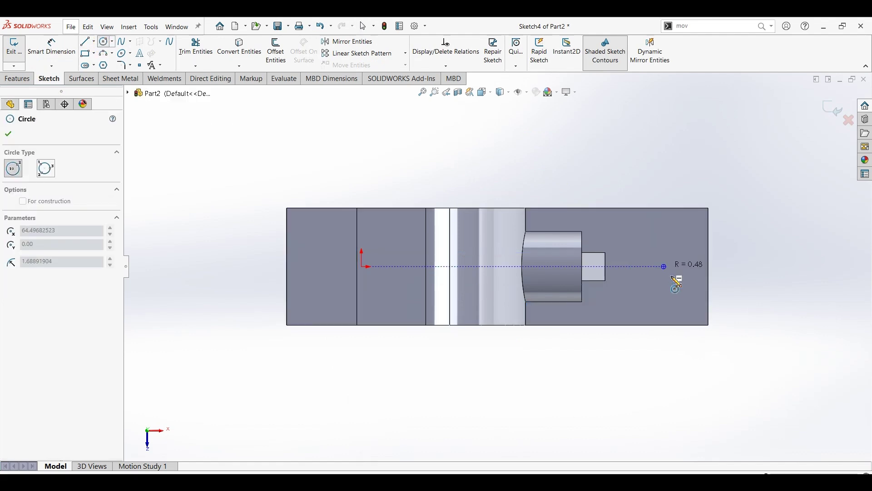
click(308, 267)
click(318, 283)
Dimension both hole circles to Ø6.5 mm.
click(51, 45)
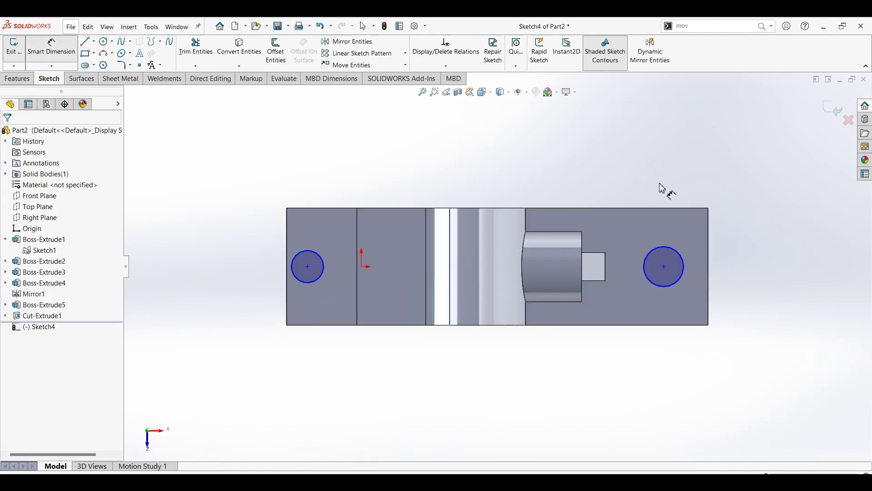
click(695, 166)
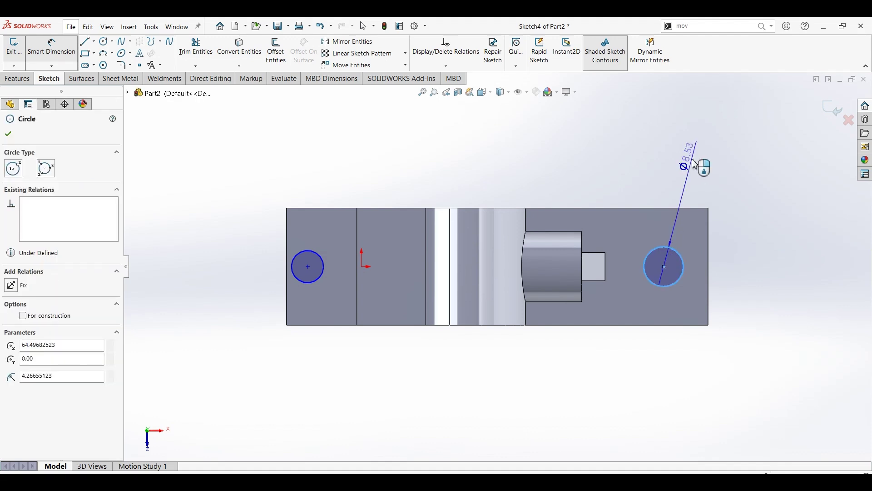
click(695, 165)
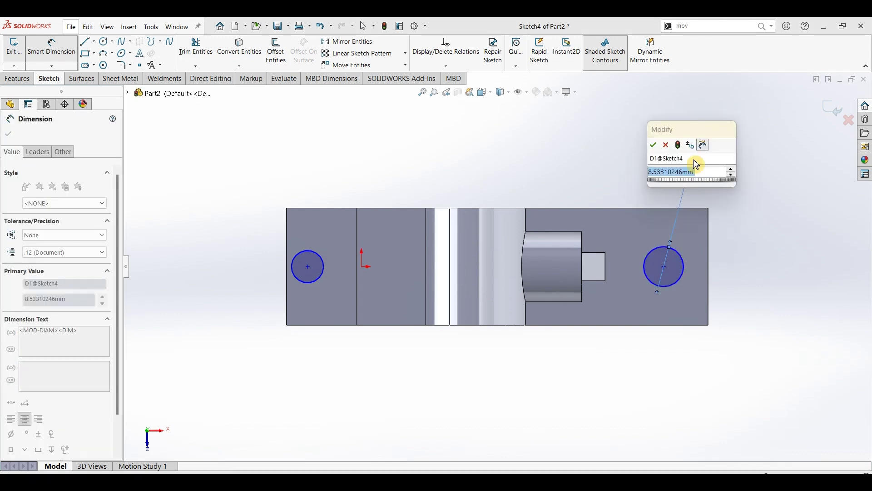
text(6.5)
key(Return)
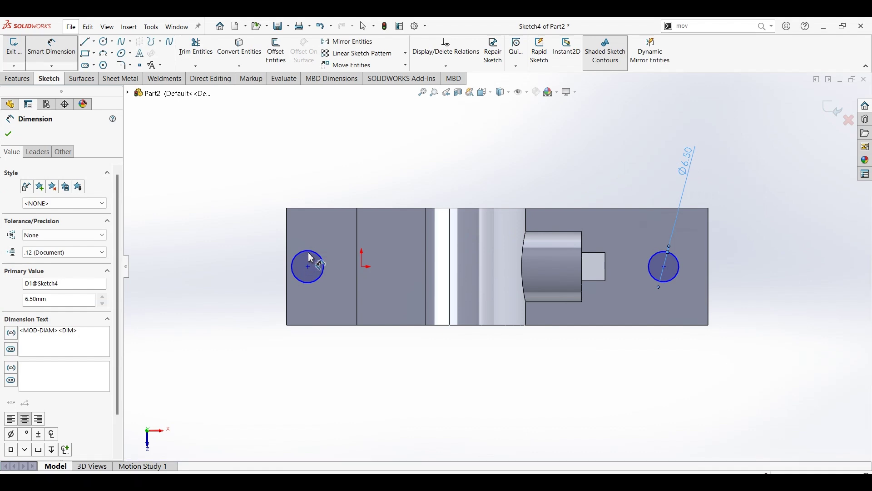
click(353, 162)
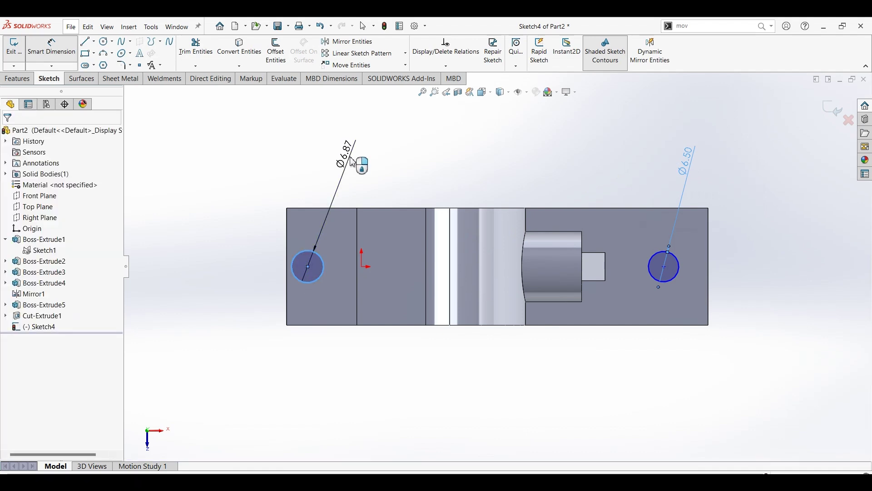
text(6.5)
key(Return)
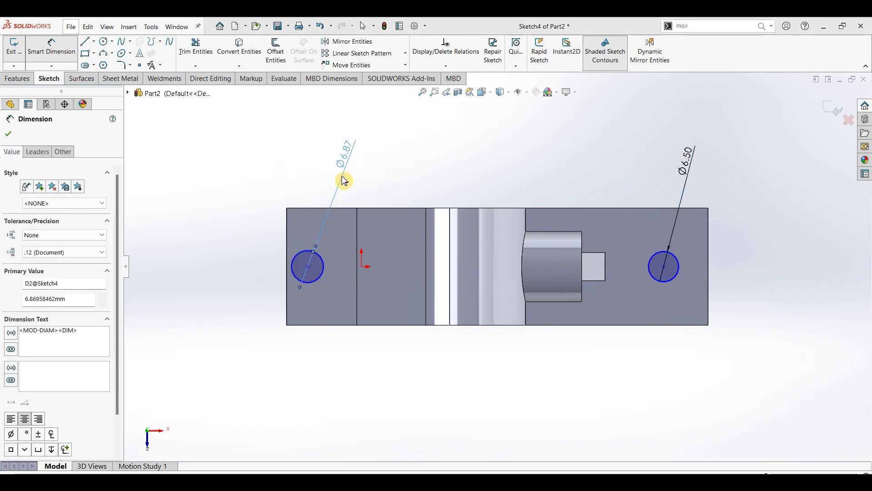
Space the circle centres 76.5 mm apart, the right one 6.75 mm from the base end.
click(665, 267)
click(501, 359)
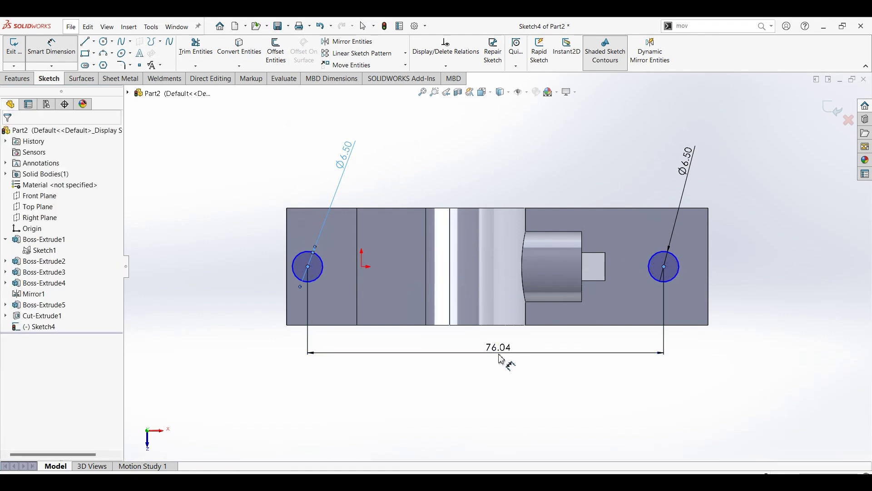
click(498, 358)
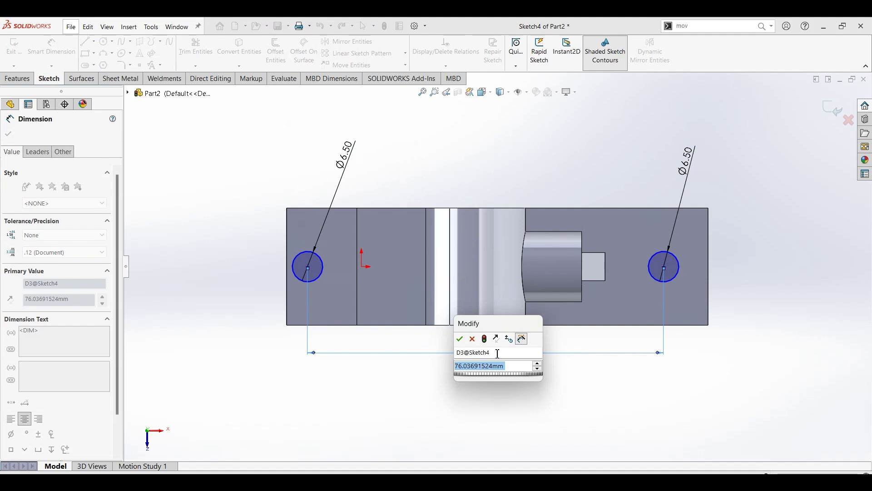
text(76.5)
key(Return)
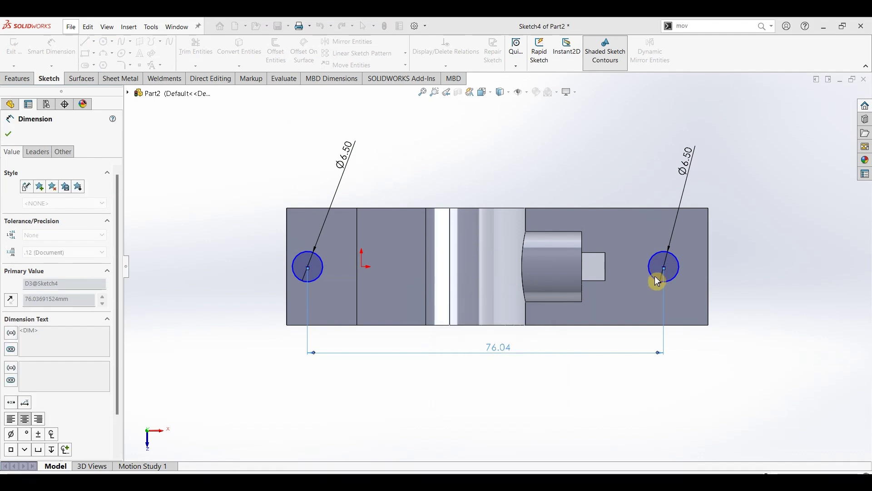
click(711, 271)
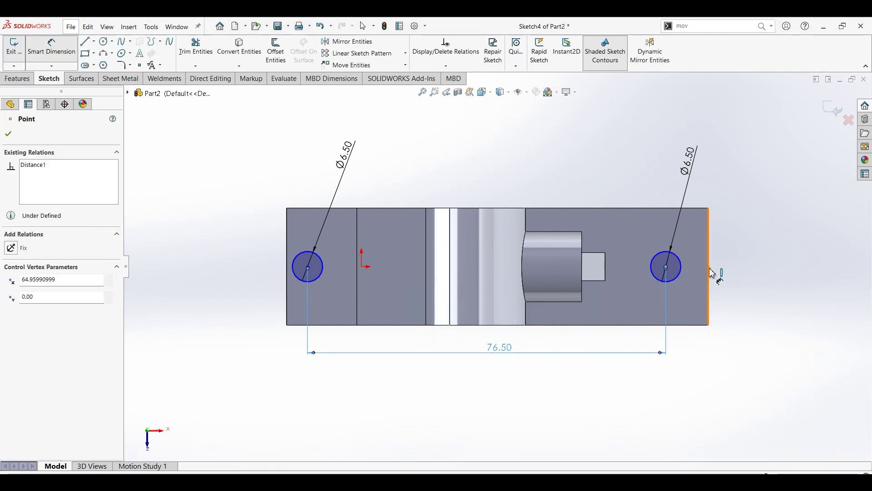
click(695, 197)
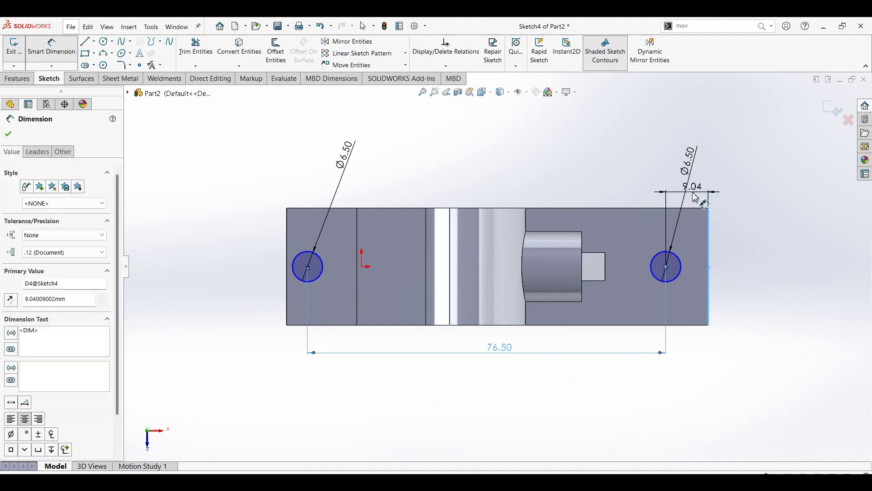
text(6.75)
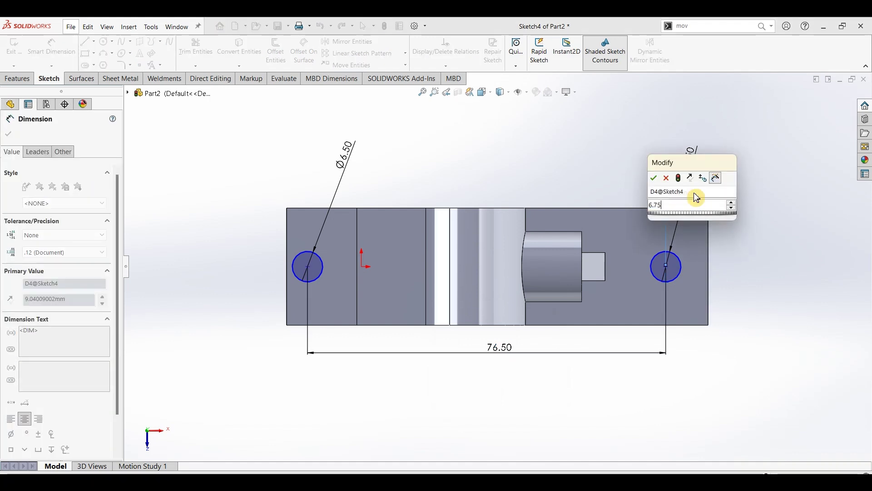
key(Return)
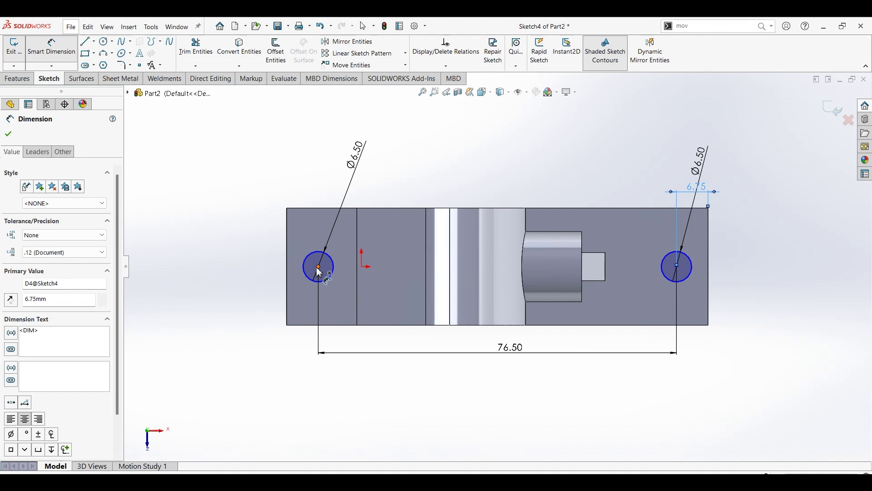
Align both circle centres horizontally with the origin.
click(366, 270)
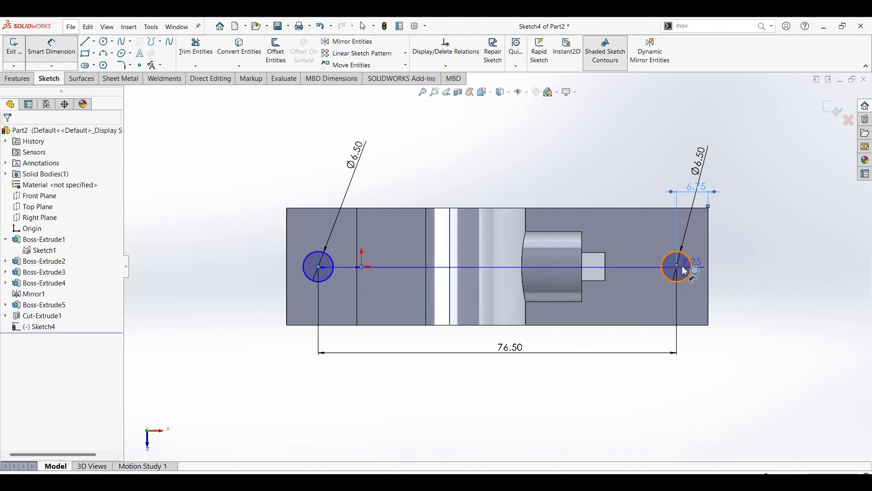
key(Escape)
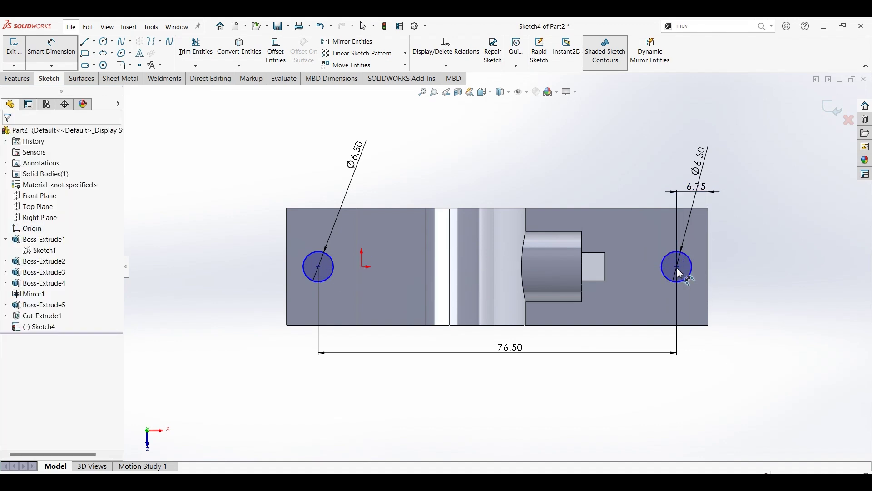
key(Escape)
click(679, 269)
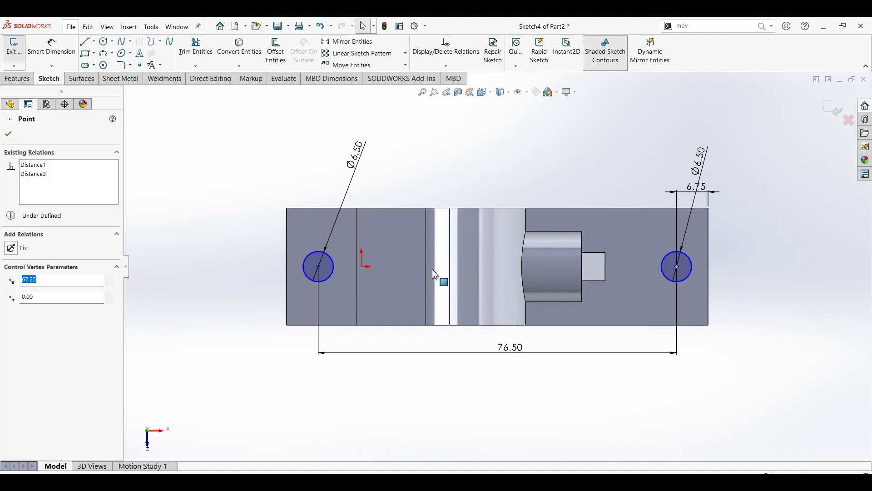
ctrl+click(362, 266)
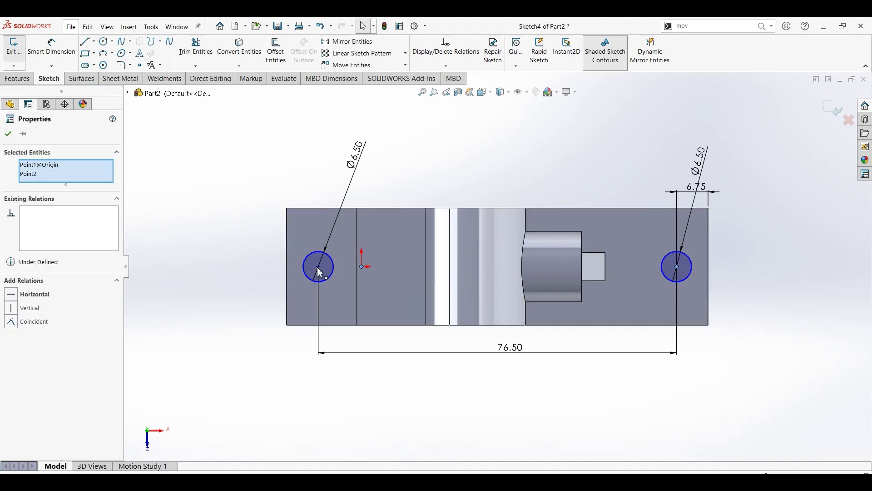
ctrl+click(319, 268)
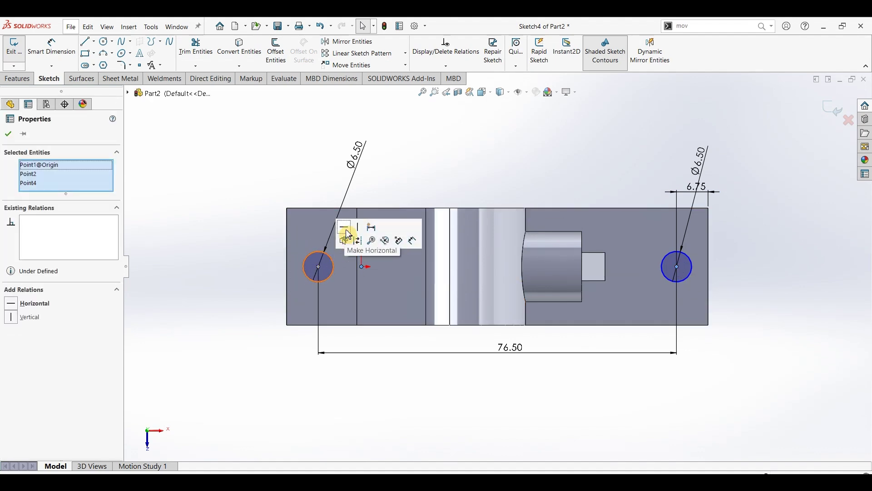
click(349, 234)
click(201, 189)
Cut the two Ø6.5 base holes Through All with an Extruded Cut.
click(17, 78)
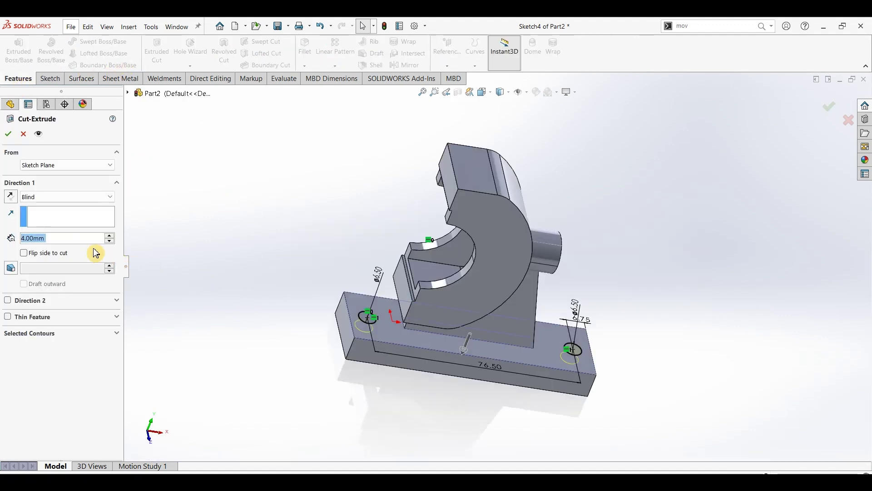
click(71, 204)
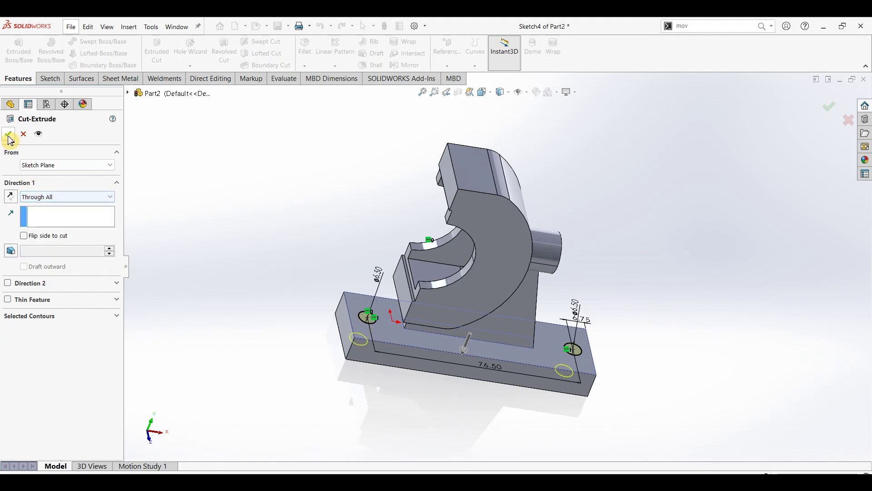
right_click(701, 311)
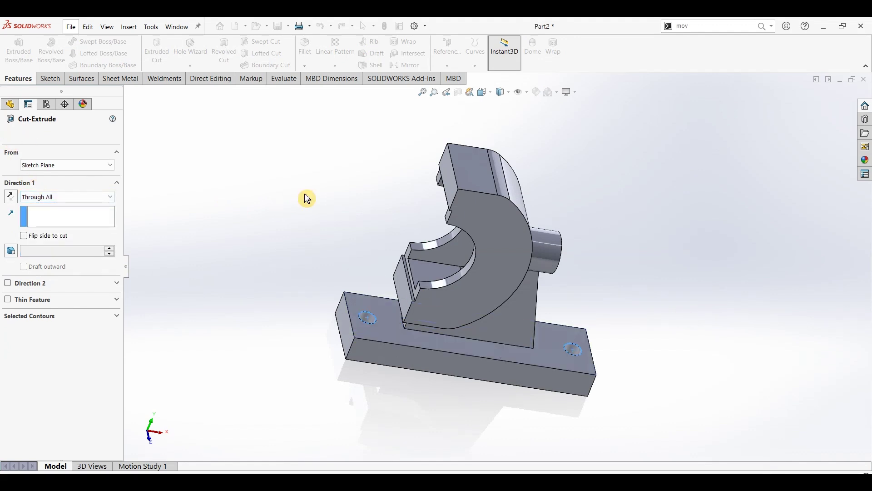
middle_drag(331, 184, 345, 173)
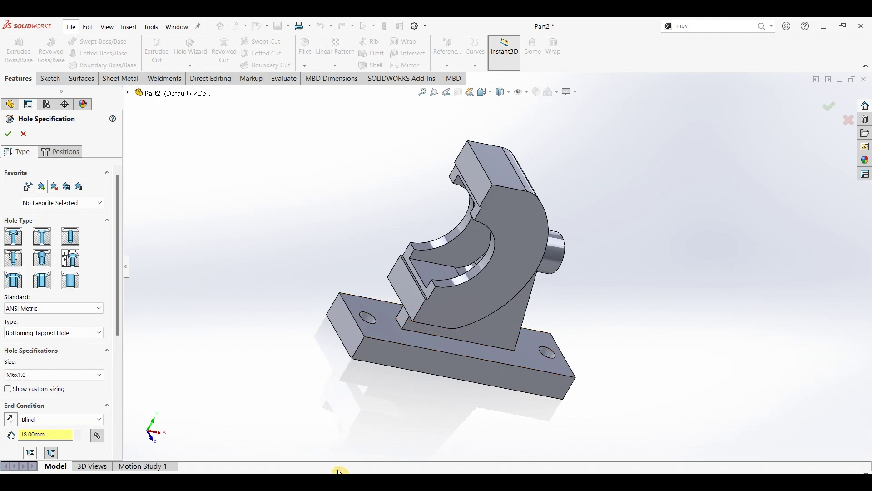
Switch to the Part187 drawing PDF to check the hole callouts.
key(alt+Tab)
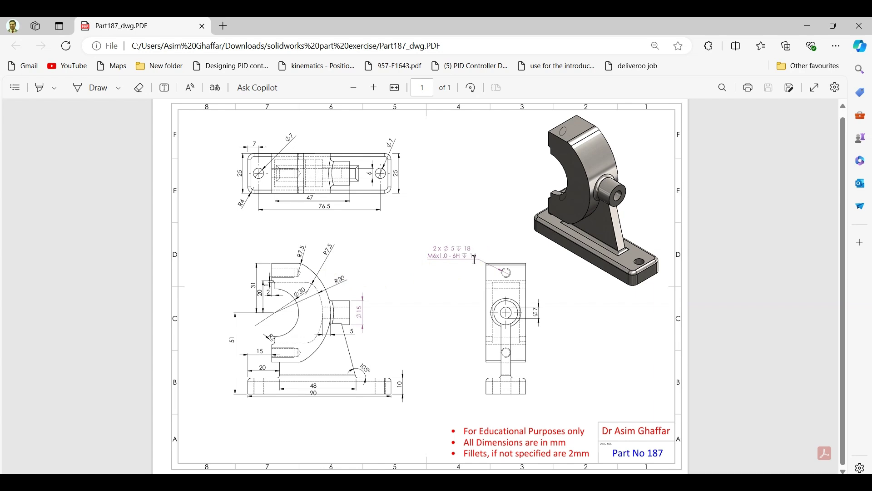
Return to SOLIDWORKS and its M6x1.0 Hole Specification settings.
click(807, 26)
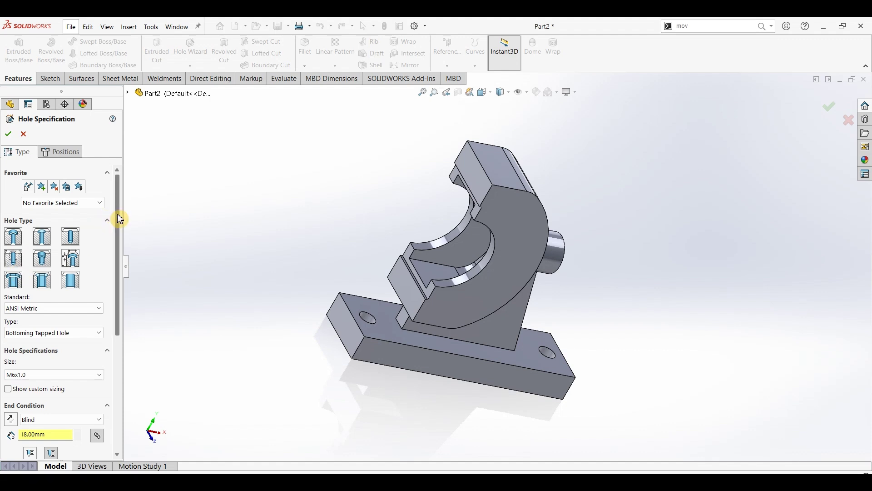
Set the tapped hole to M6x1.0, 18 mm deep with 14 mm thread.
drag(118, 219, 119, 276)
click(52, 272)
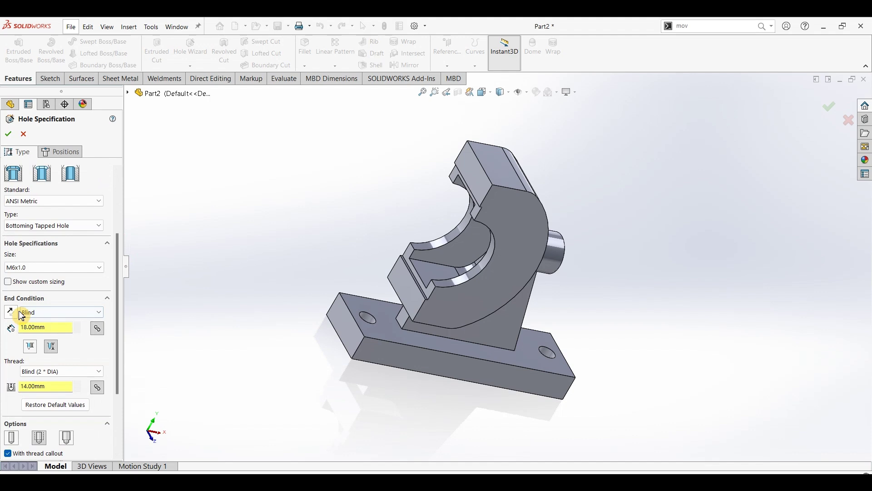
drag(115, 262, 116, 304)
double_click(28, 251)
key(BackSpace)
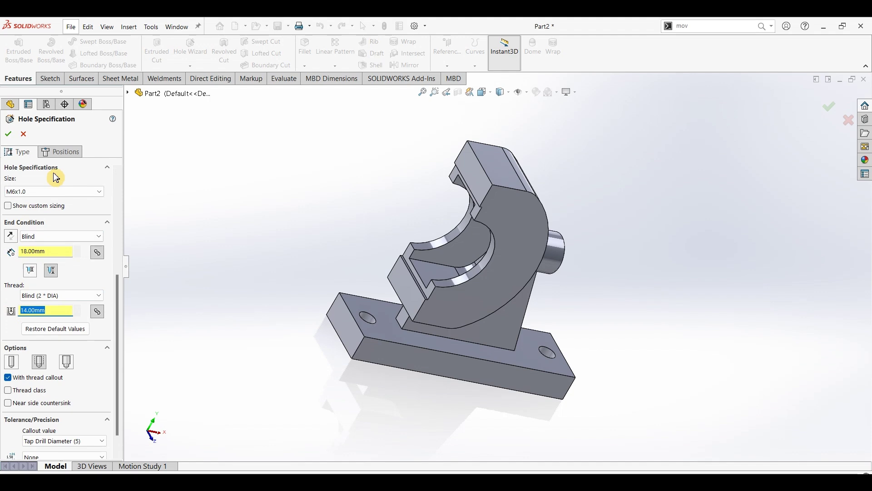
click(62, 151)
Place two hole points on the clamp-tab face, spaced 50 mm apart.
click(471, 173)
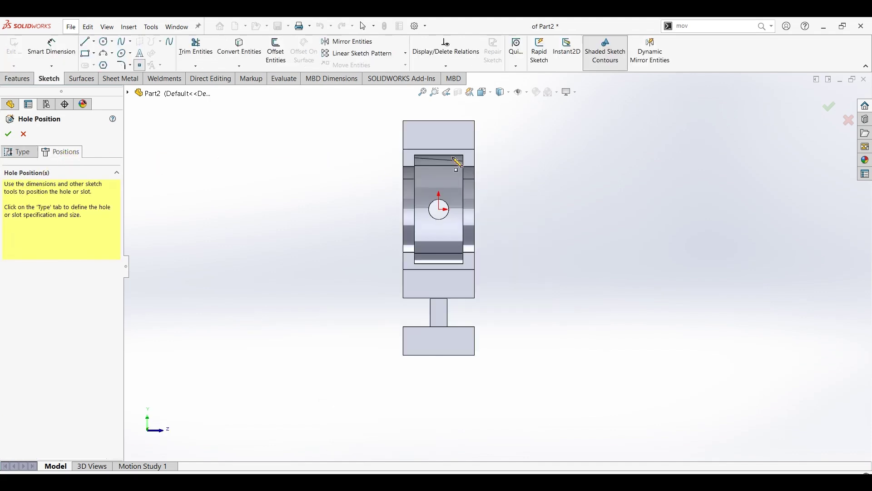
click(438, 136)
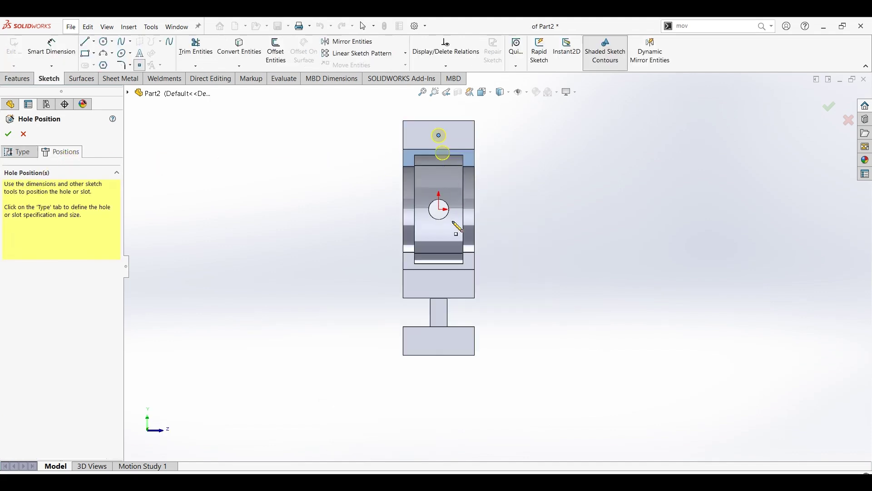
click(52, 45)
click(438, 135)
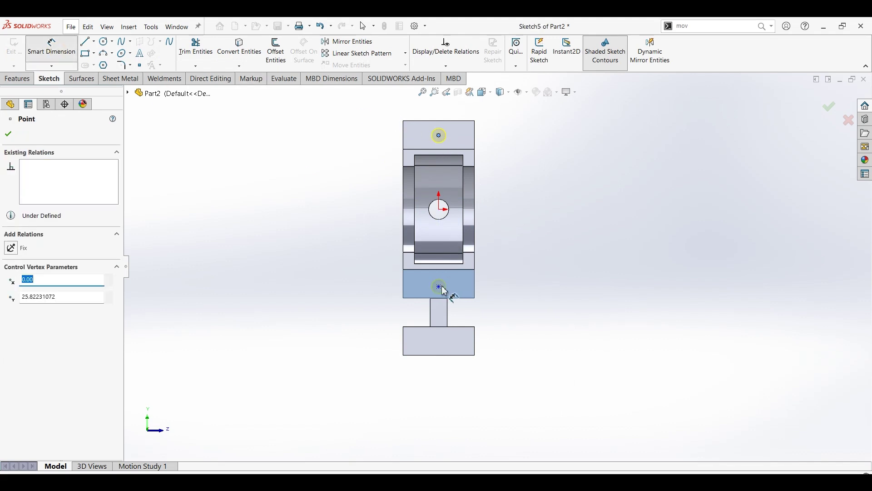
click(441, 287)
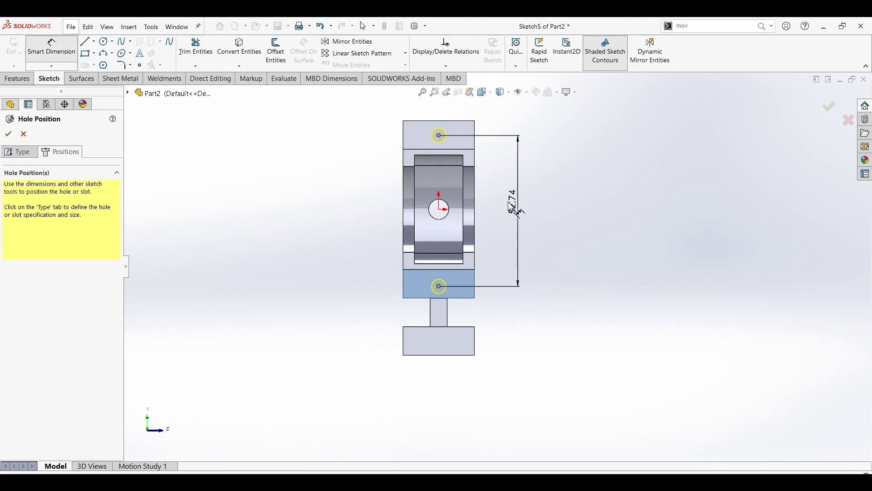
click(518, 209)
text(50.00mm)
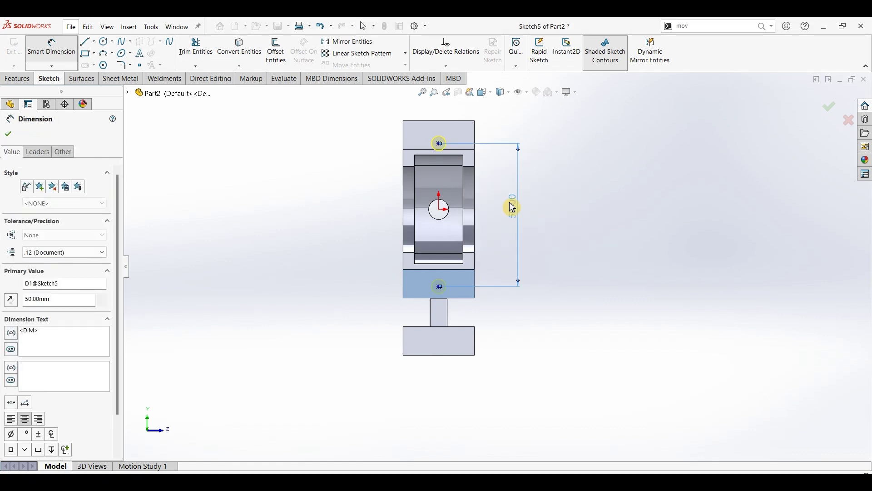
click(439, 287)
Dimension the lower hole point 25 mm from the bore centre.
click(439, 209)
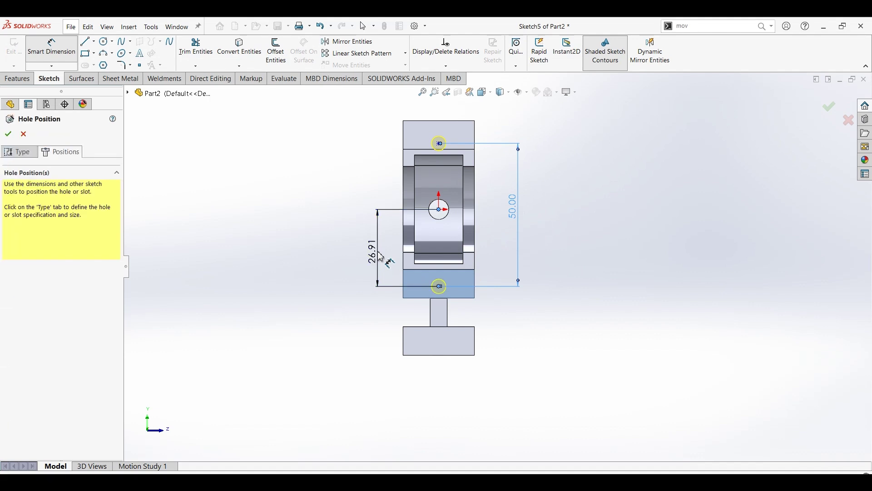
click(381, 256)
text(25)
key(Return)
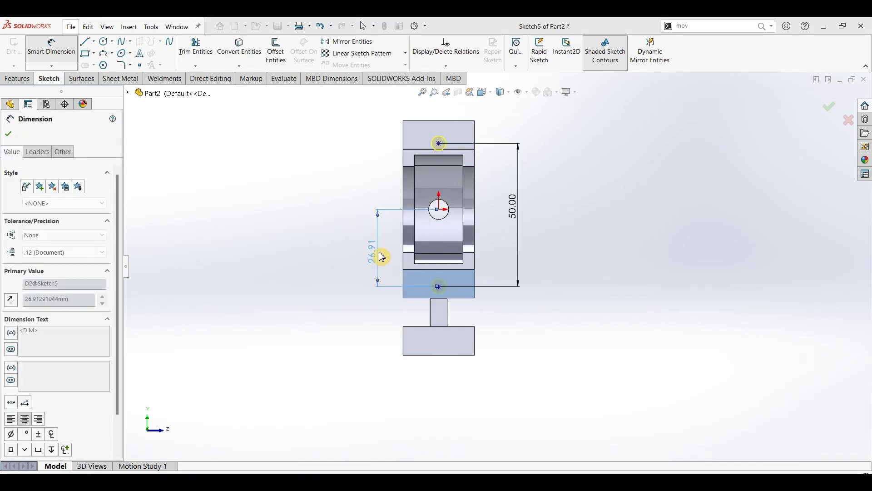
key(Escape)
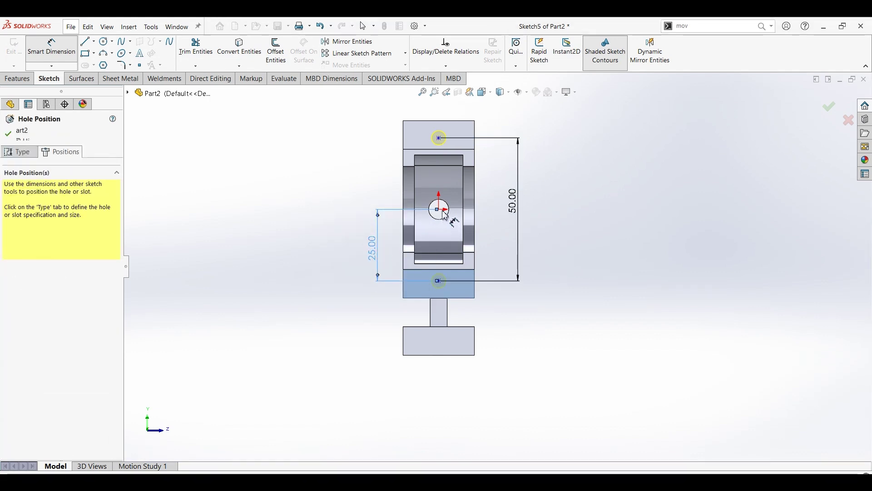
key(Escape)
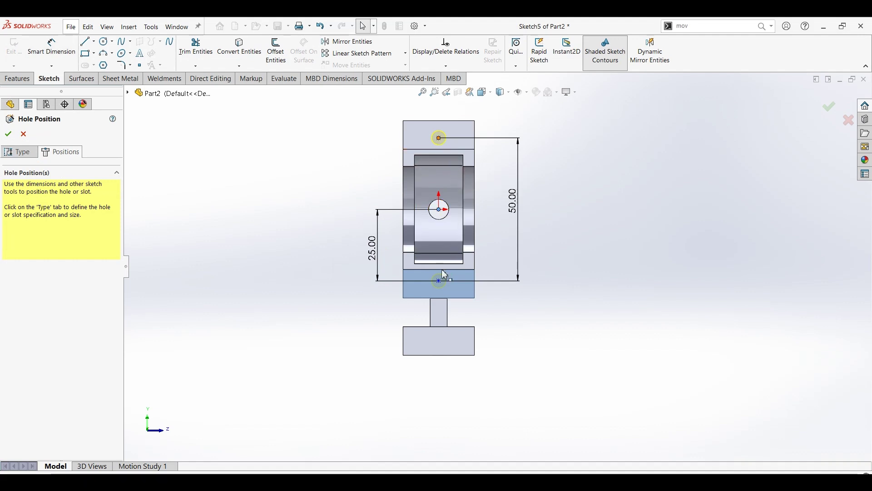
Align the hole points vertically with the origin and create the M6x1.0 tapped holes.
click(440, 280)
ctrl+click(444, 284)
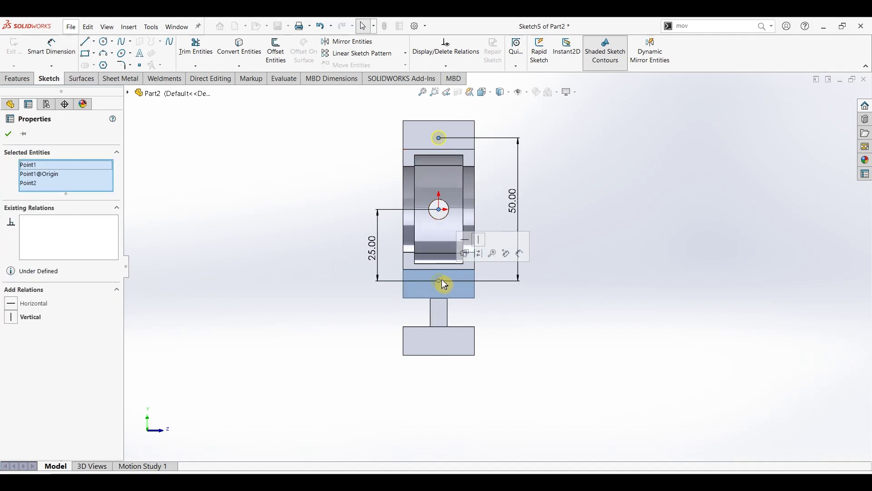
click(479, 239)
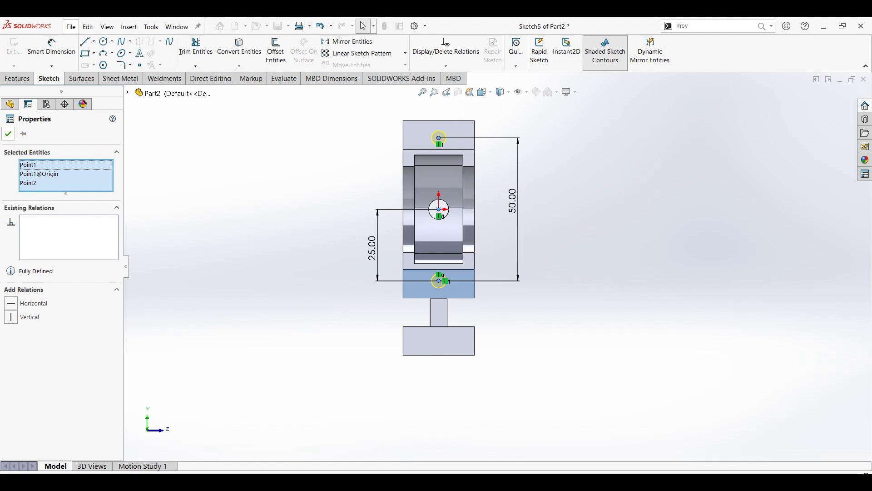
key(Escape)
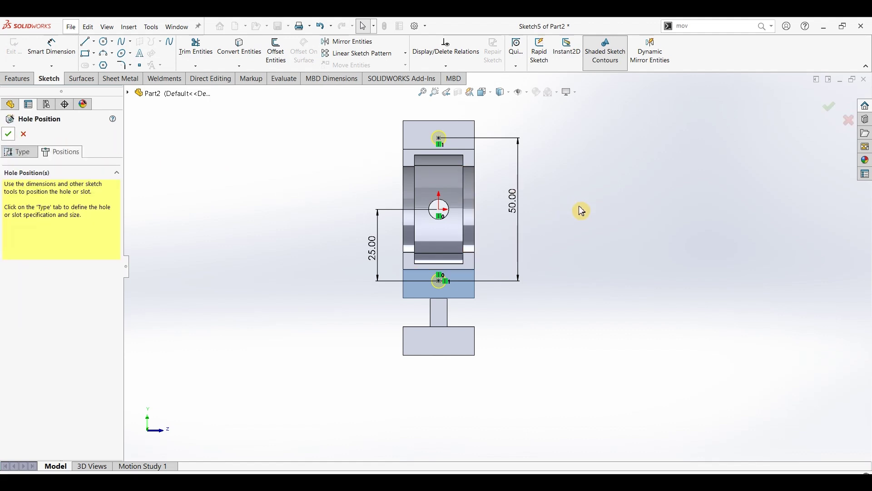
key(Return)
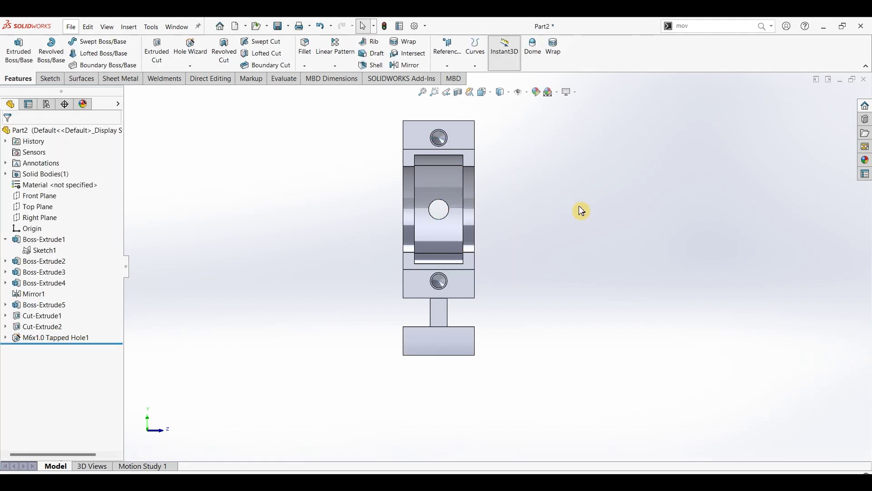
key(ctrl+7)
middle_drag(354, 287, 304, 193)
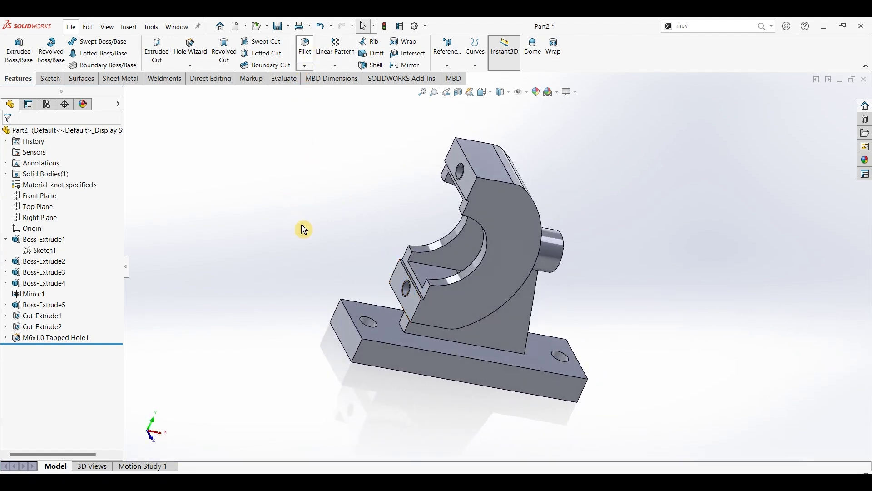
Round four base-plate end edges with a 4 mm fillet.
key(f)
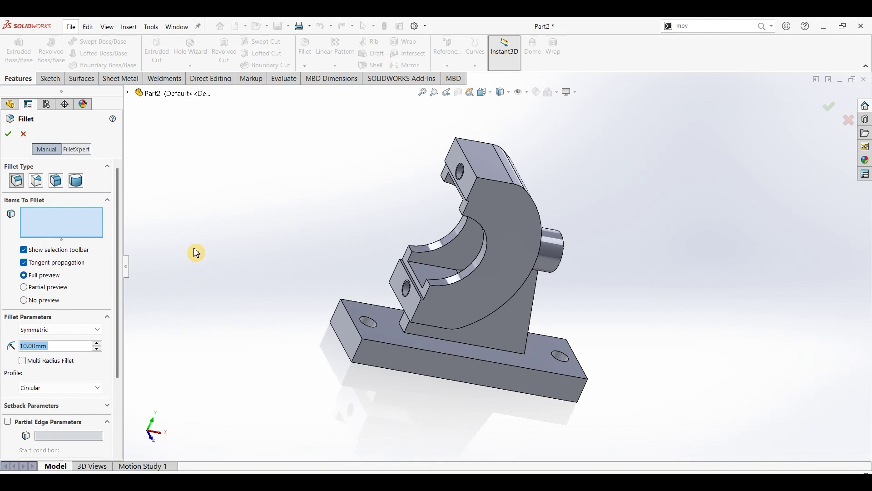
text(4)
key(Return)
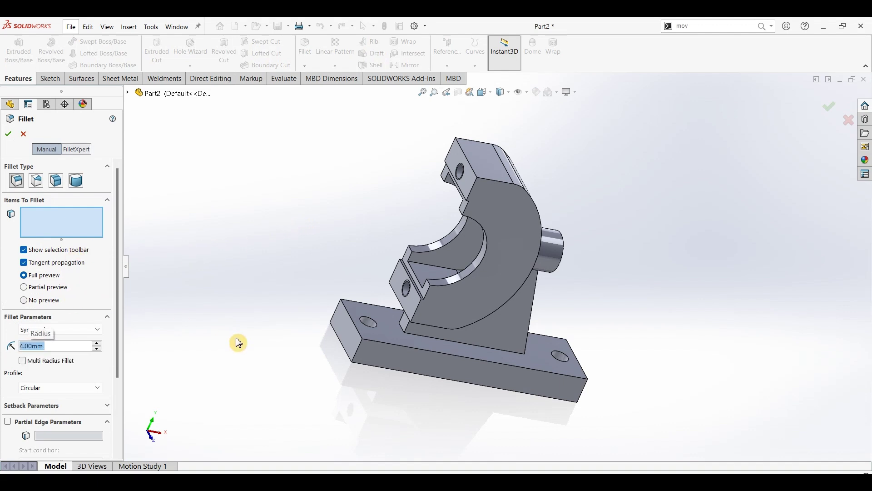
click(359, 350)
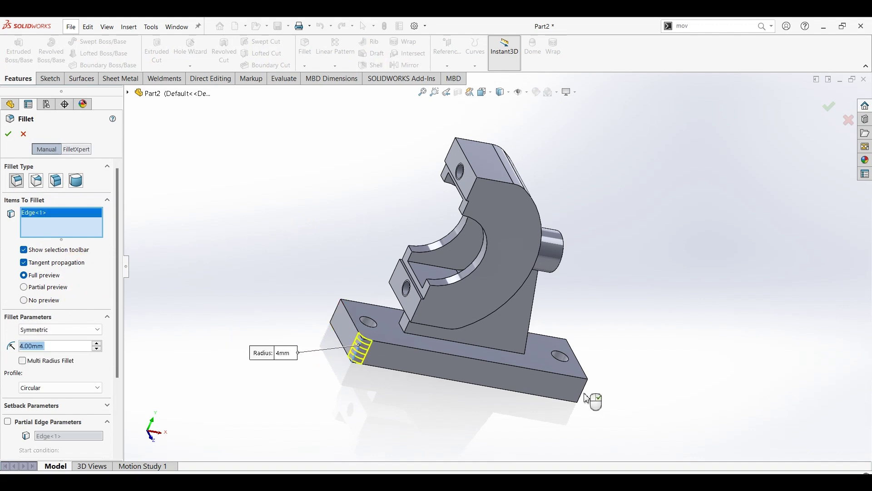
click(584, 398)
mouse_move(584, 397)
middle_down()
mouse_move(390, 413)
mouse_move(430, 377)
middle_up()
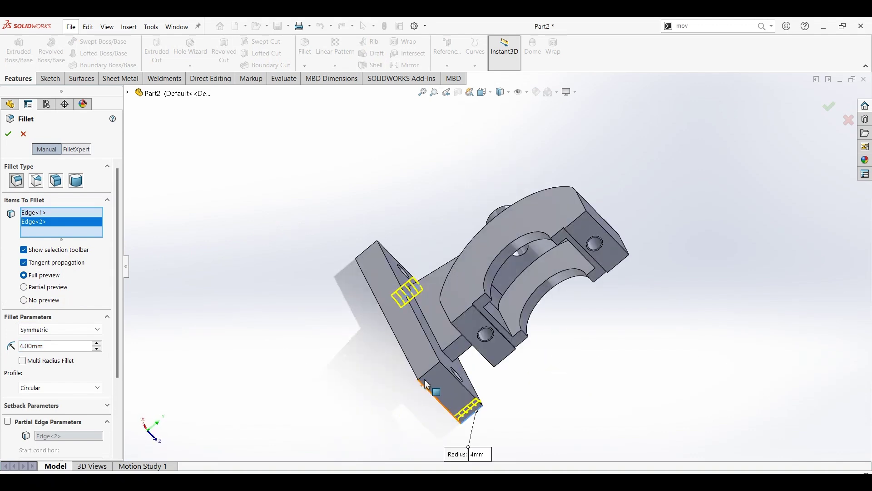
click(392, 329)
click(413, 344)
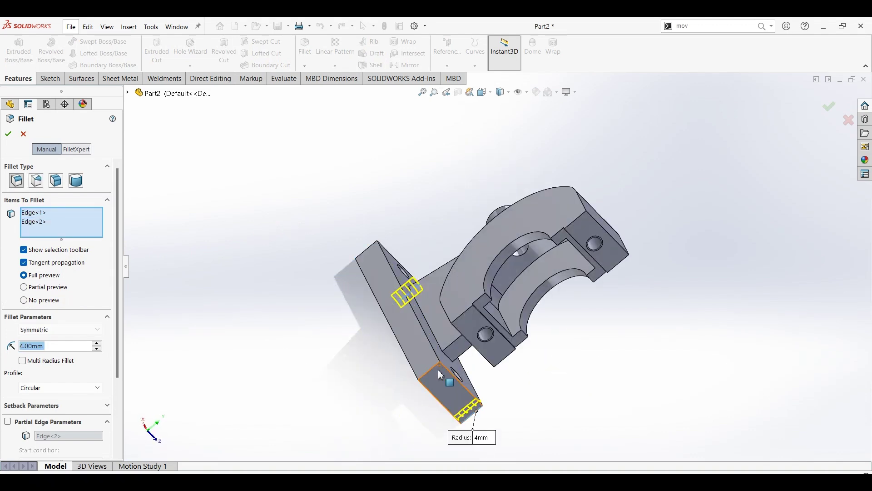
middle_drag(327, 279, 354, 399)
click(343, 236)
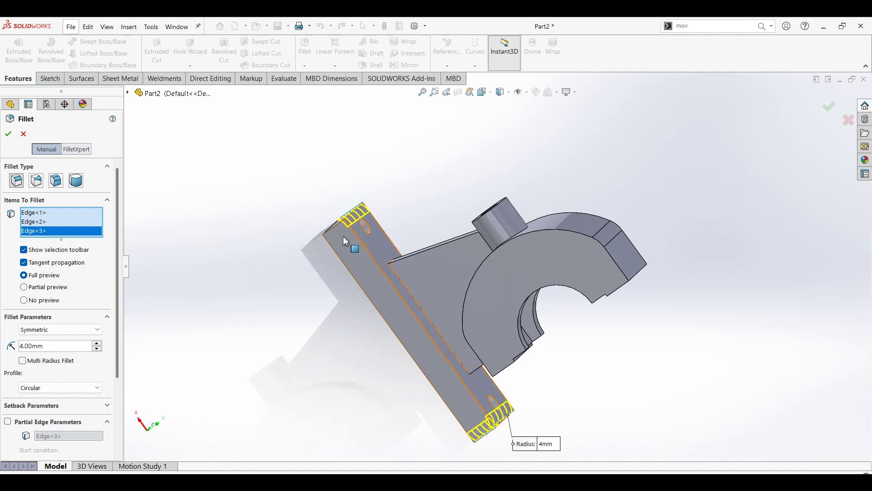
click(333, 228)
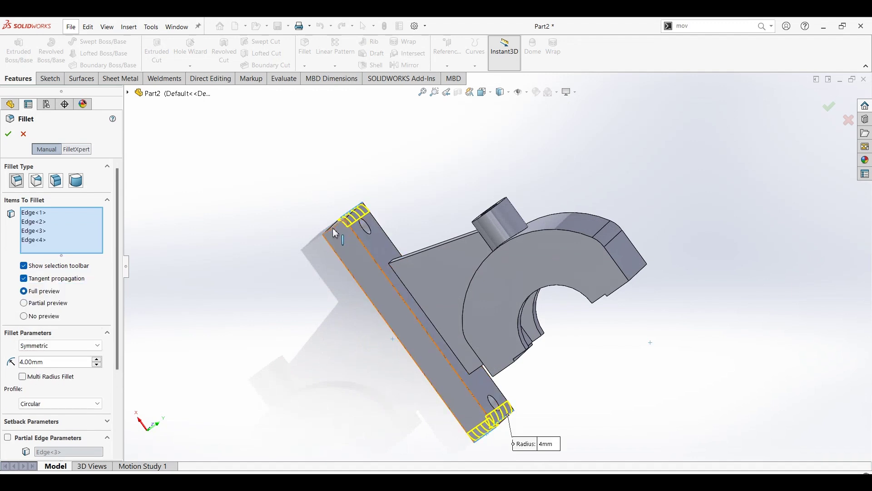
key(Return)
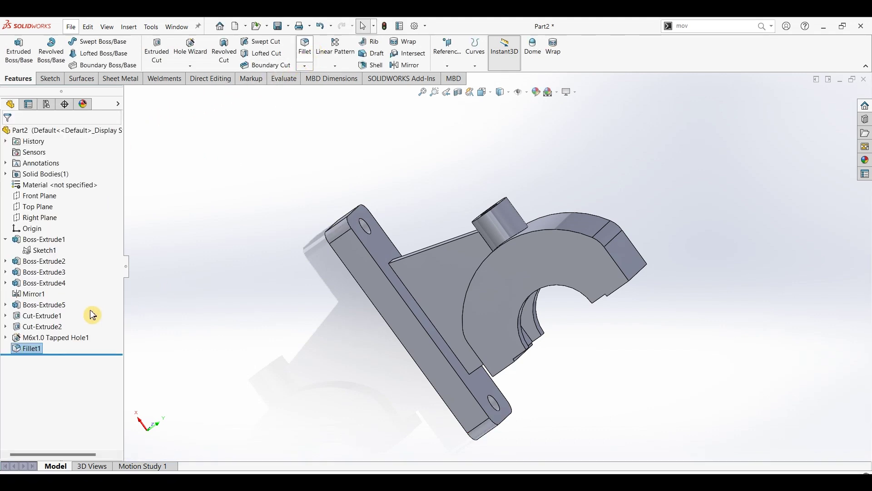
key(Return)
Begin a 2 mm fillet on the side boss edge and a base plate edge.
text(2)
key(Return)
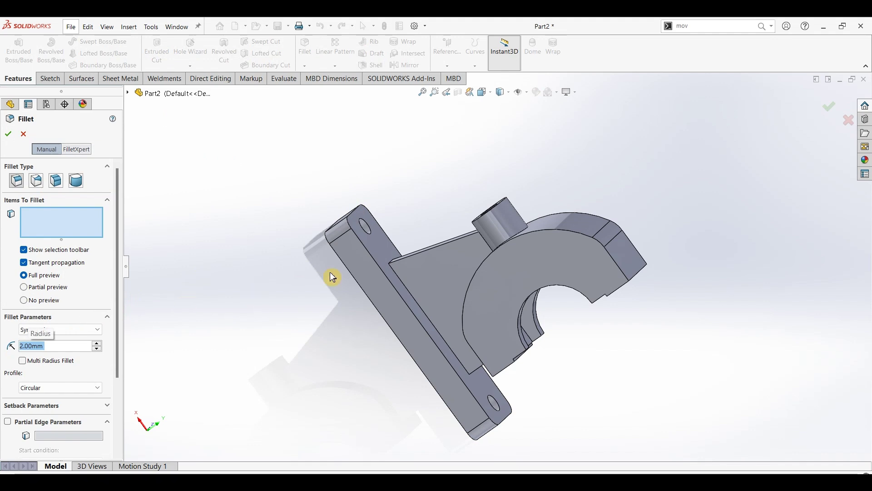
click(527, 232)
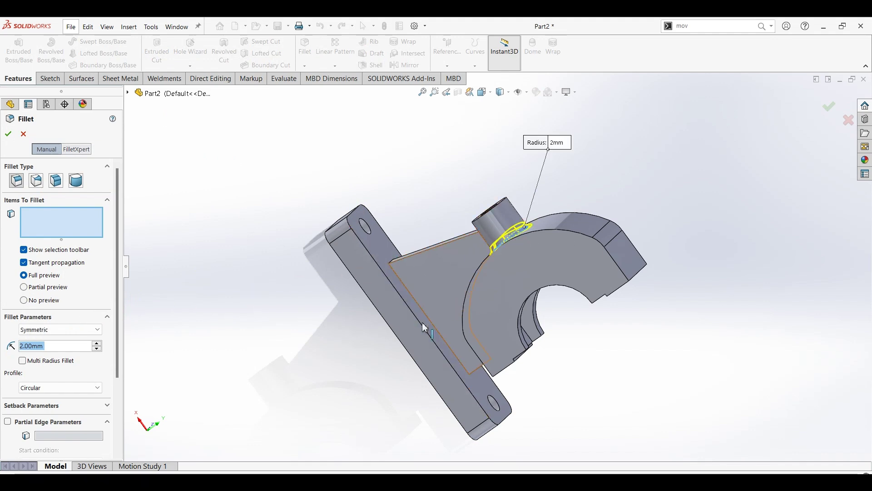
middle_drag(424, 322, 345, 259)
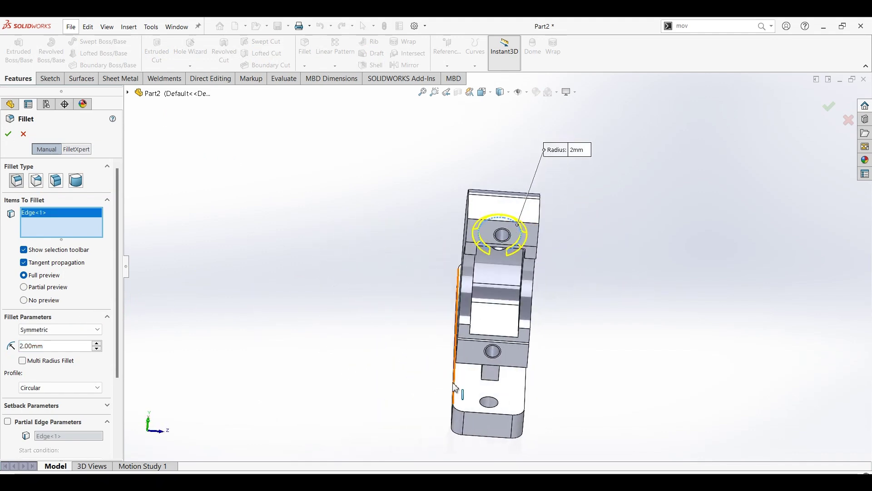
click(454, 383)
middle_drag(642, 308, 531, 346)
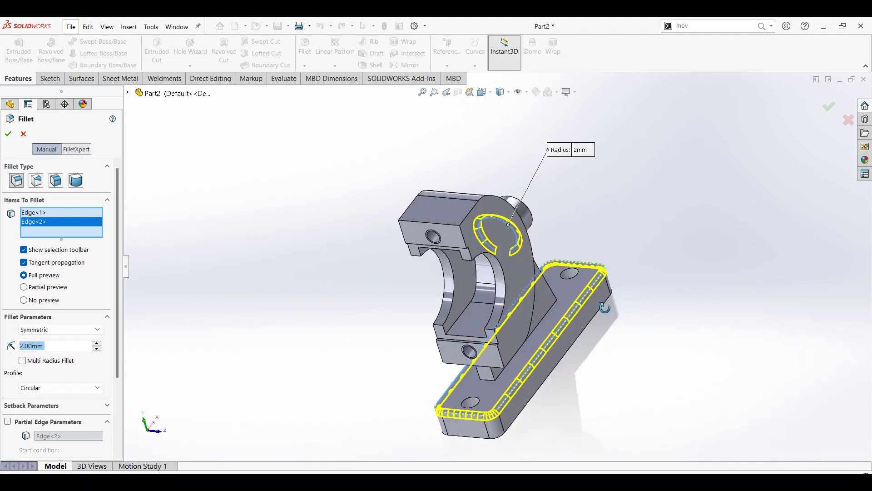
Add the slot and remaining base edges and accept the 2 mm fillet.
scroll(531, 346, down, 2)
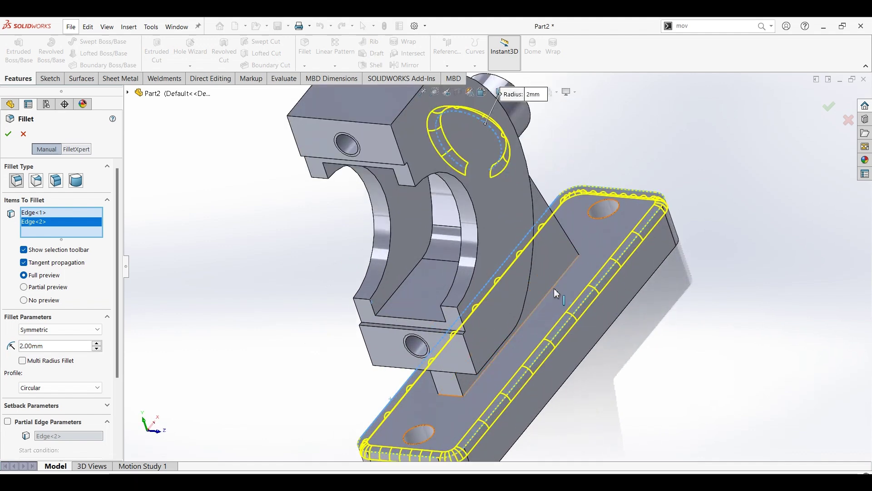
click(555, 290)
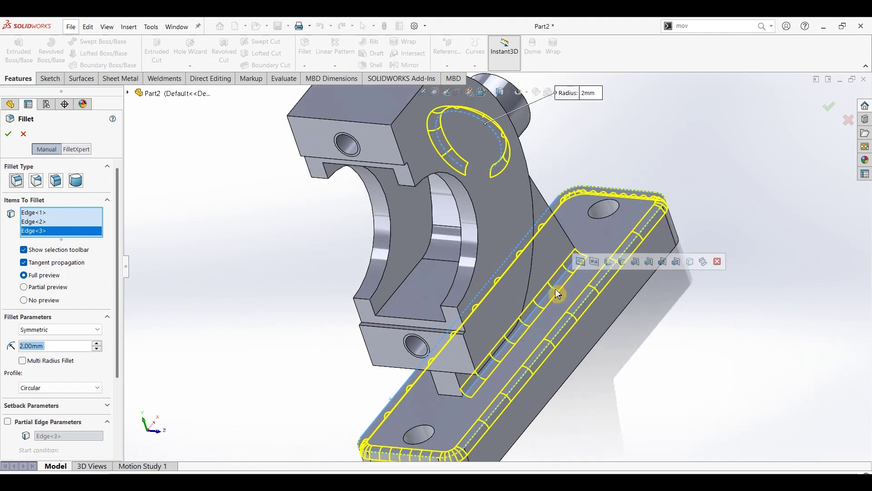
click(454, 401)
middle_drag(356, 369, 465, 391)
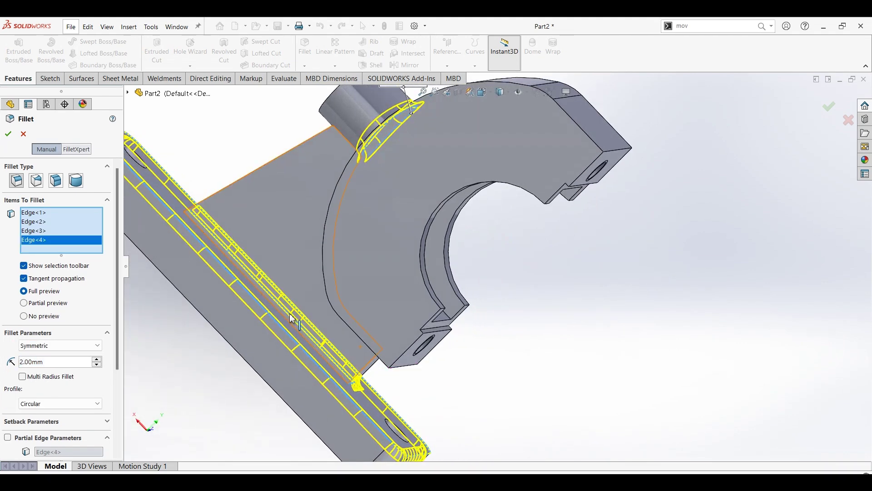
click(282, 314)
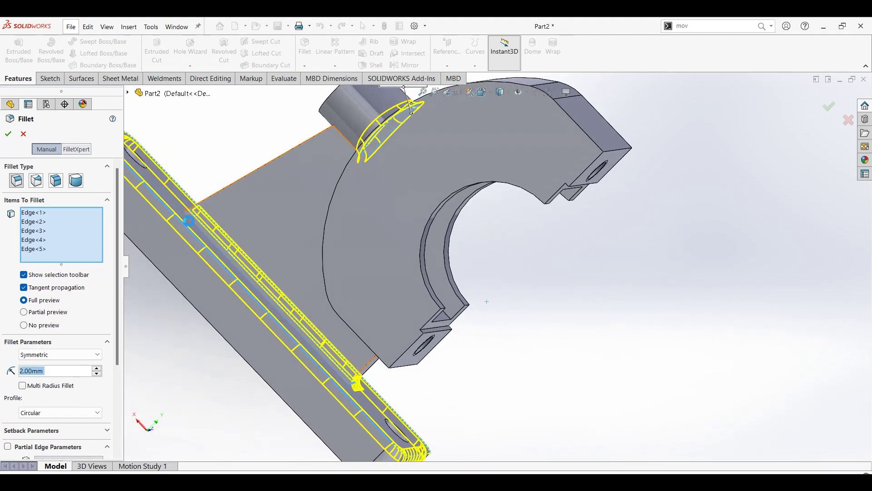
mouse_move(201, 219)
middle_down()
mouse_move(243, 356)
mouse_move(204, 232)
middle_up()
click(202, 229)
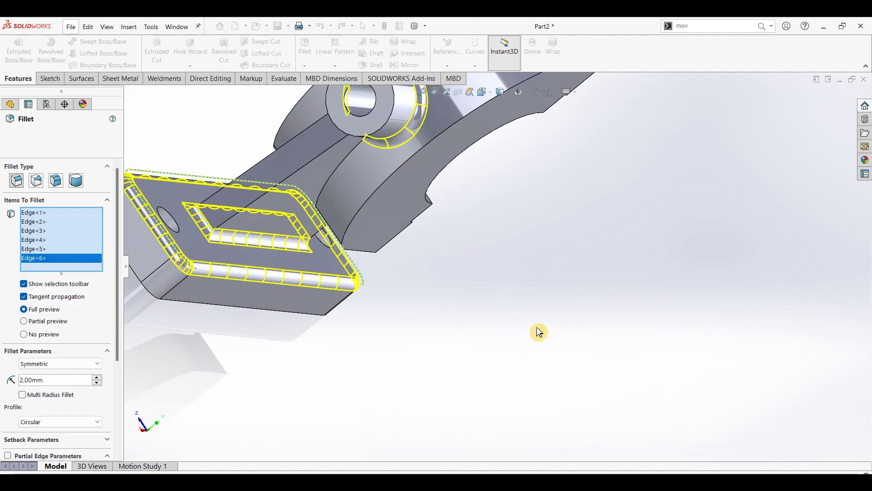
key(Return)
Apply the polished steel appearance to the whole part.
key(ctrl+7)
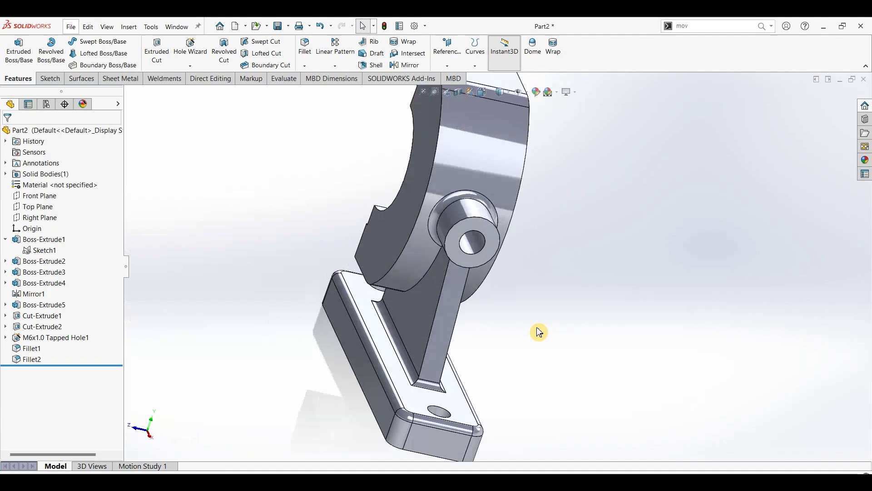
click(866, 161)
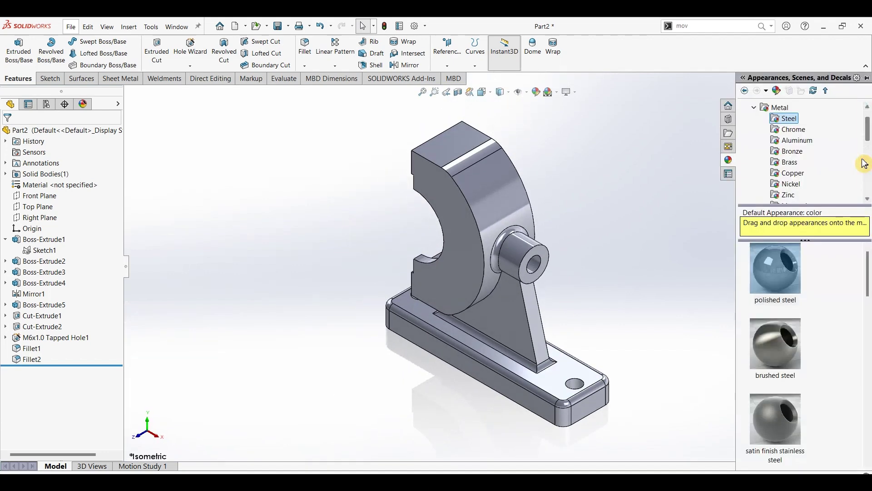
double_click(775, 268)
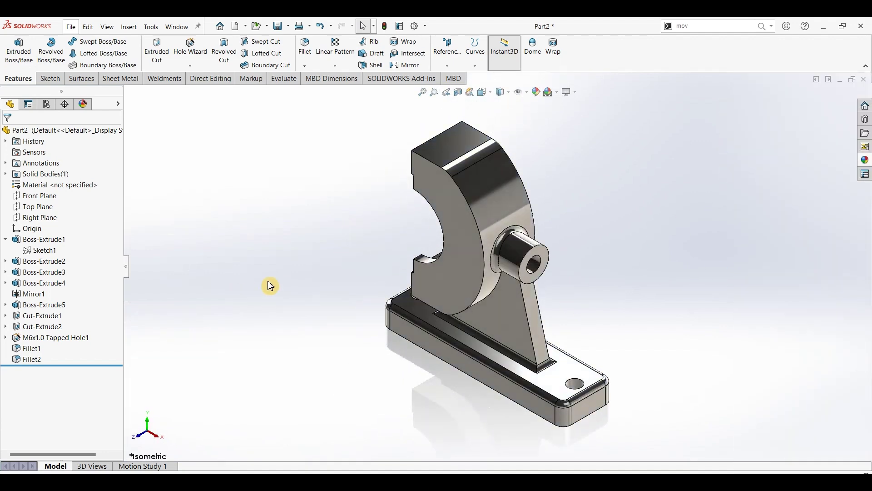
mouse_move(268, 285)
middle_down()
mouse_move(383, 294)
mouse_move(395, 286)
middle_up()
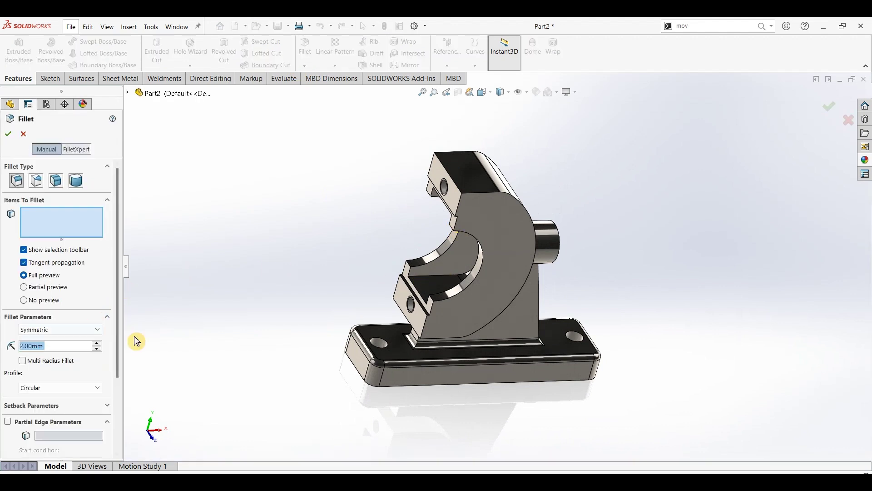
Round the lower and upper clamp-tab edges with a 2 mm fillet.
scroll(413, 295, down, 3)
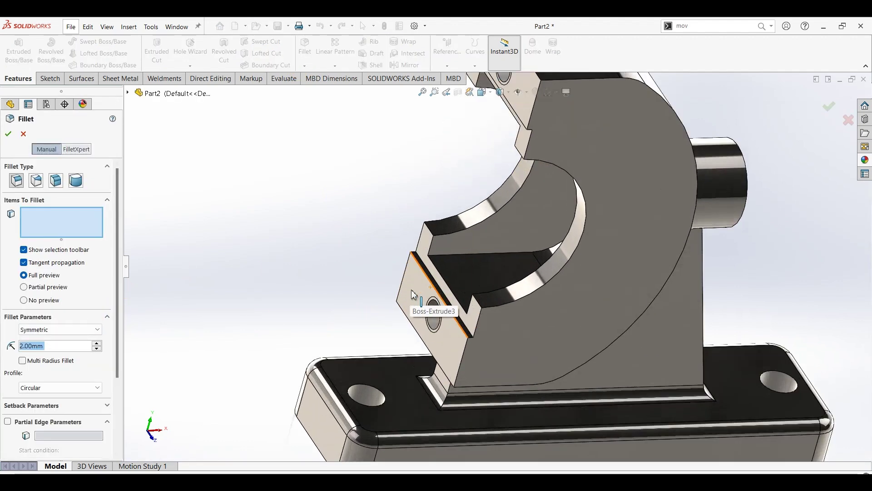
click(440, 284)
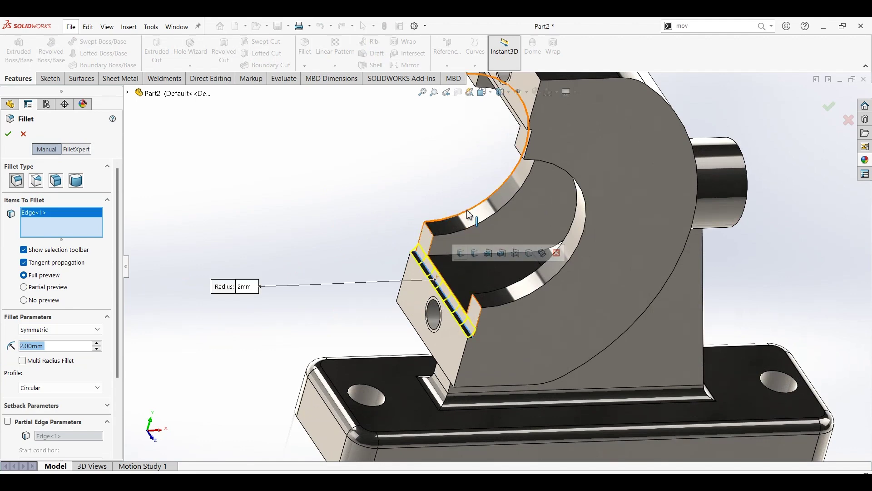
middle_drag(440, 283, 497, 160)
scroll(547, 108, down, 3)
scroll(542, 103, down, 3)
scroll(542, 103, down, 3)
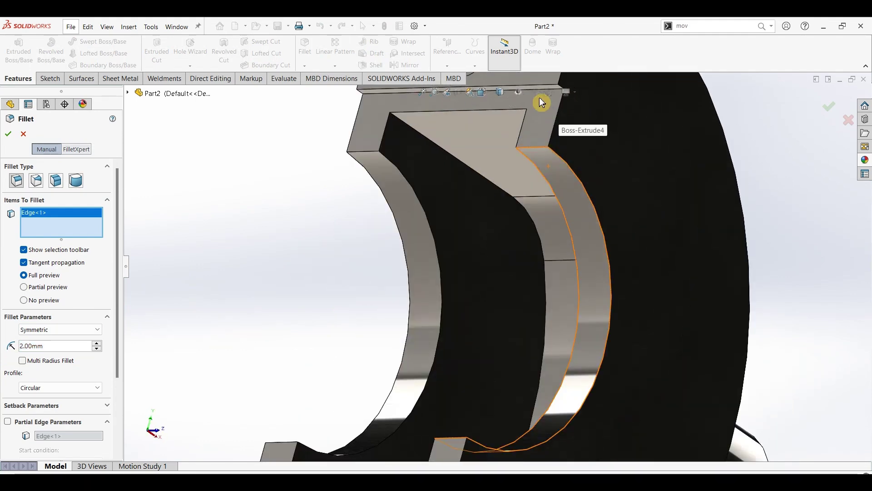
click(389, 98)
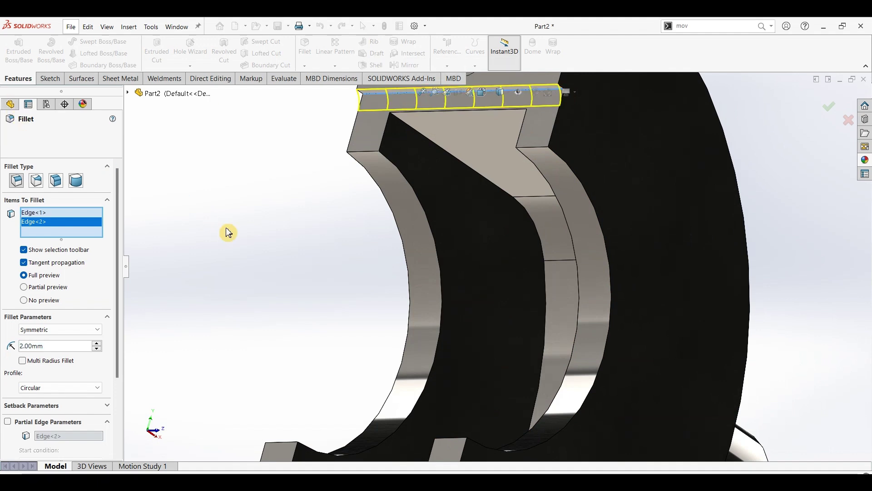
key(Return)
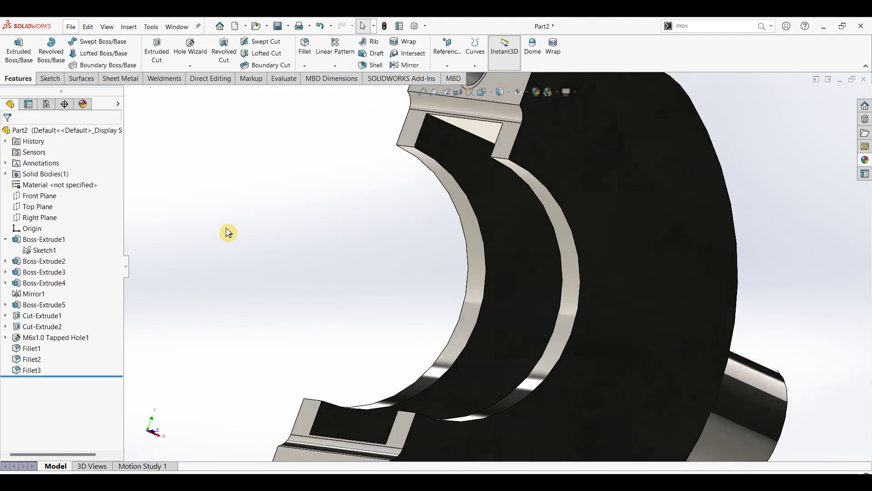